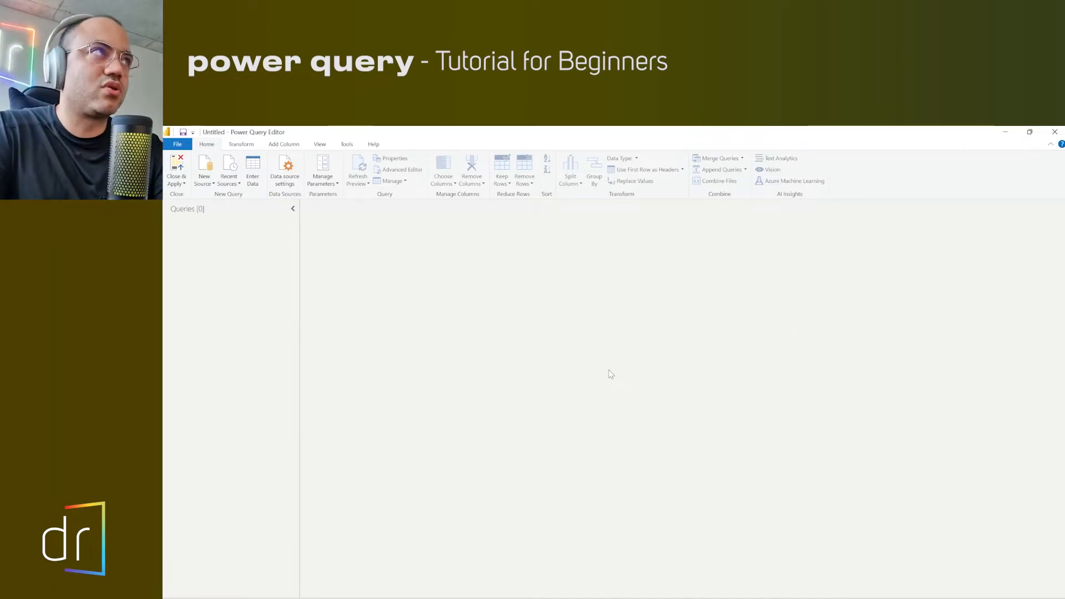
# Import the Selic sheet from the Excel workbook Selic_YT.xlsx on the Desktop as a new query
pyautogui.click(207, 185)
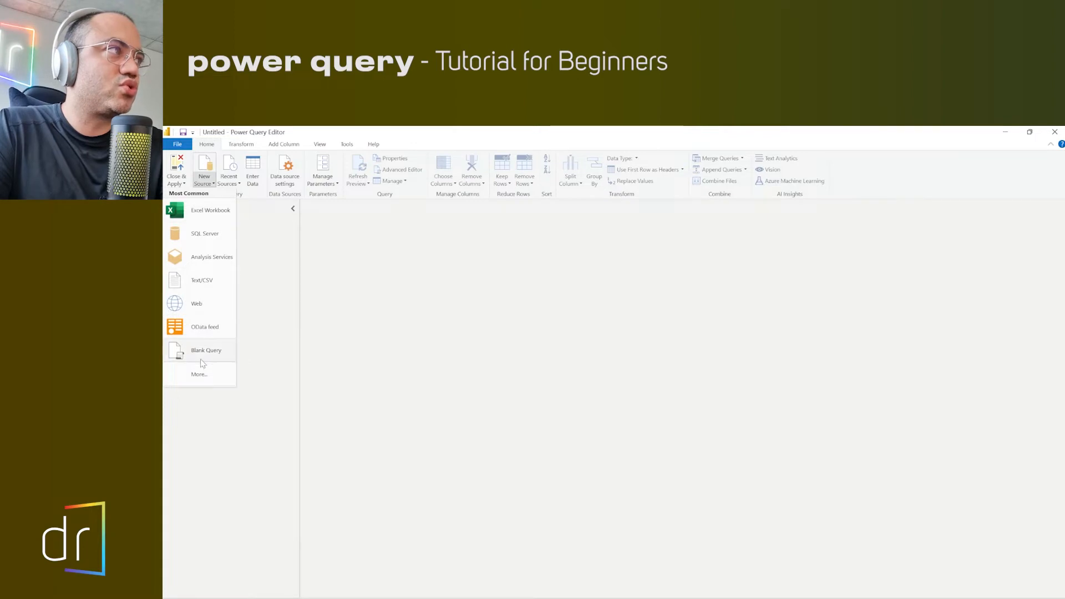
pyautogui.click(201, 215)
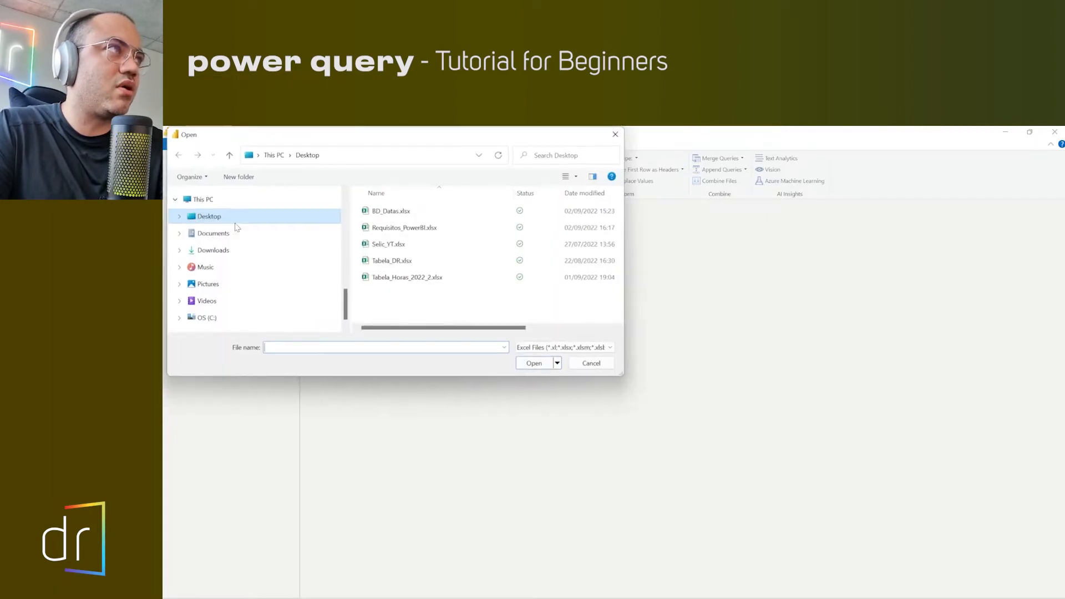
pyautogui.click(387, 244)
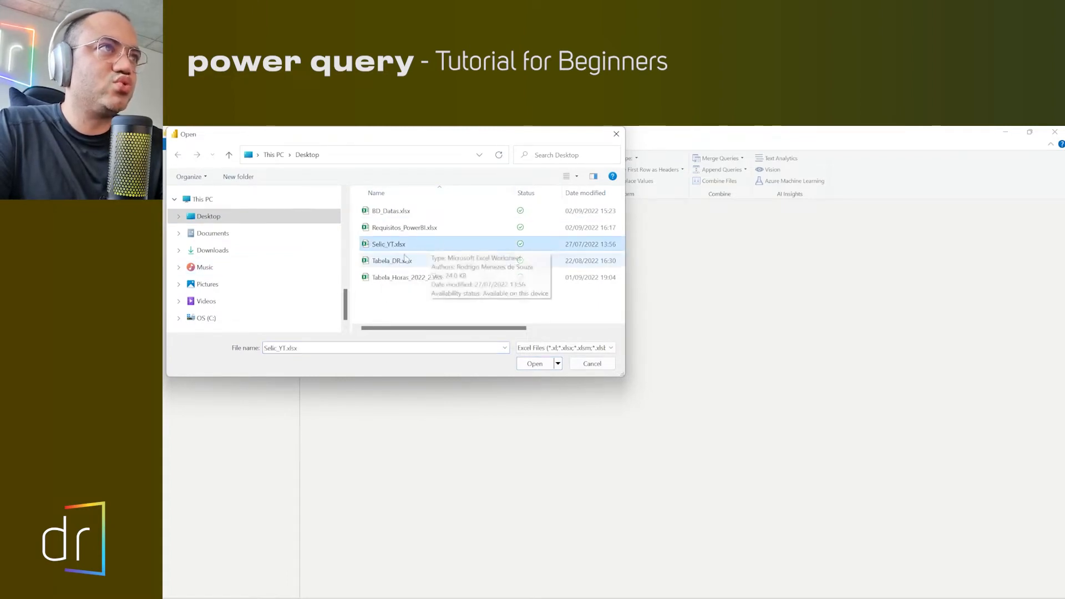
pyautogui.click(540, 365)
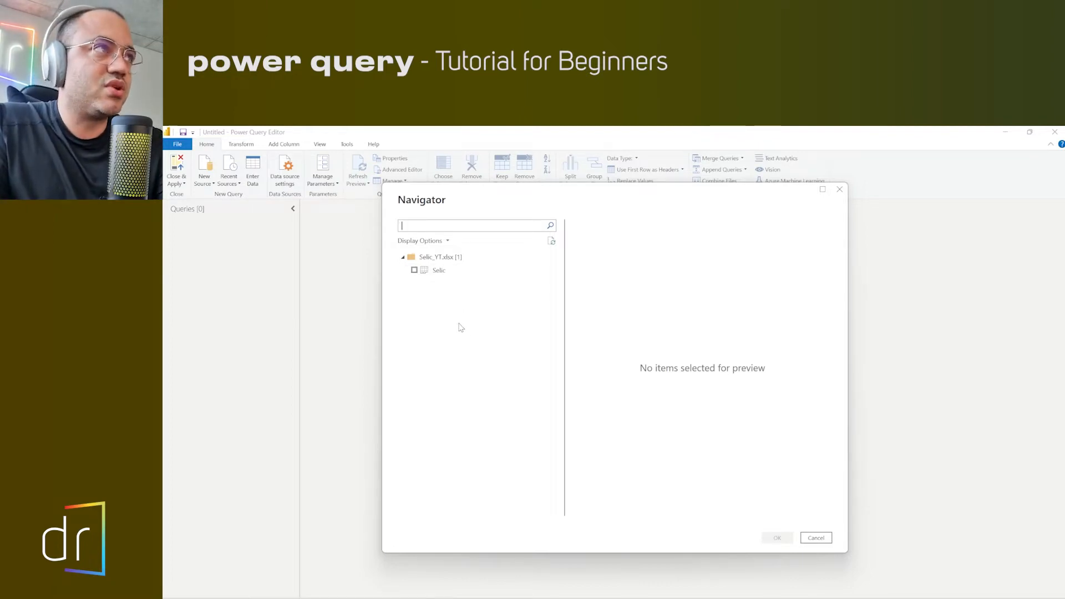
pyautogui.click(414, 270)
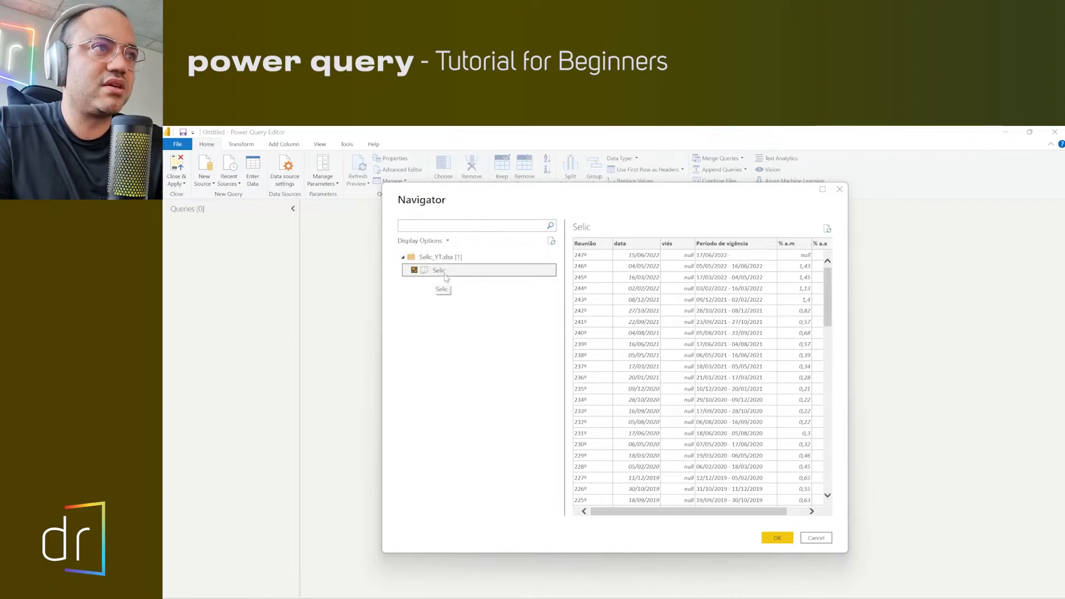
pyautogui.click(777, 538)
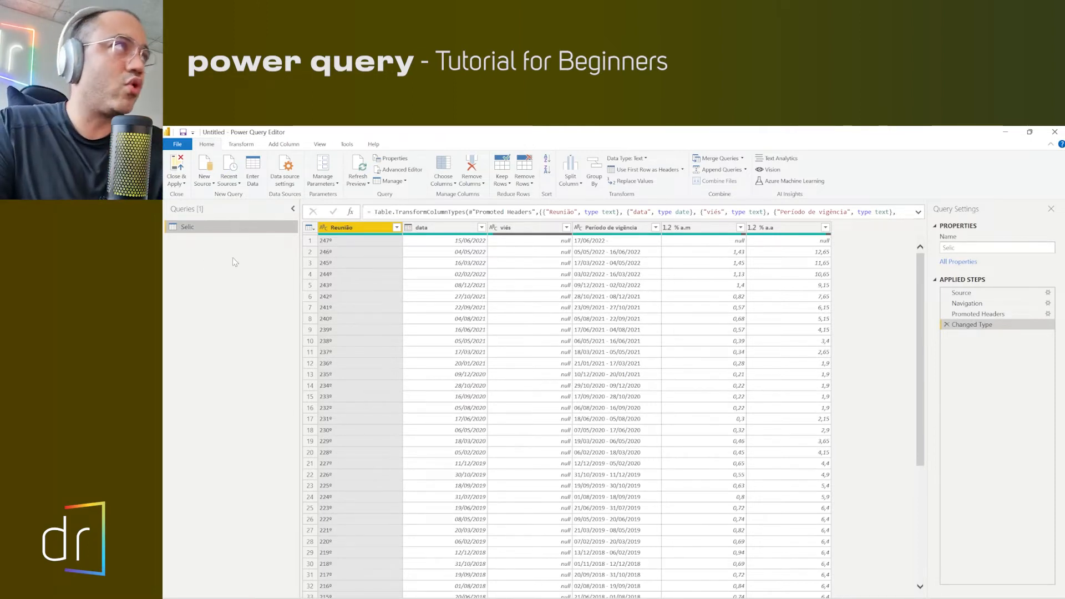
pyautogui.click(209, 177)
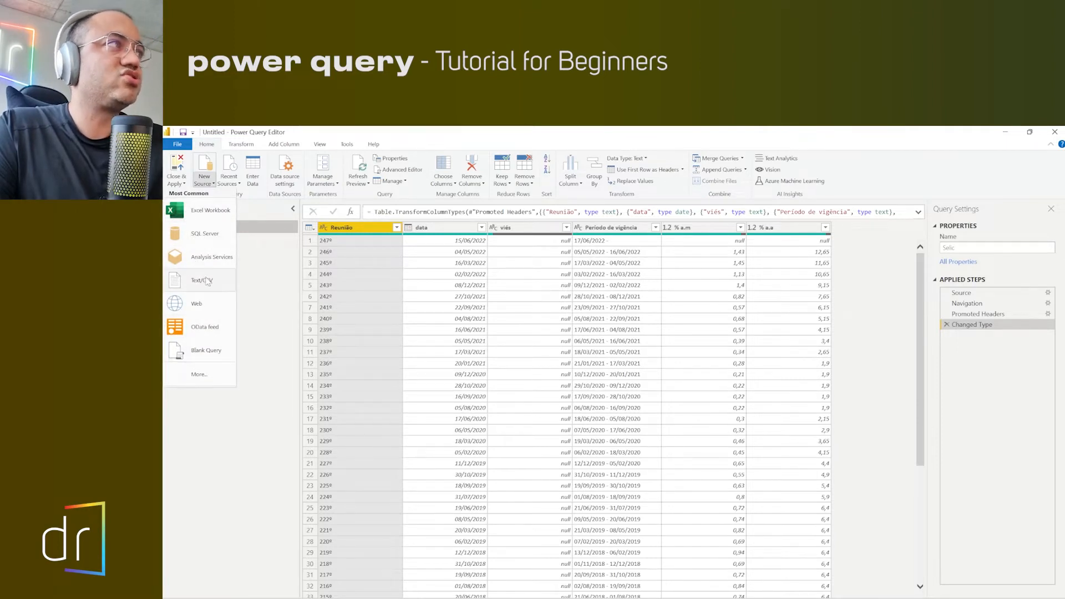
pyautogui.click(288, 305)
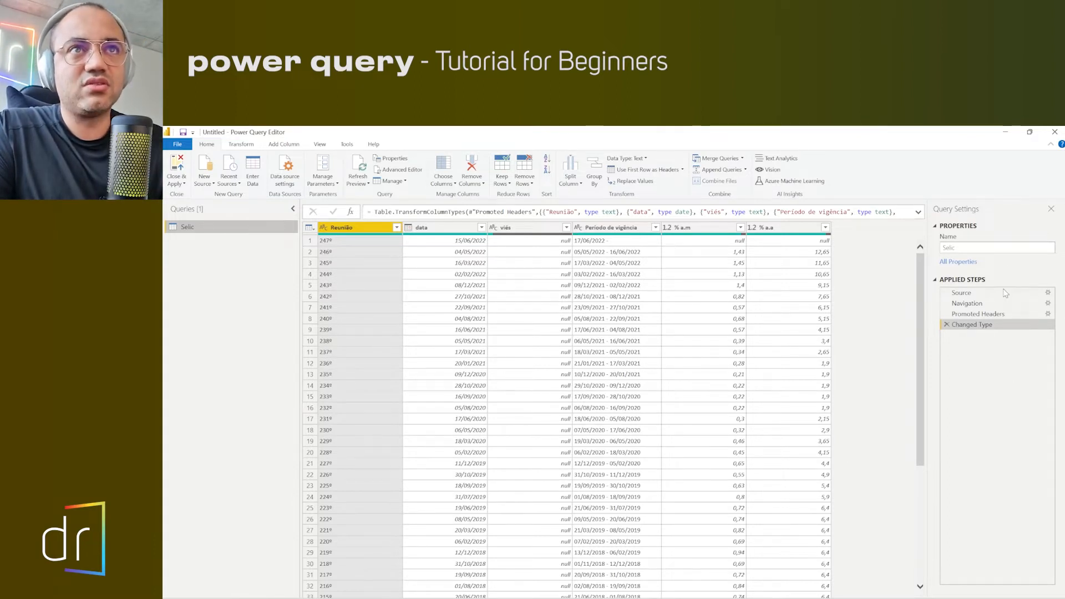
# Review the Selic query's applied steps from Source through Changed Type to see the table at each stage
pyautogui.click(990, 305)
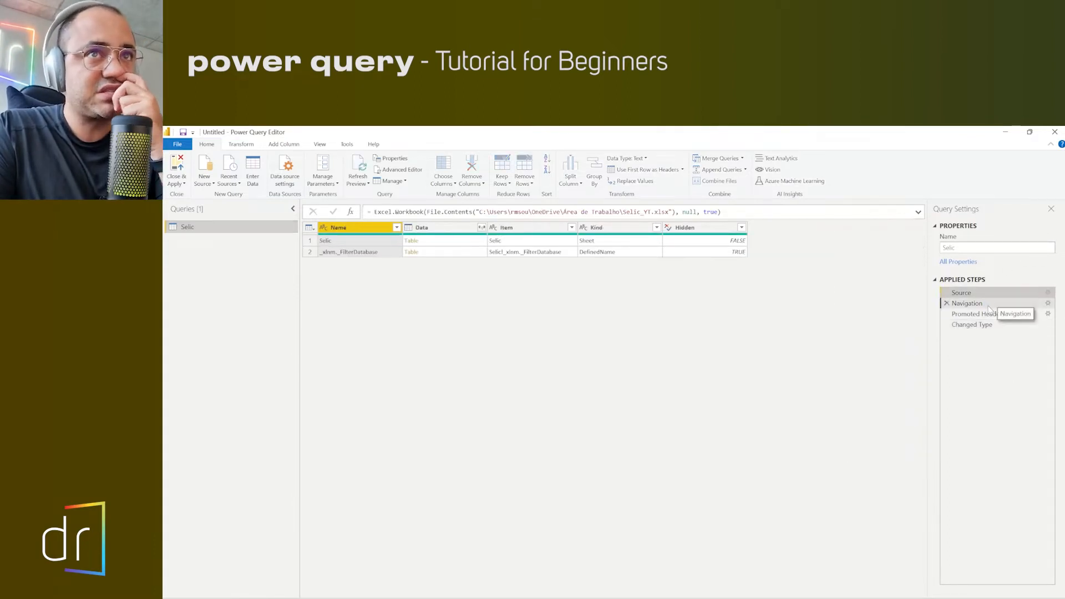
pyautogui.click(968, 314)
pyautogui.click(972, 325)
pyautogui.click(980, 295)
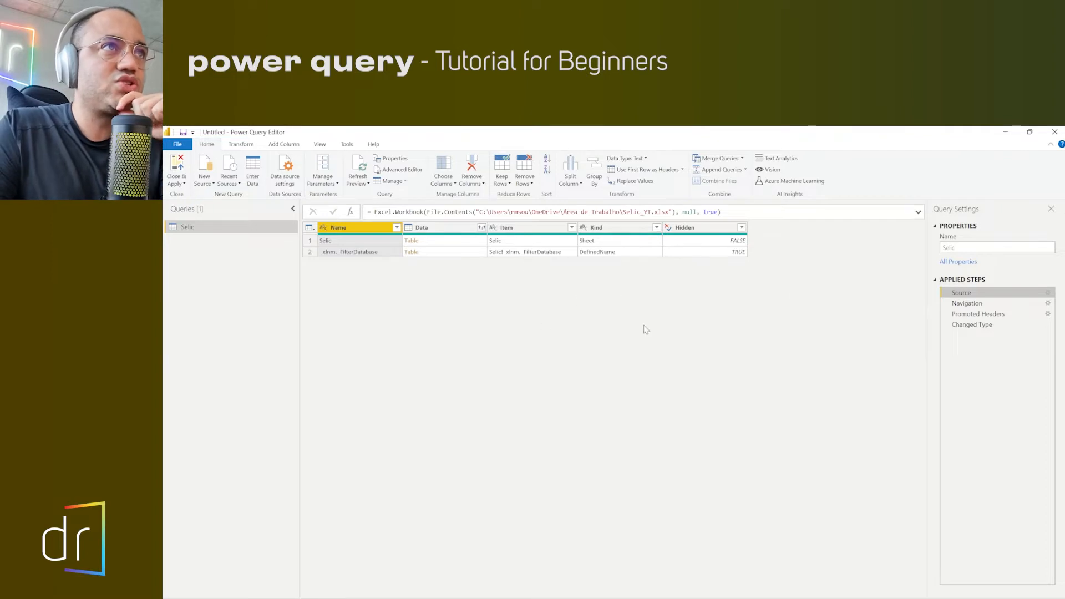
pyautogui.click(976, 304)
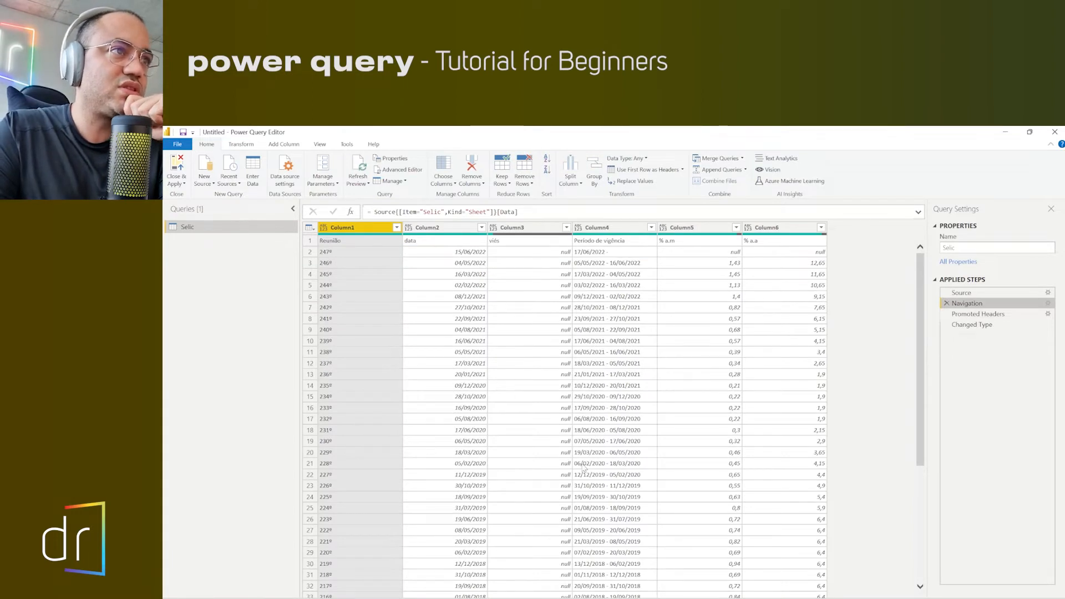
pyautogui.click(976, 314)
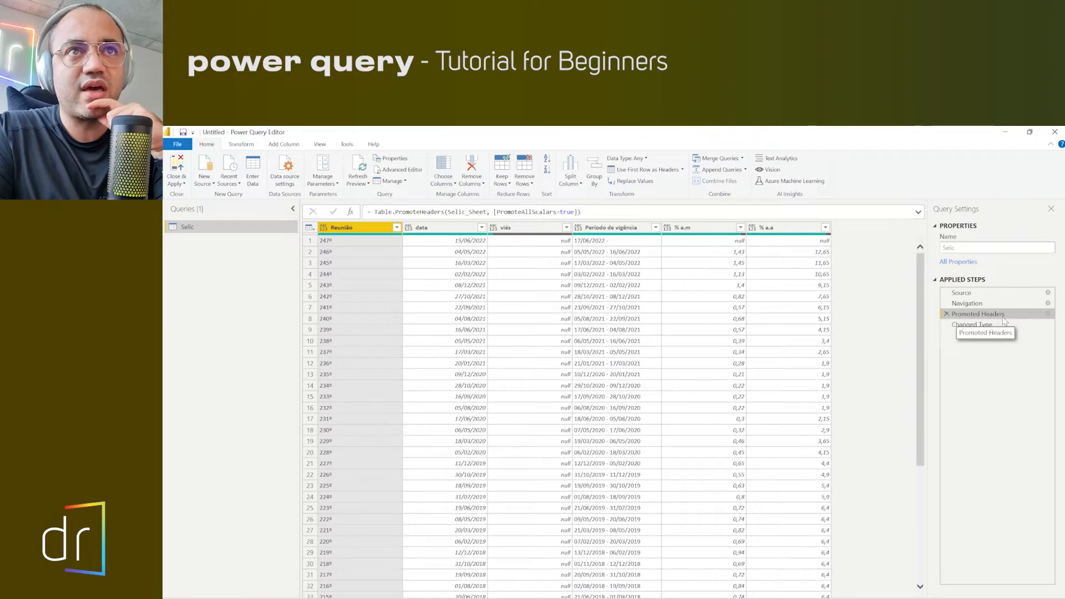
# Inspect the first-row cells of the table at the Navigation step, where the column titles are still ordinary data
pyautogui.click(998, 304)
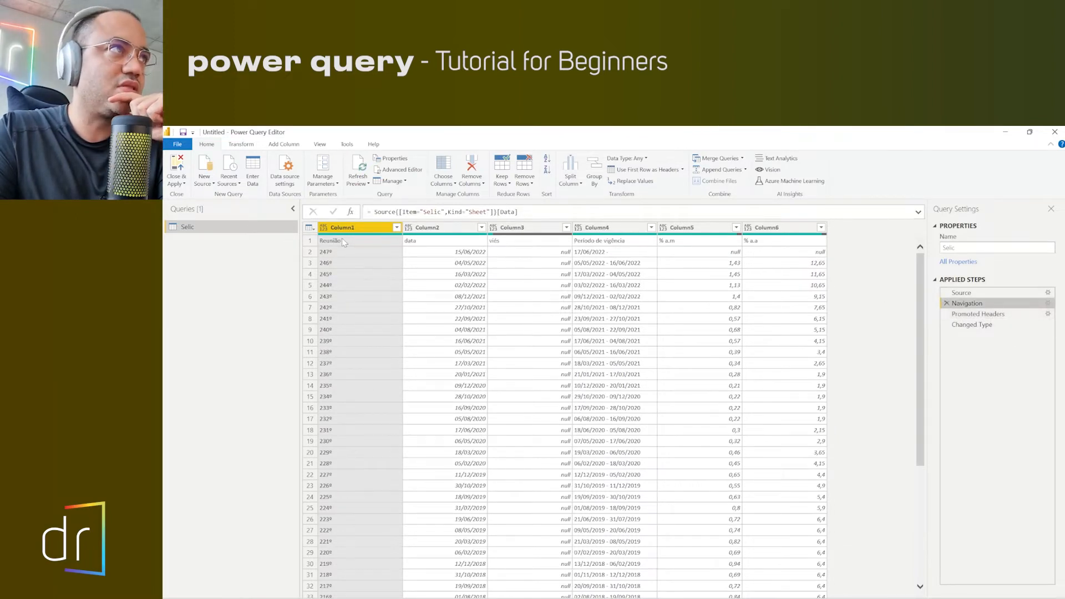
pyautogui.click(310, 241)
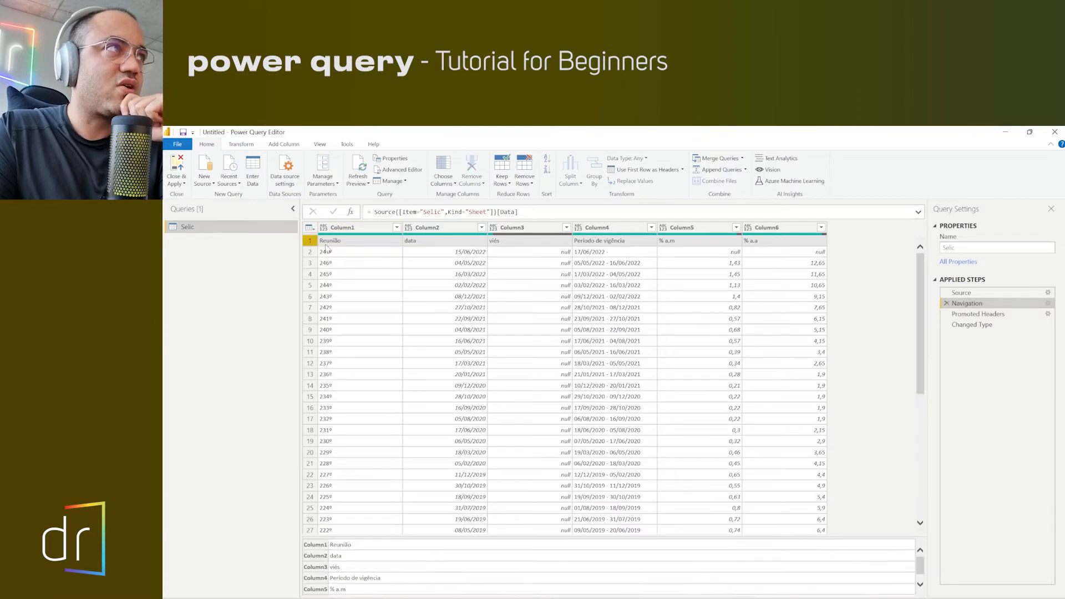
pyautogui.click(331, 245)
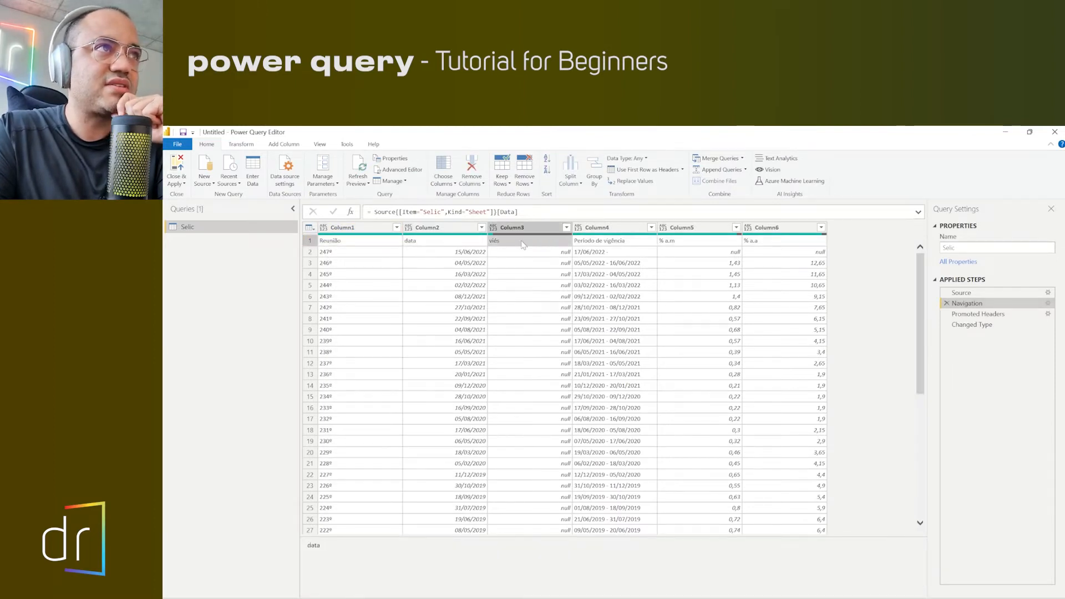
pyautogui.click(627, 246)
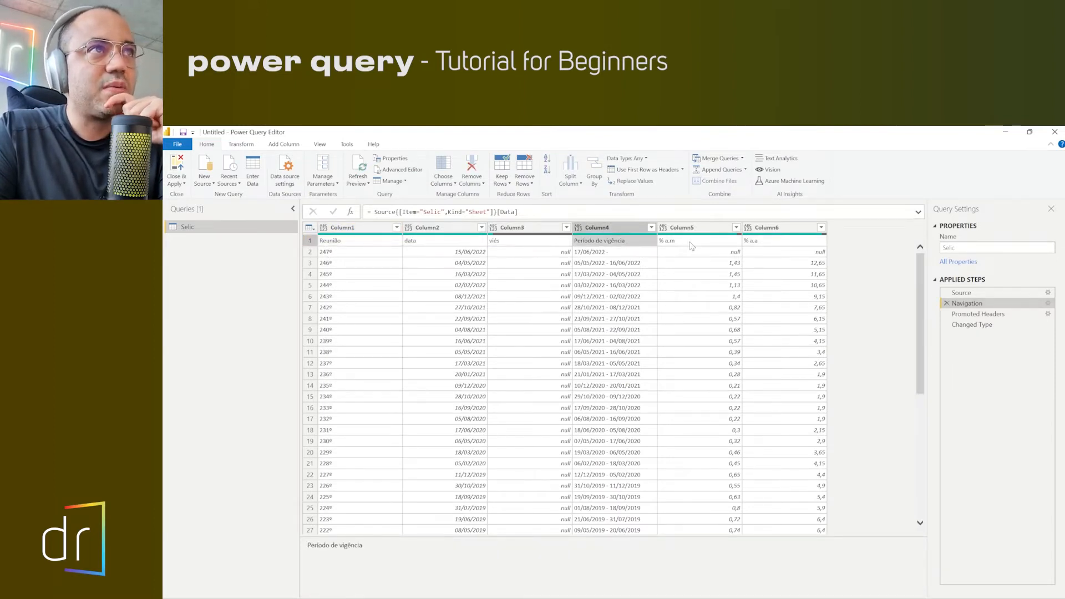
pyautogui.click(692, 242)
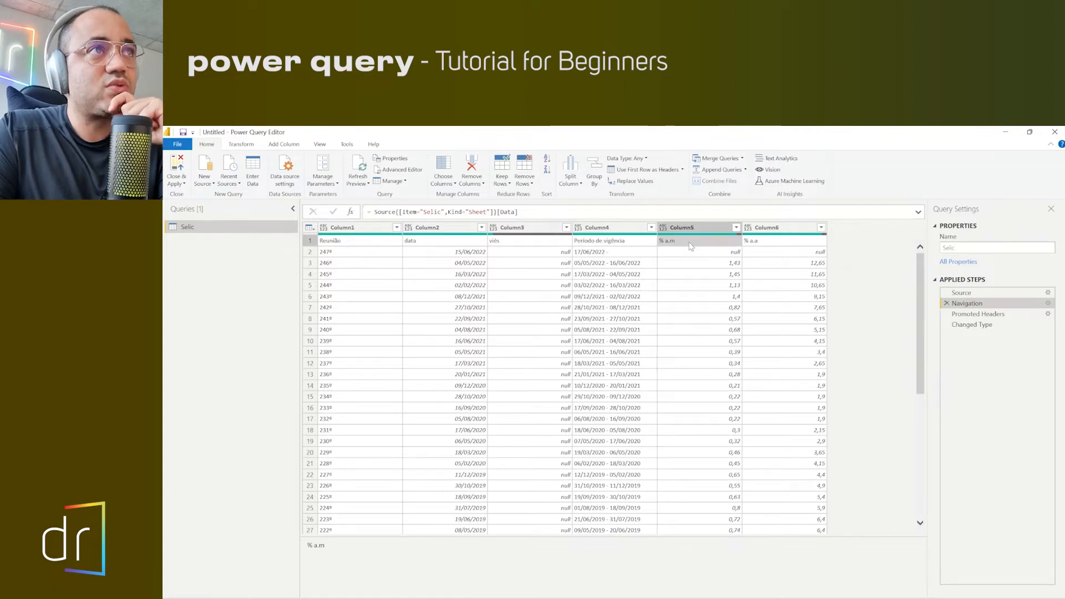
pyautogui.click(746, 243)
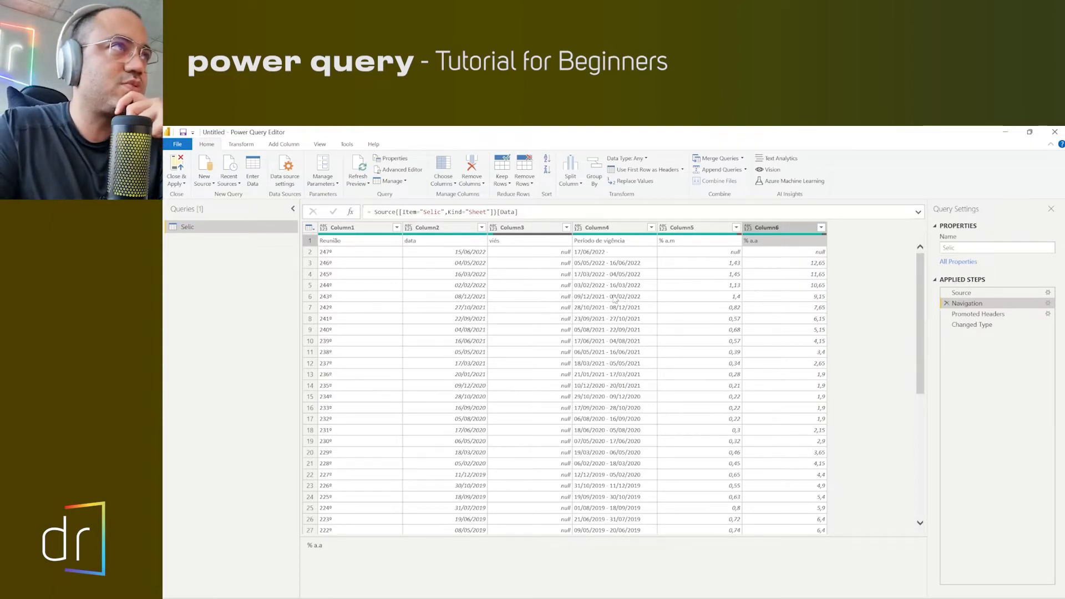
pyautogui.click(349, 243)
pyautogui.click(469, 244)
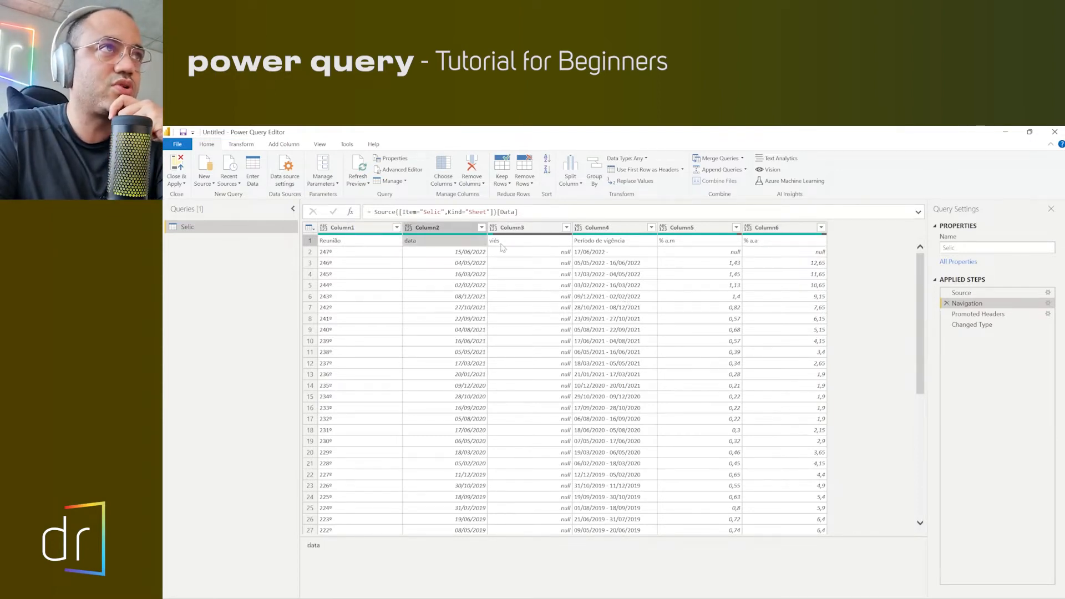
pyautogui.click(502, 247)
pyautogui.click(387, 248)
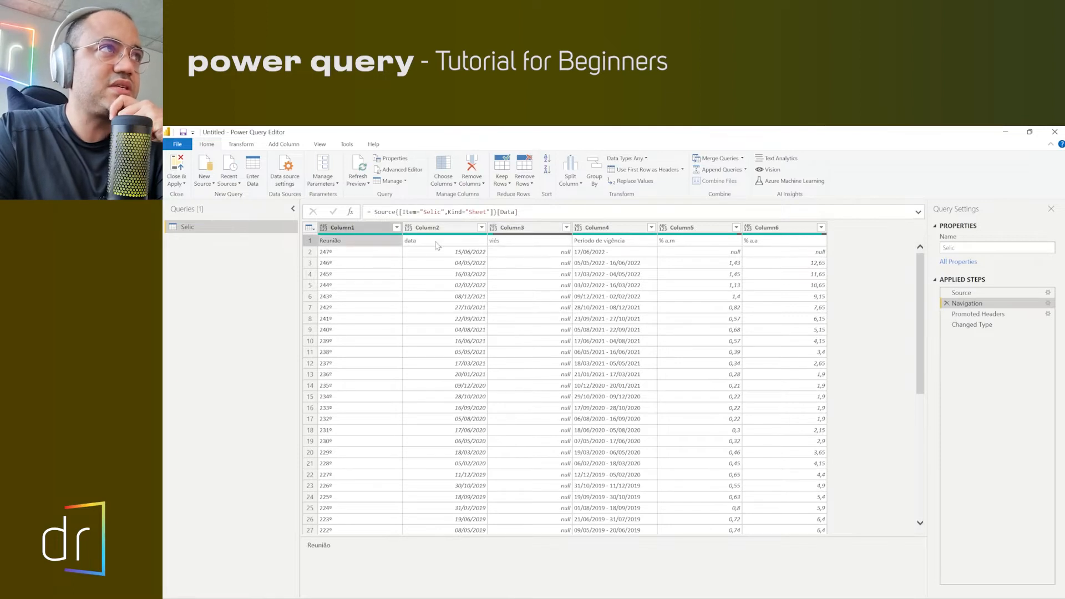
pyautogui.click(444, 249)
pyautogui.click(566, 250)
pyautogui.press('Right')
pyautogui.press('Right')
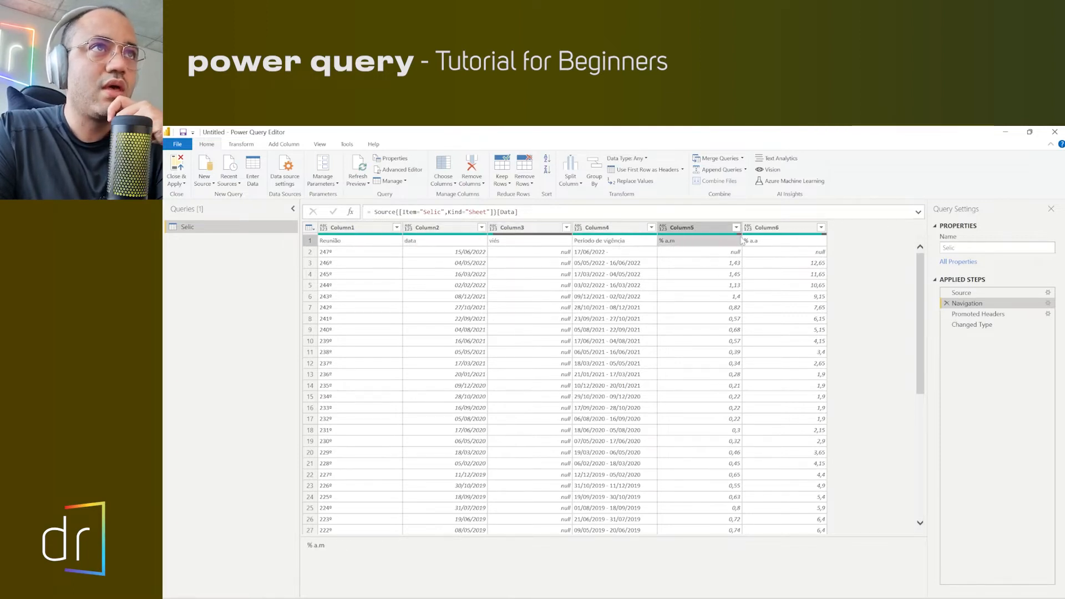
pyautogui.click(329, 243)
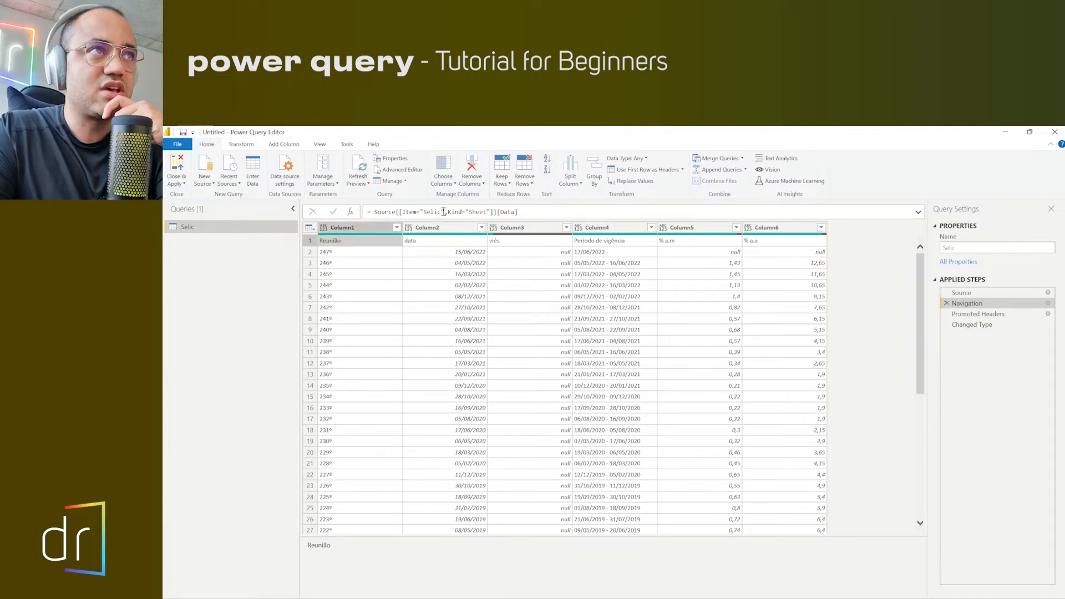
# Examine the column headers at the Promoted Headers step and the column data types at the Changed Type step
pyautogui.click(978, 314)
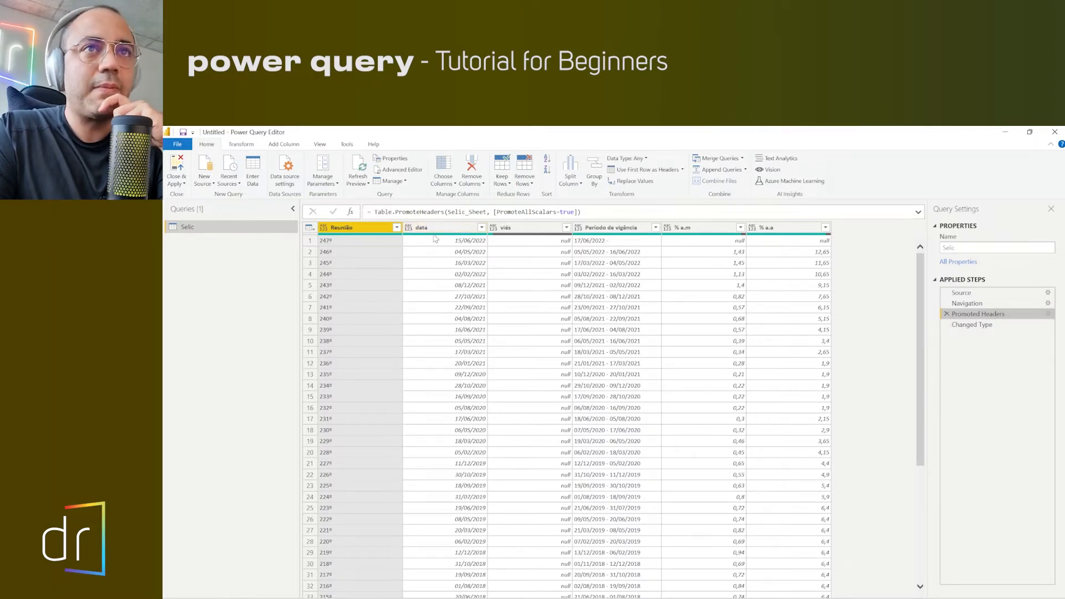
pyautogui.click(970, 326)
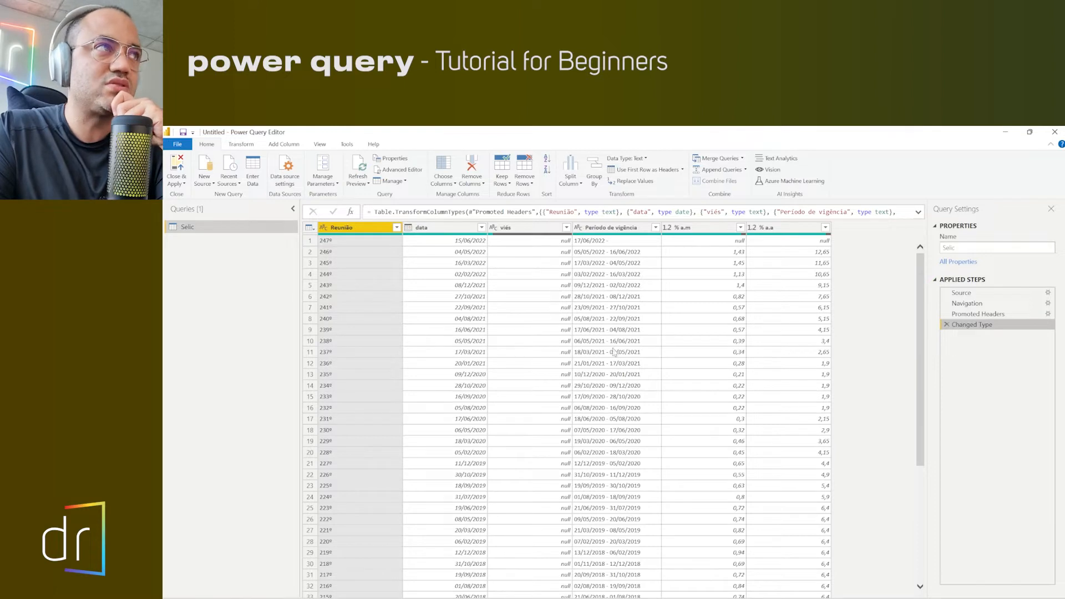
pyautogui.click(964, 293)
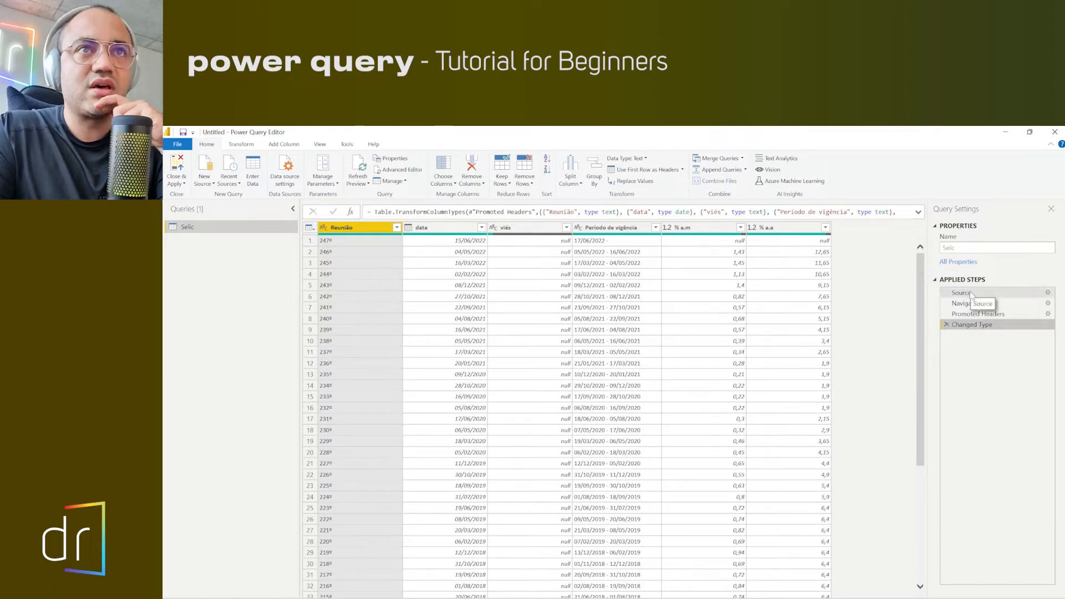
pyautogui.click(974, 325)
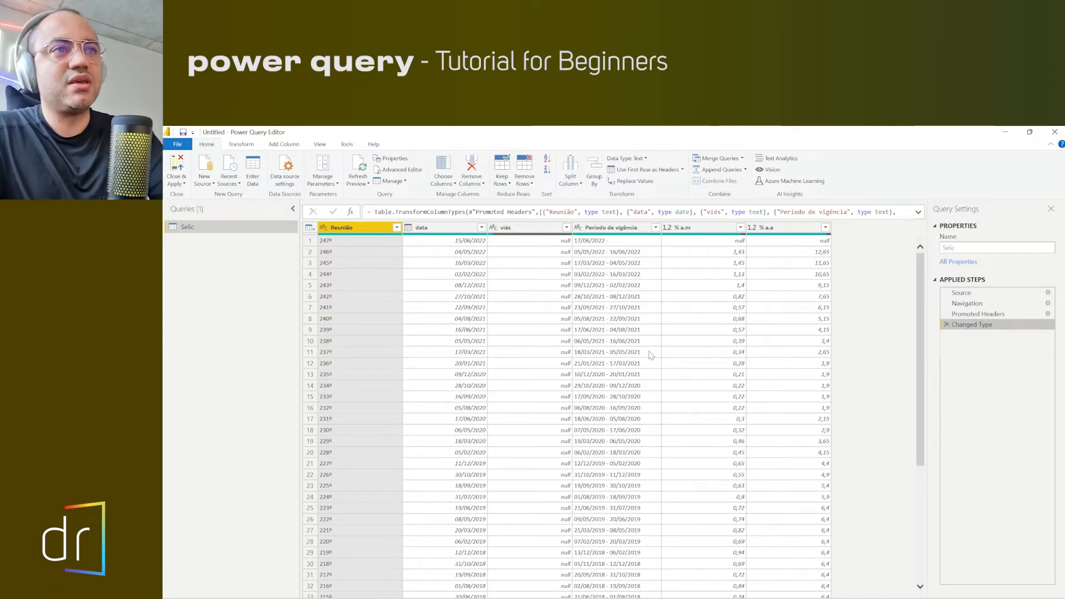
# Go back and forth through all four applied steps, comparing the table before and after each transformation
pyautogui.click(993, 293)
pyautogui.click(992, 303)
pyautogui.click(987, 314)
pyautogui.click(986, 324)
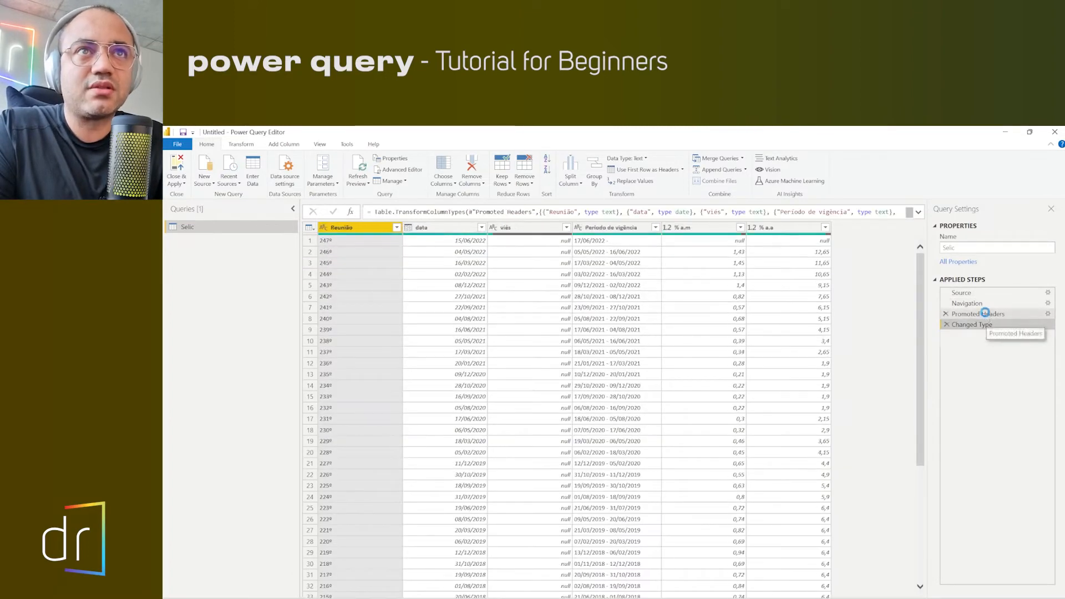
pyautogui.click(983, 293)
pyautogui.click(983, 312)
pyautogui.click(982, 325)
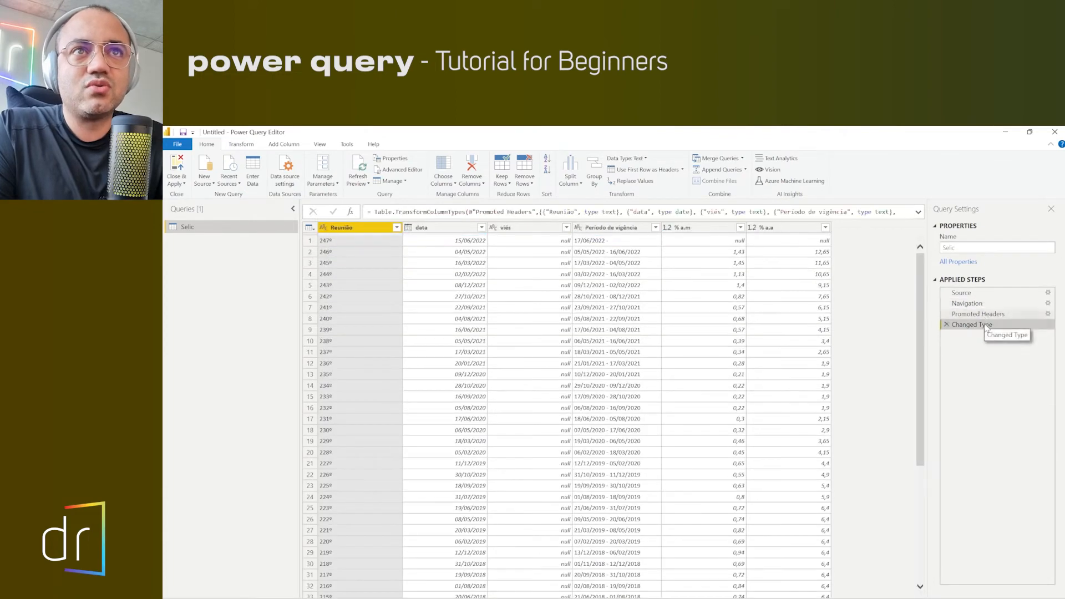
pyautogui.click(979, 313)
pyautogui.click(980, 303)
pyautogui.click(980, 293)
pyautogui.click(980, 303)
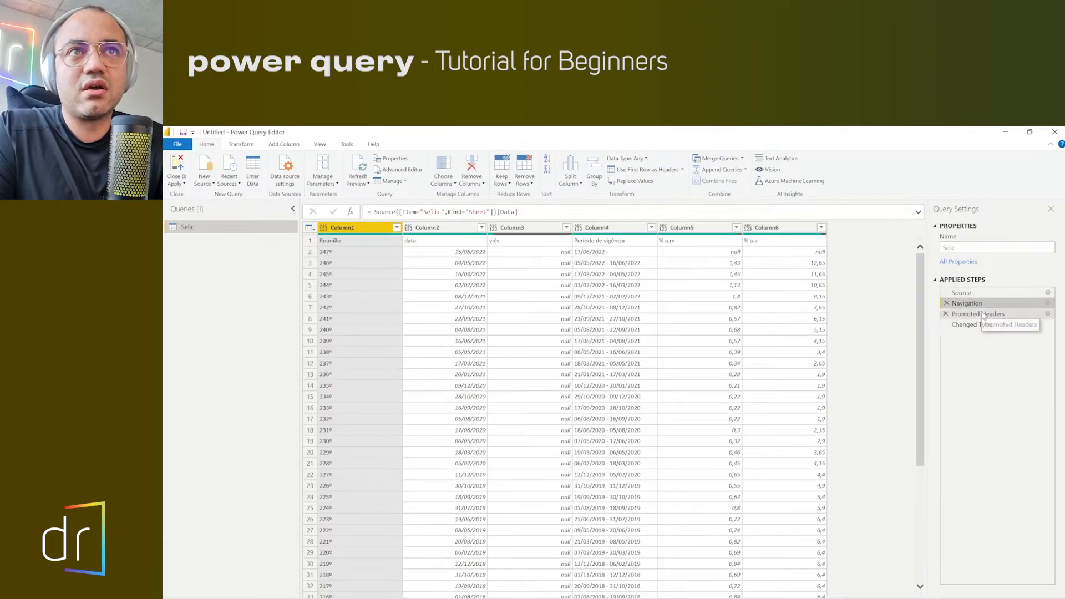
pyautogui.click(983, 314)
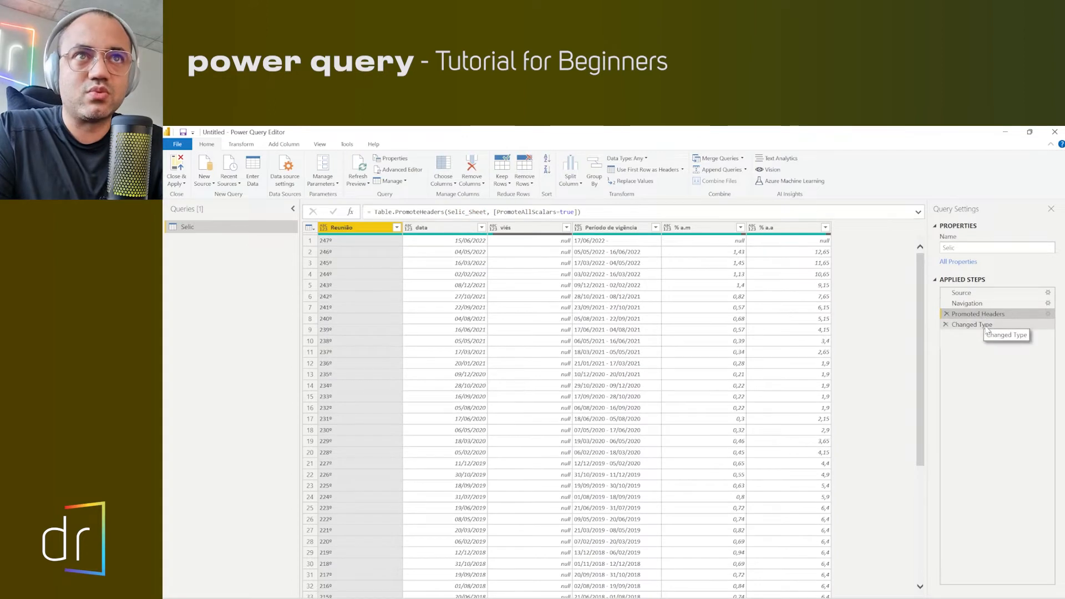
pyautogui.click(983, 325)
pyautogui.click(983, 314)
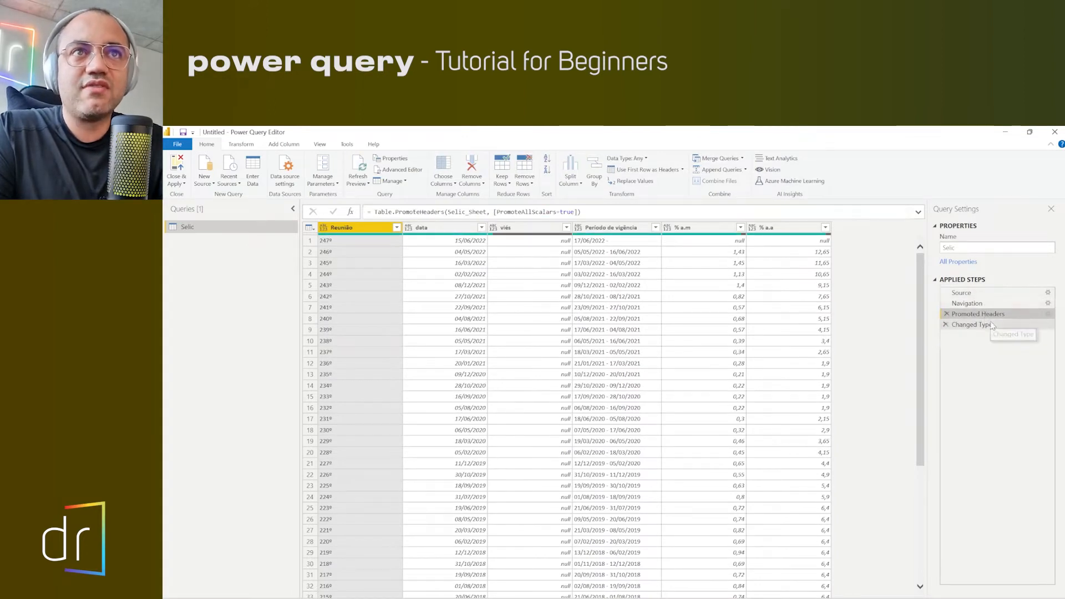
pyautogui.click(974, 325)
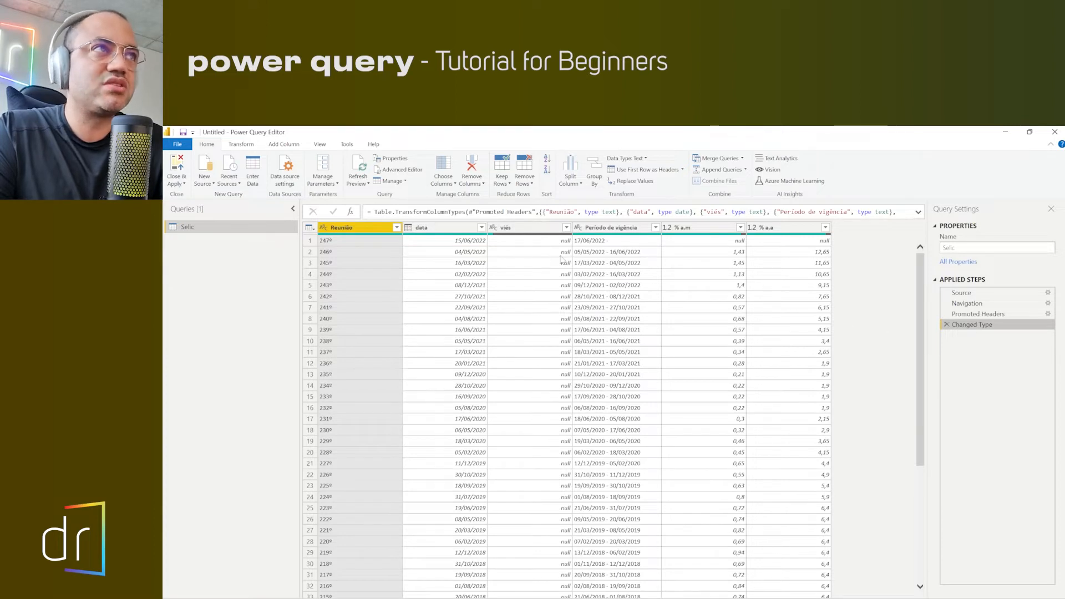
# Delete the automatically added Changed Type and Promoted Headers steps from the Selic query
pyautogui.click(947, 326)
pyautogui.click(947, 315)
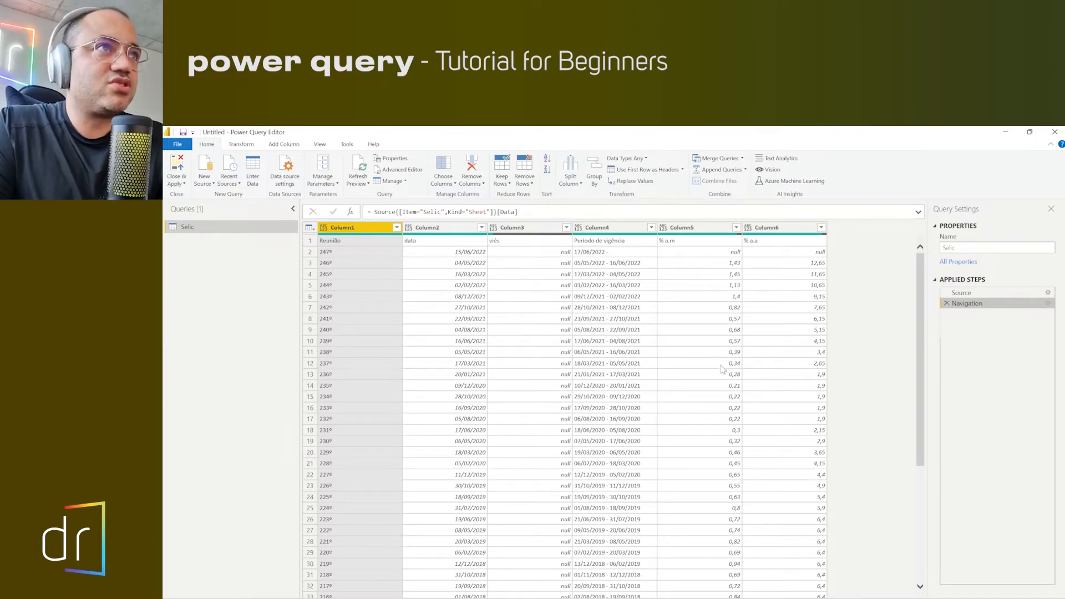
# Compare the remaining Source and Navigation steps of the Selic query, ending on Navigation
pyautogui.click(973, 292)
pyautogui.click(973, 303)
pyautogui.click(972, 293)
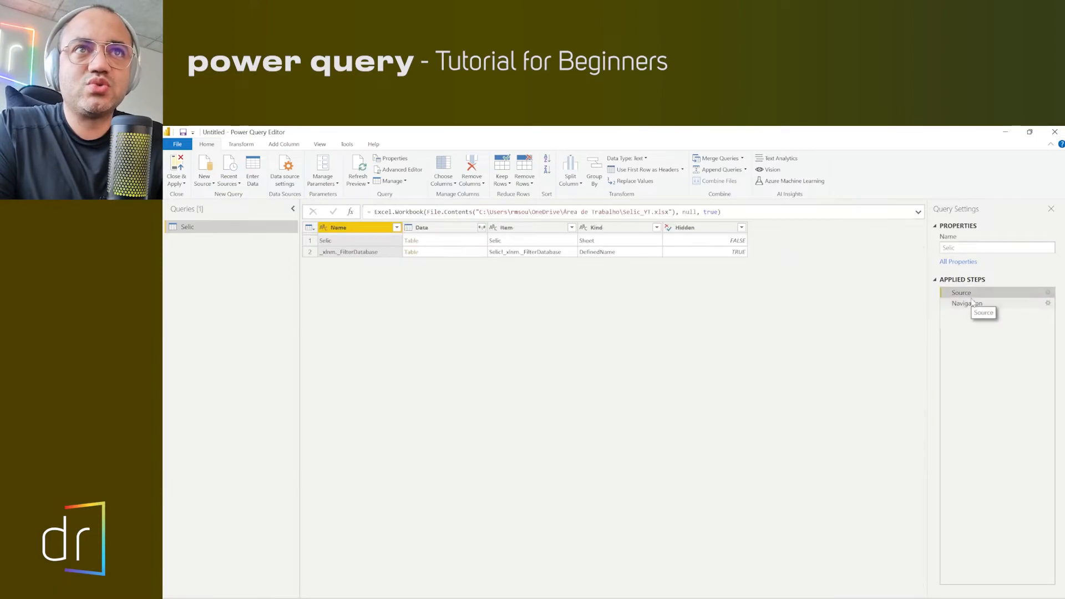
pyautogui.click(972, 303)
pyautogui.click(972, 293)
pyautogui.click(972, 303)
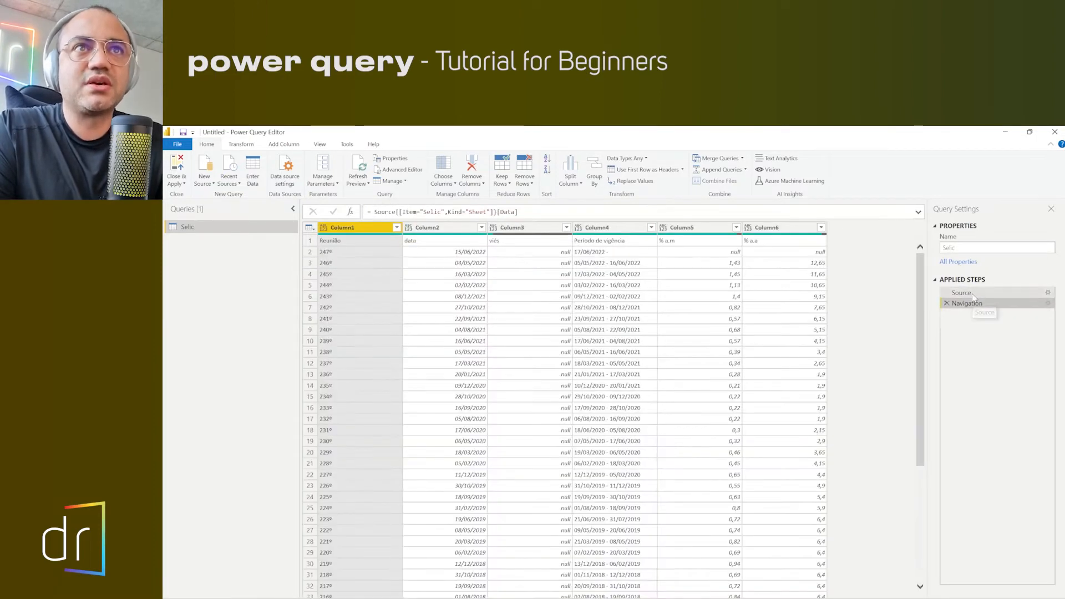
# Switch repeatedly between the Source and Navigation steps to examine how the sheet's table is reached from the workbook
pyautogui.click(972, 294)
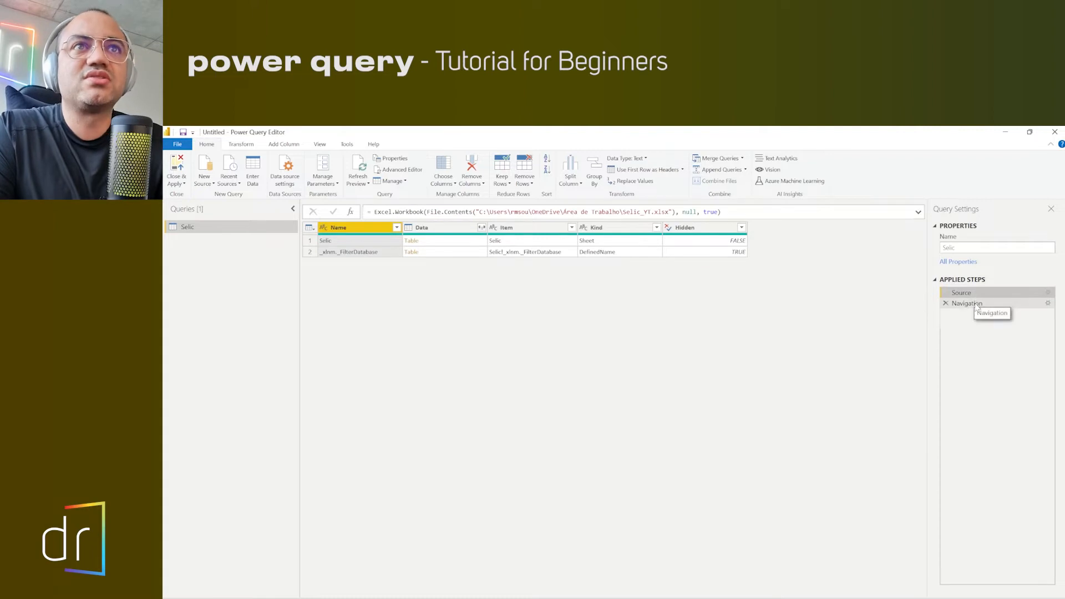
pyautogui.click(977, 304)
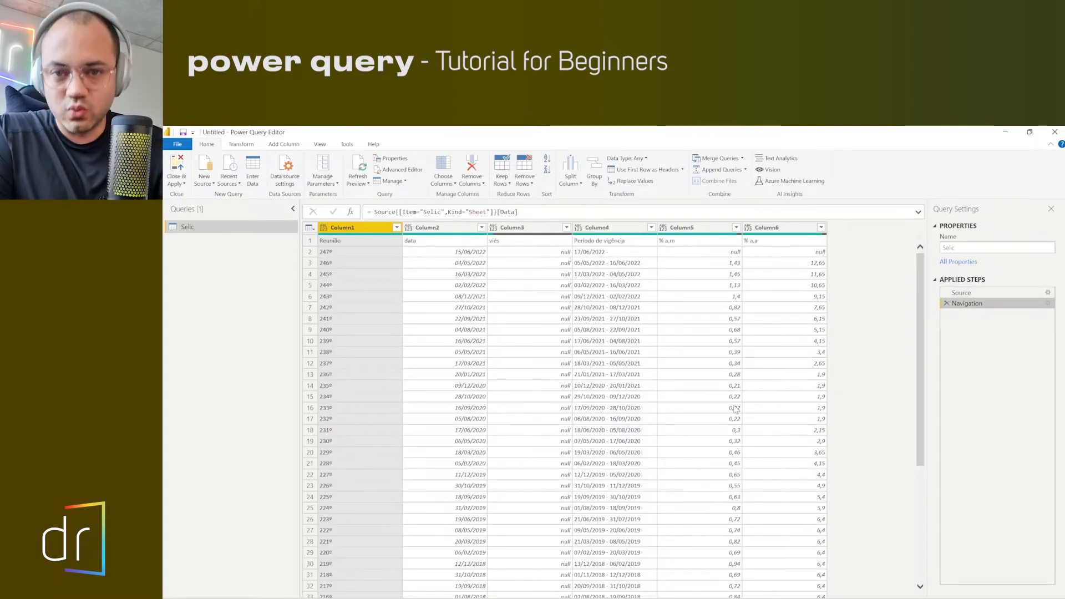
pyautogui.click(965, 293)
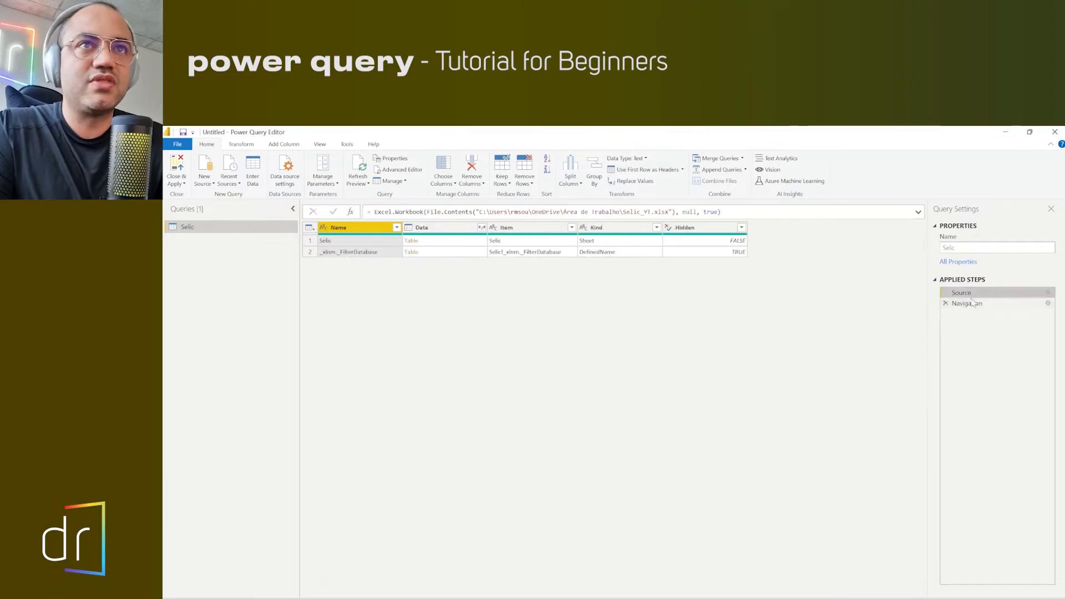
pyautogui.click(968, 304)
pyautogui.click(970, 292)
pyautogui.click(971, 304)
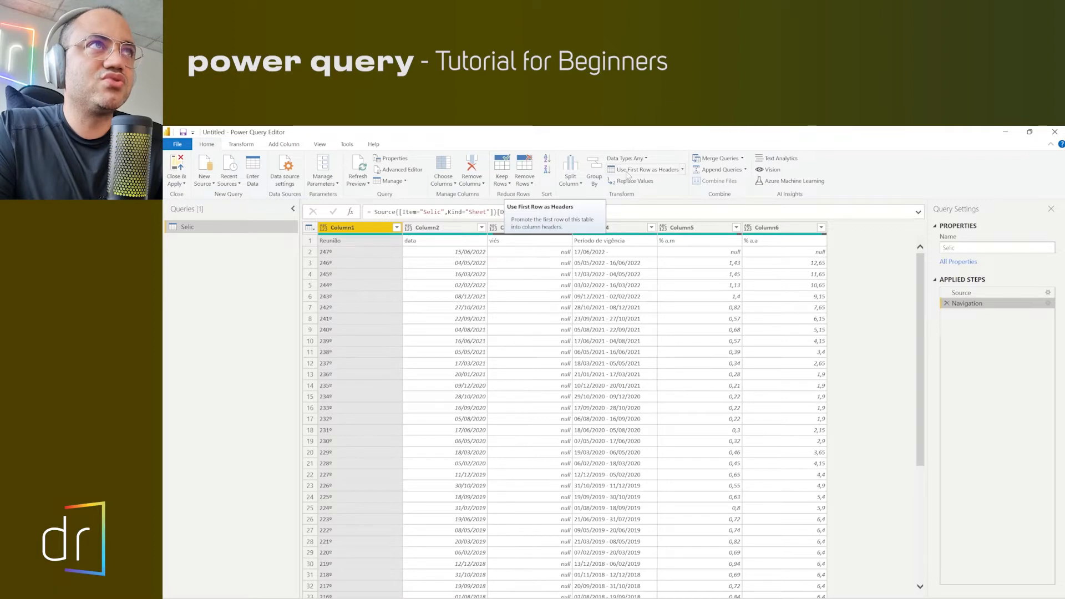
# Promote the first row to column headers, and delete the Changed Type step added with it
pyautogui.click(665, 173)
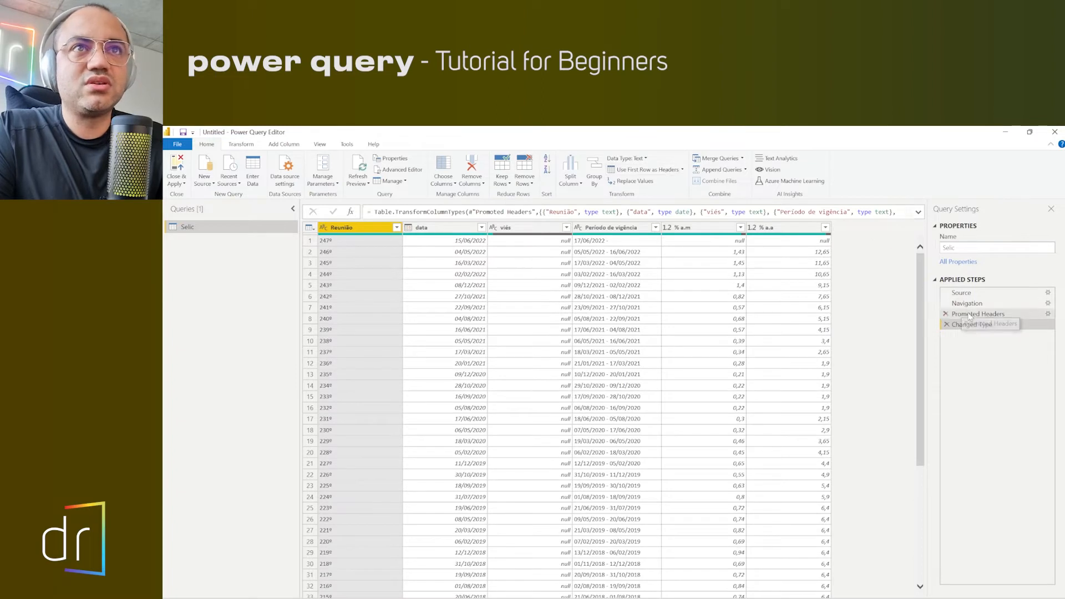
pyautogui.click(999, 314)
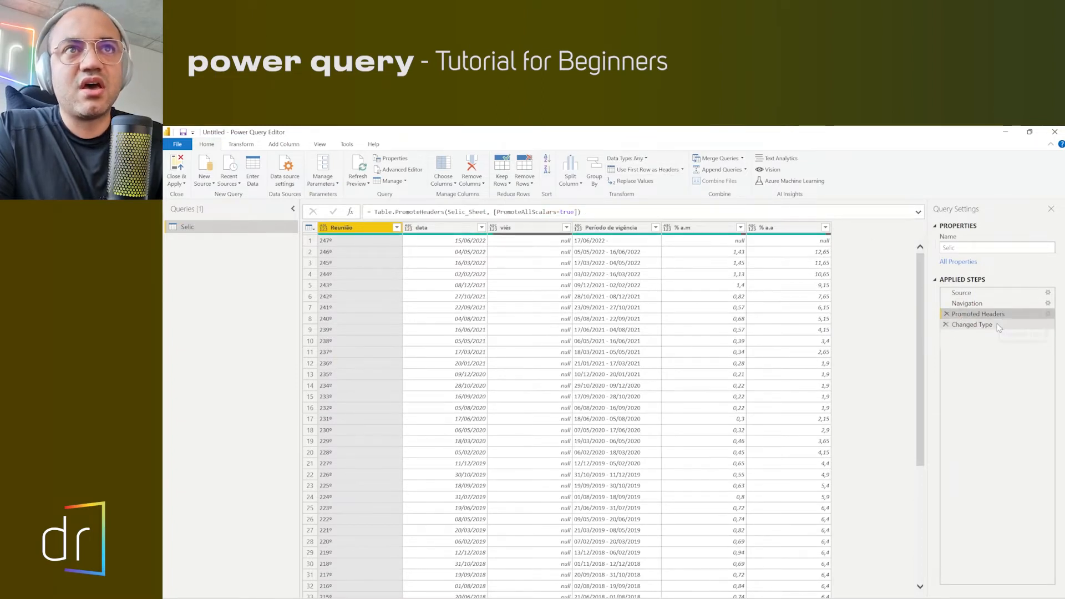
pyautogui.click(995, 325)
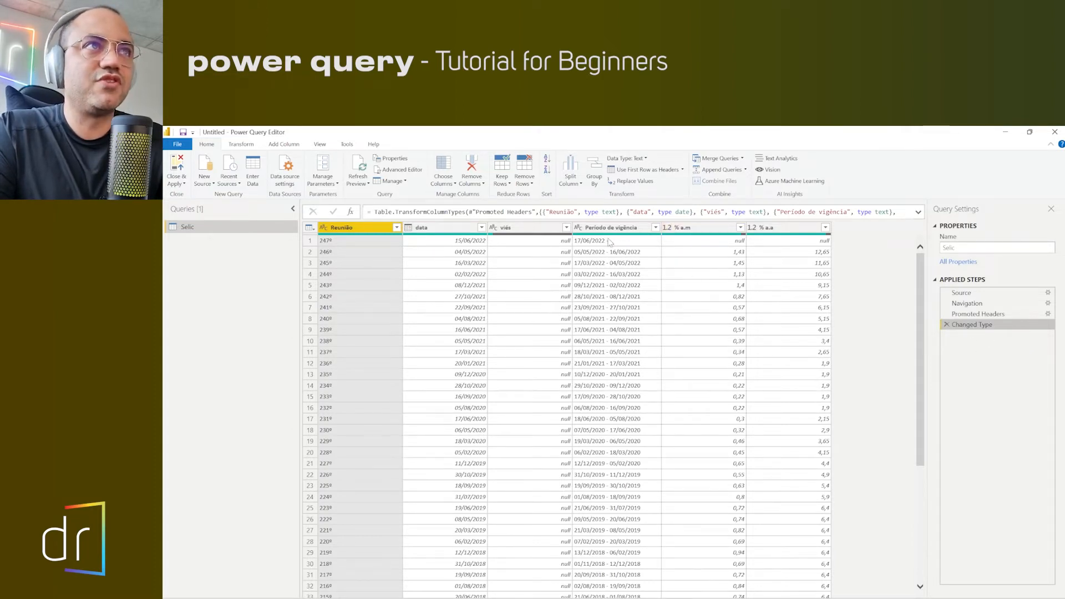
pyautogui.click(947, 326)
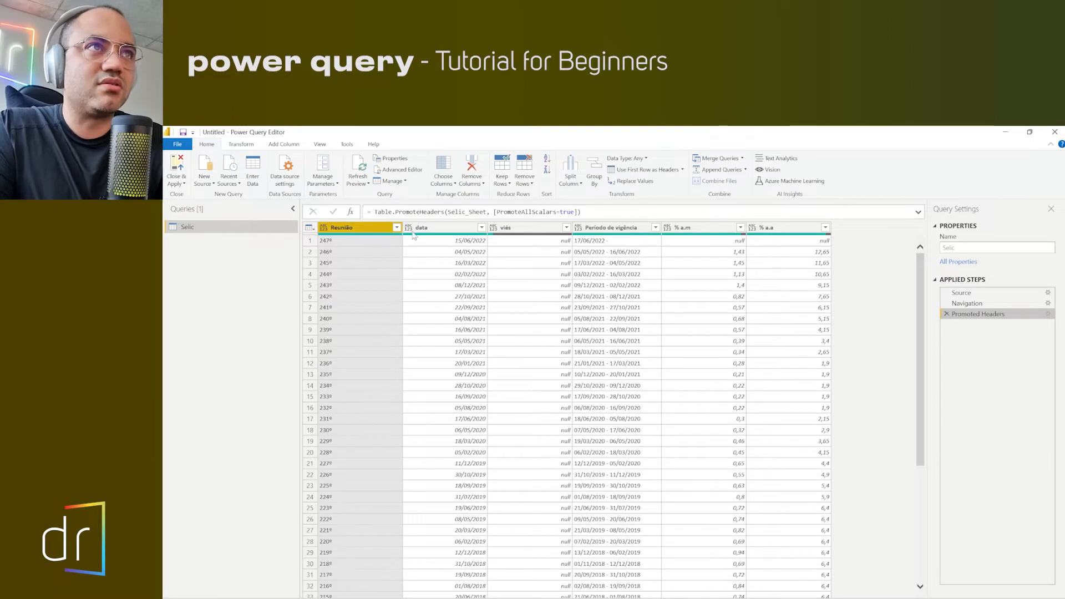
# Inspect and reapply the Promoted Headers settings with Promote all scalar types, and delete the Changed Type step added again
pyautogui.click(1048, 315)
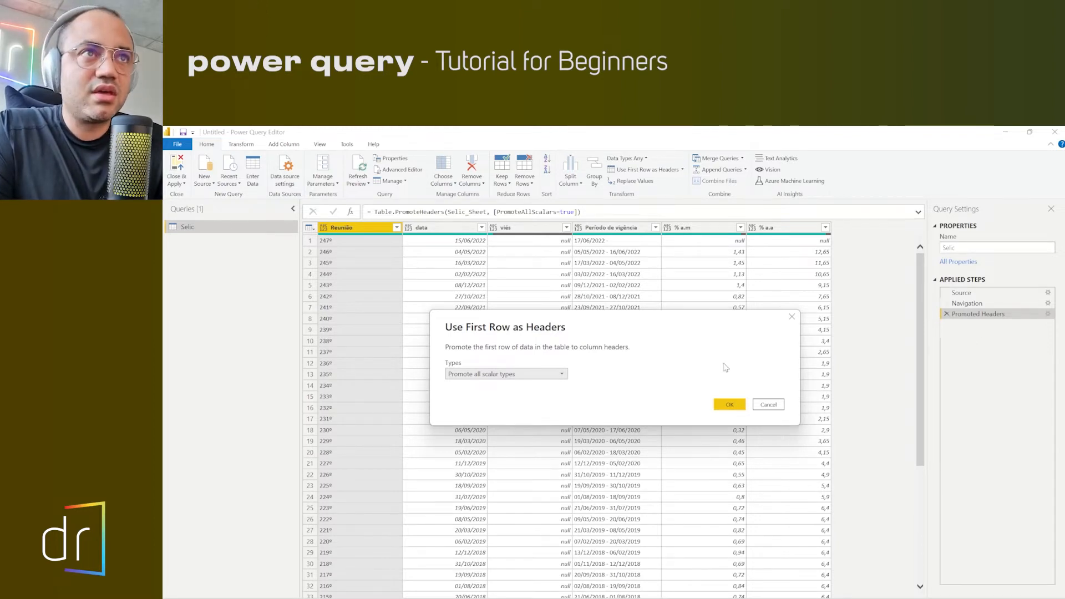
pyautogui.click(779, 407)
pyautogui.click(1049, 315)
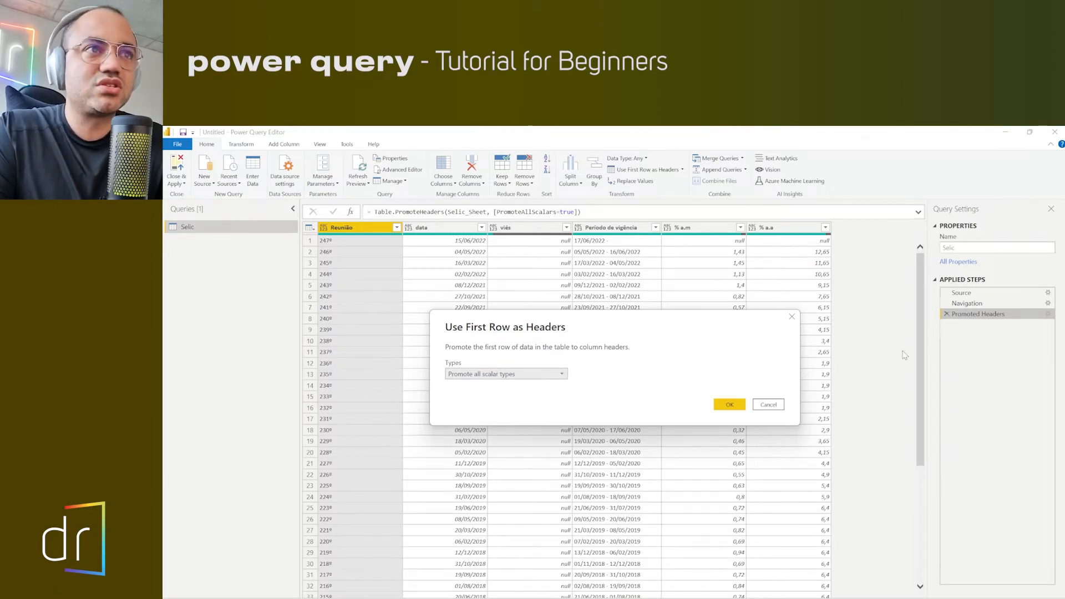
pyautogui.click(781, 408)
pyautogui.click(1048, 314)
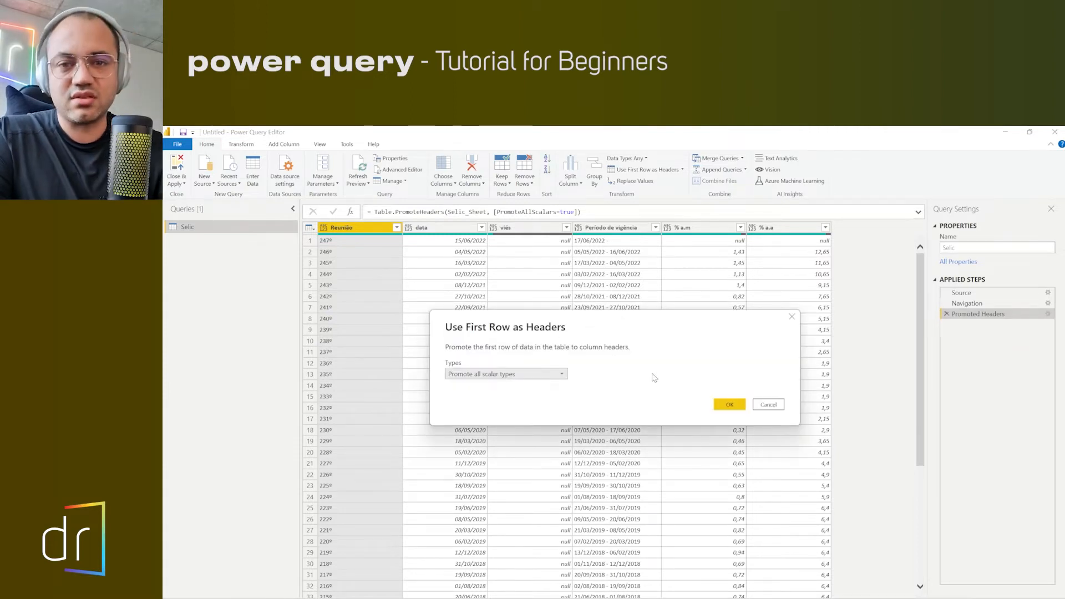
pyautogui.click(730, 404)
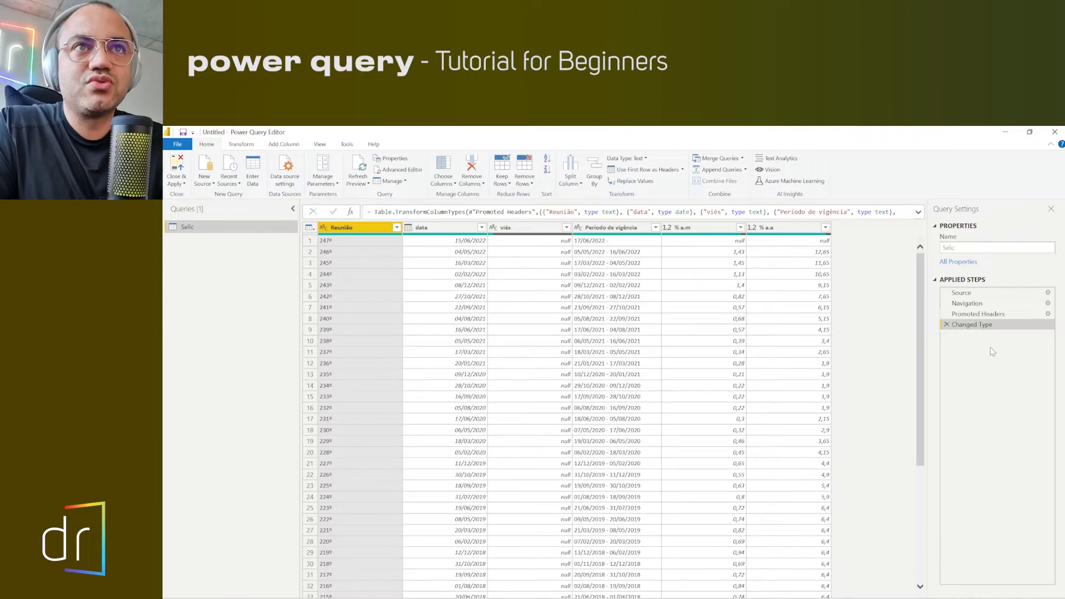
pyautogui.click(947, 325)
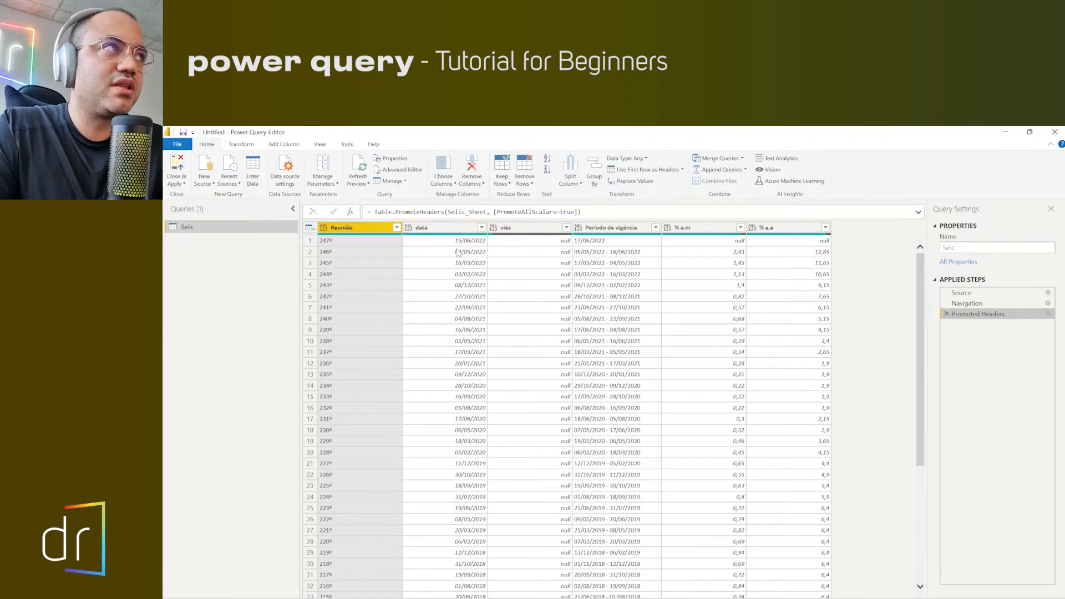
# Rename the Reunião column to Meetings and the data column to date
pyautogui.doubleClick(346, 228)
pyautogui.write('Mee')
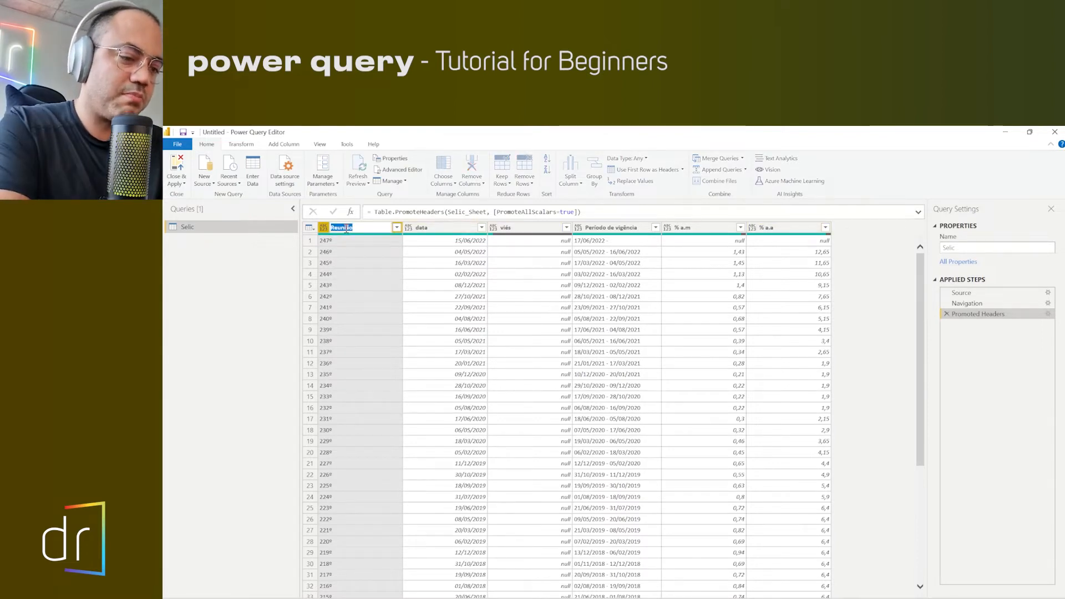
pyautogui.write('tings')
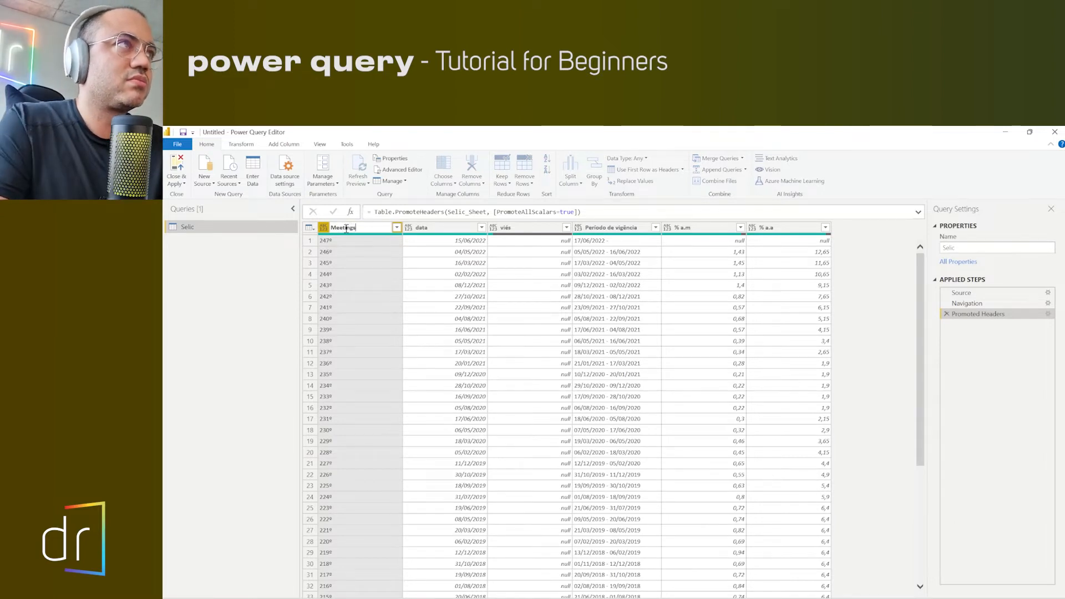
pyautogui.press('Return')
pyautogui.doubleClick(444, 229)
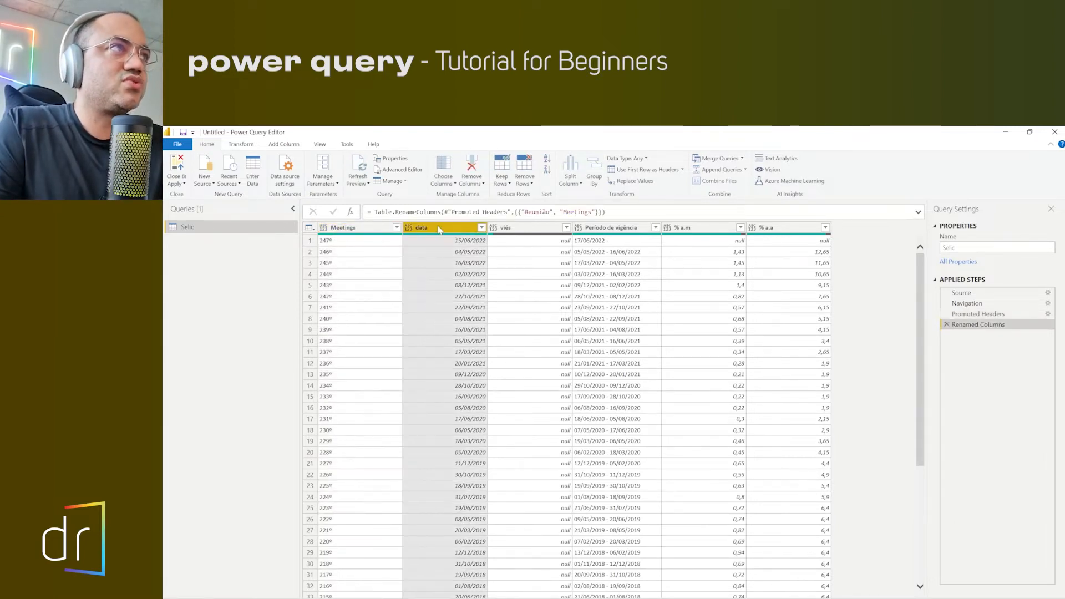
pyautogui.write('date')
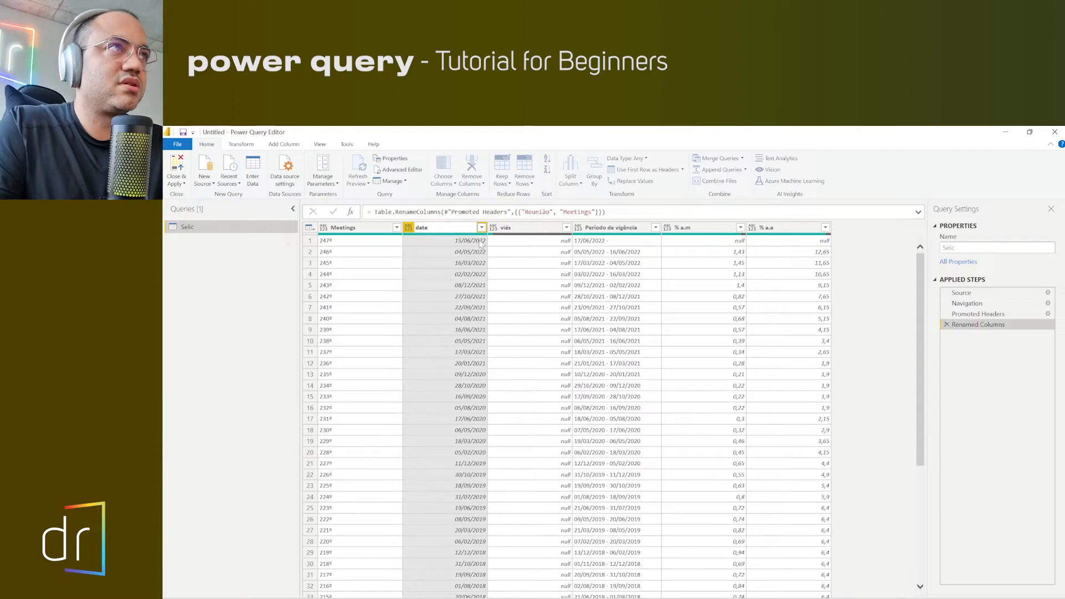
# Rename the viés column to Bias and the Período de vigência column to Validity
pyautogui.doubleClick(507, 228)
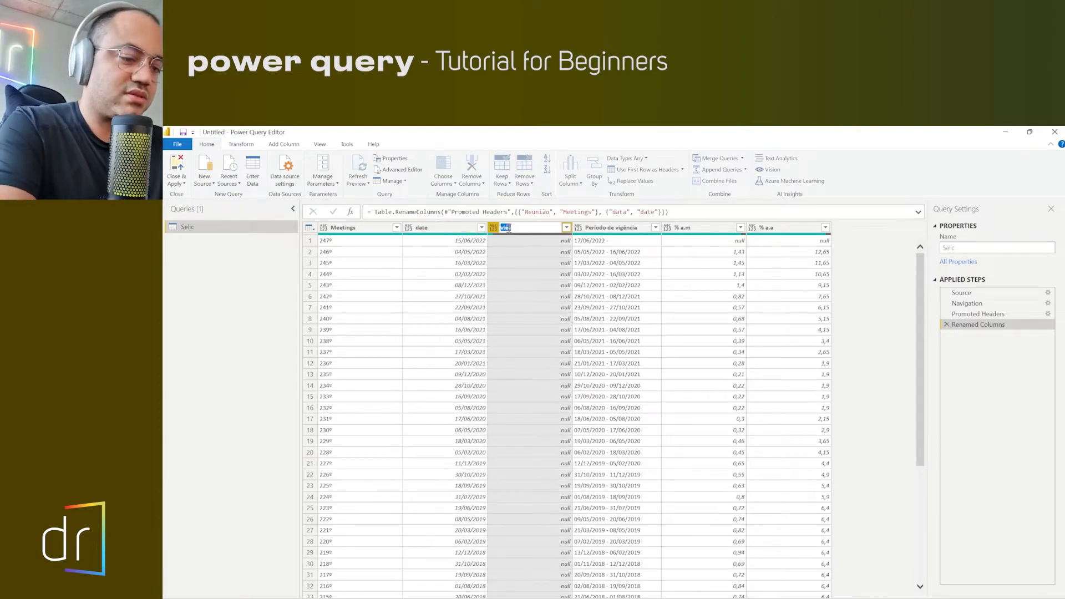
pyautogui.write('Bias')
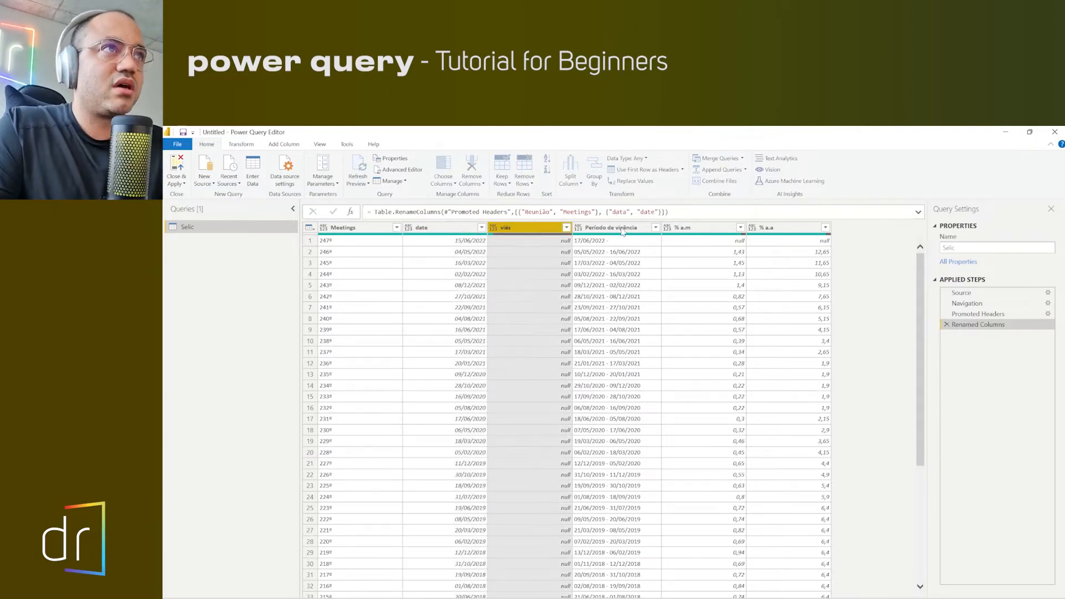
pyautogui.doubleClick(622, 228)
pyautogui.write('V')
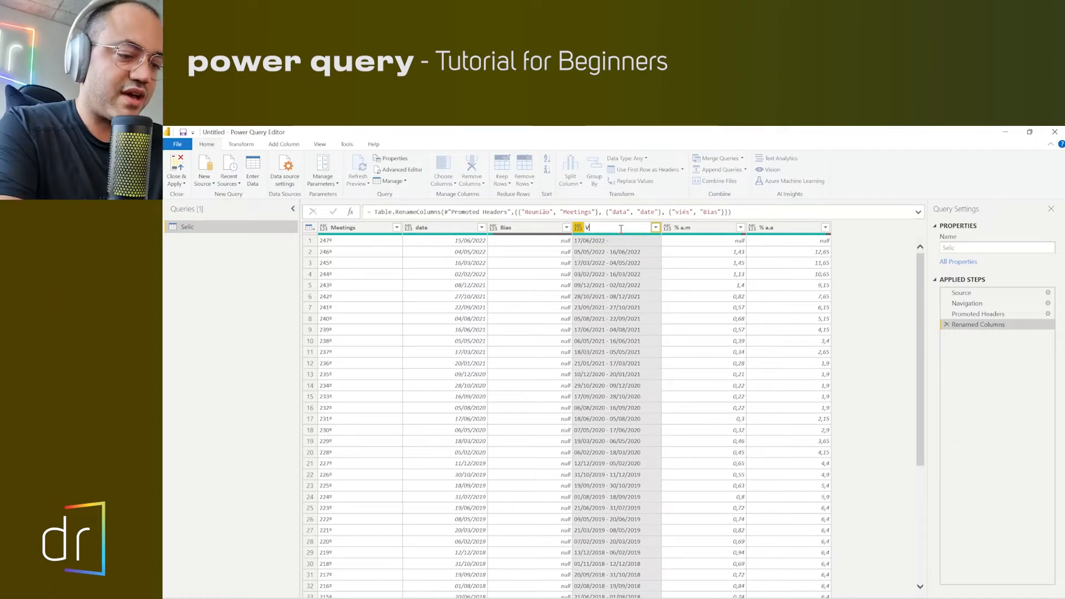
pyautogui.write('alidy')
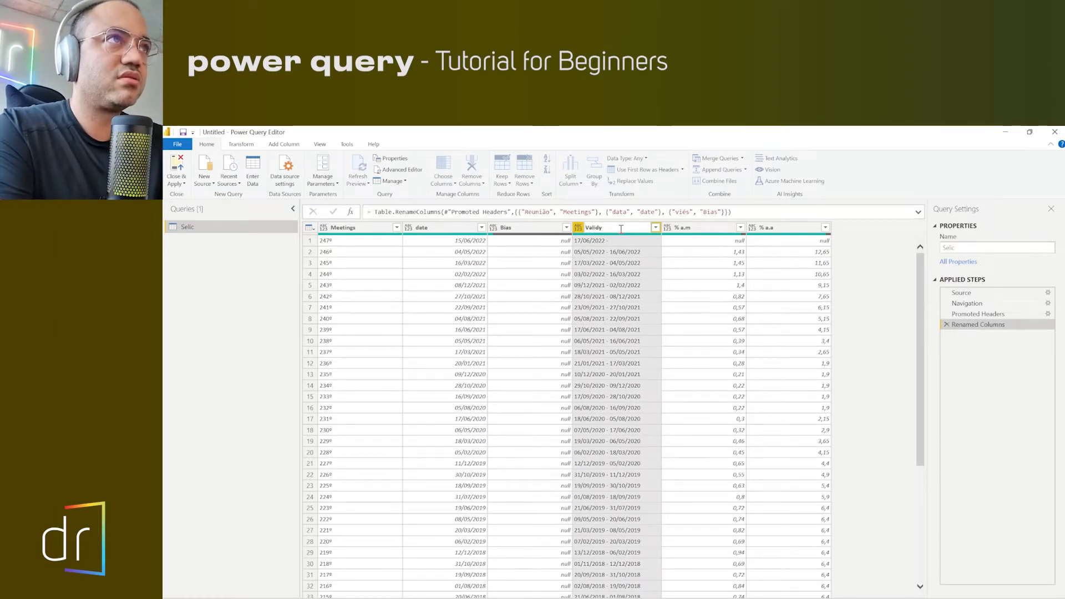
pyautogui.press('BackSpace')
pyautogui.write('ity')
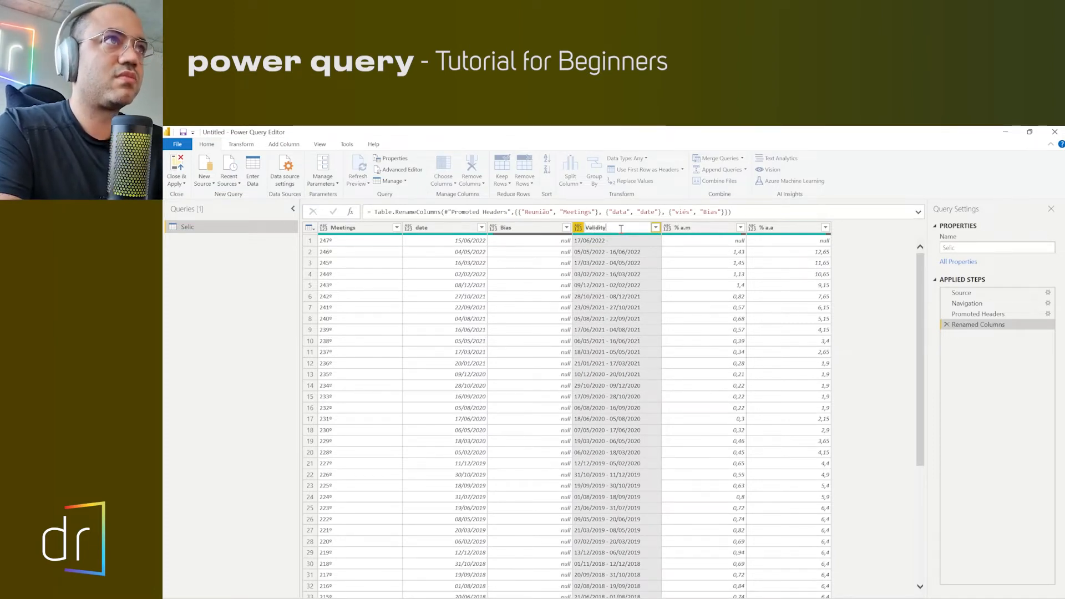
pyautogui.press('Return')
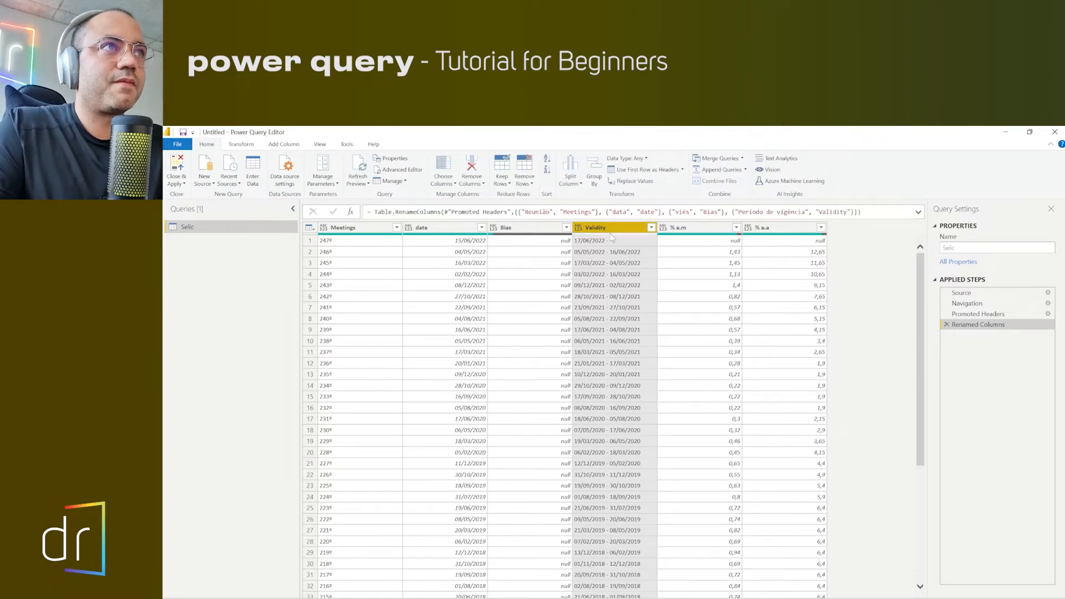
# Edit the fourth column's name again and re-enter it as Validity
pyautogui.doubleClick(602, 228)
pyautogui.click(600, 227)
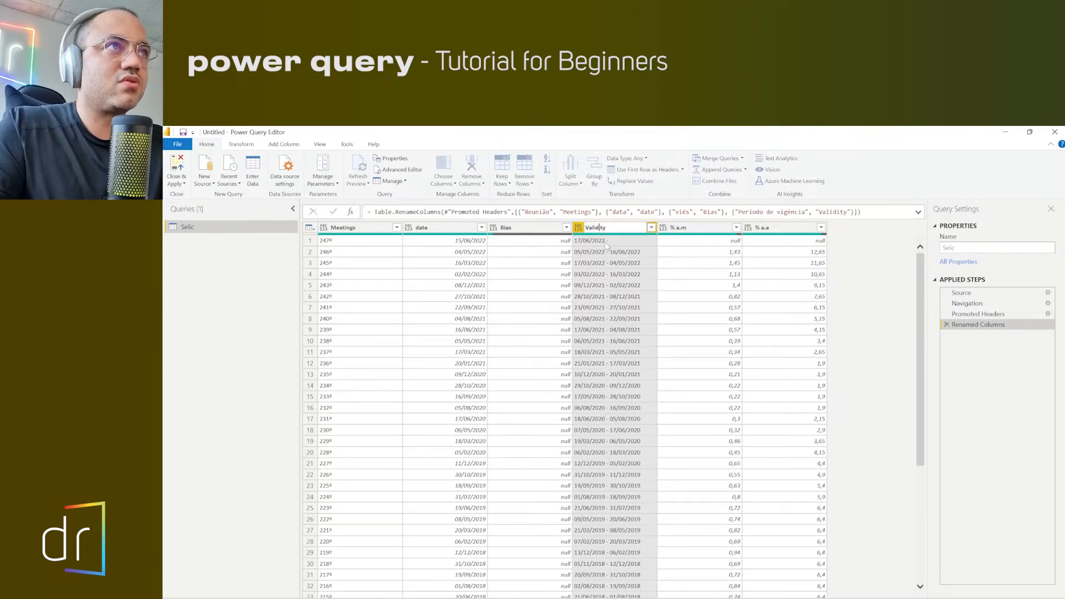
pyautogui.press('BackSpace')
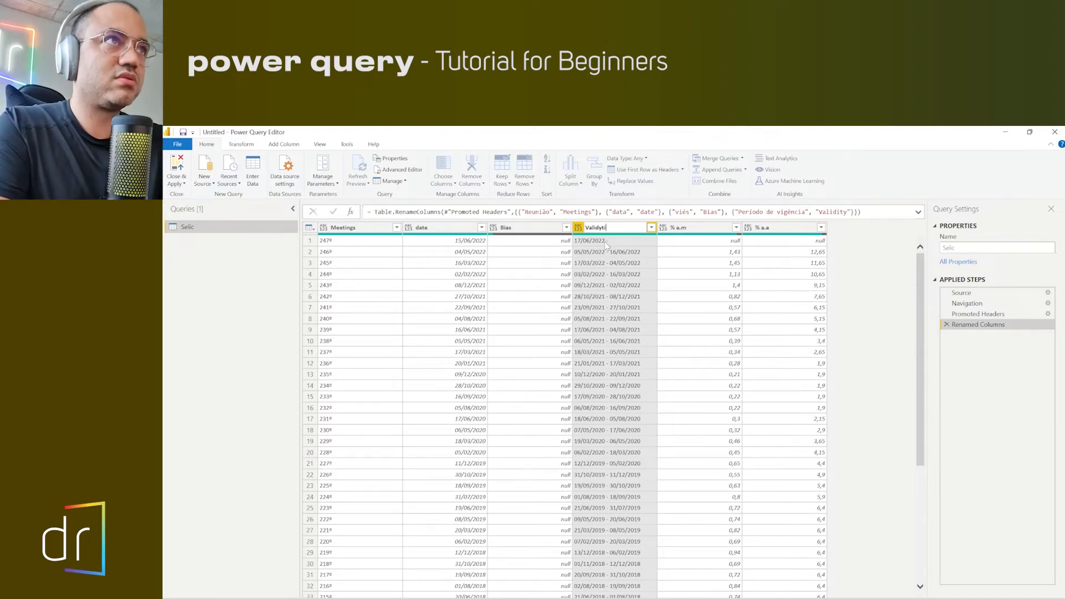
pyautogui.press('BackSpace')
pyautogui.press('BackSpace')
pyautogui.press('BackSpace')
pyautogui.write('ity')
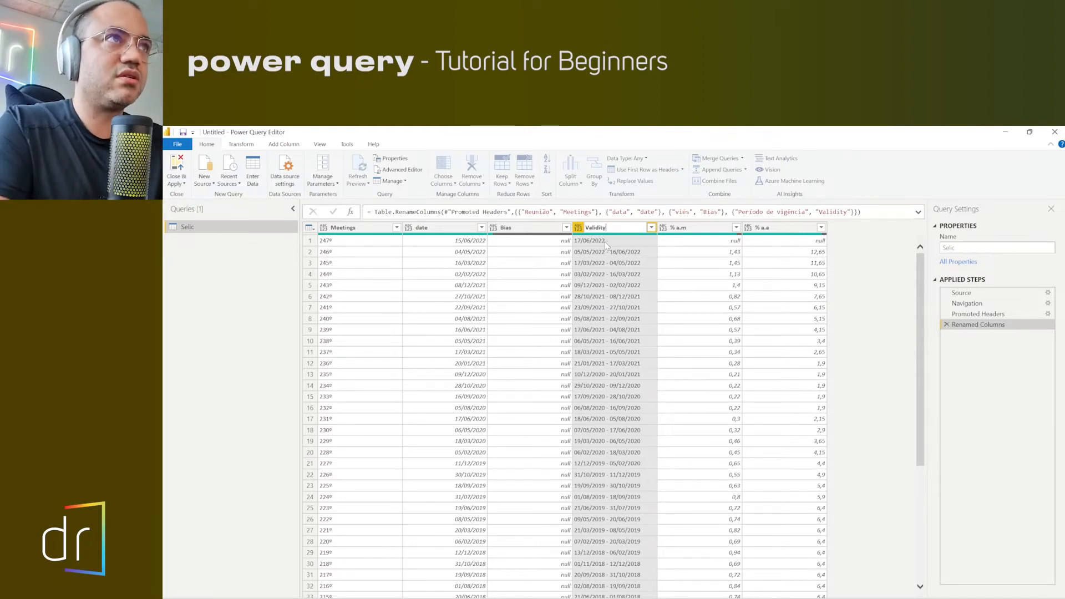
# Rename the % a.m column to Monthly Interest and the % a.a column to Annual Interest
pyautogui.doubleClick(688, 228)
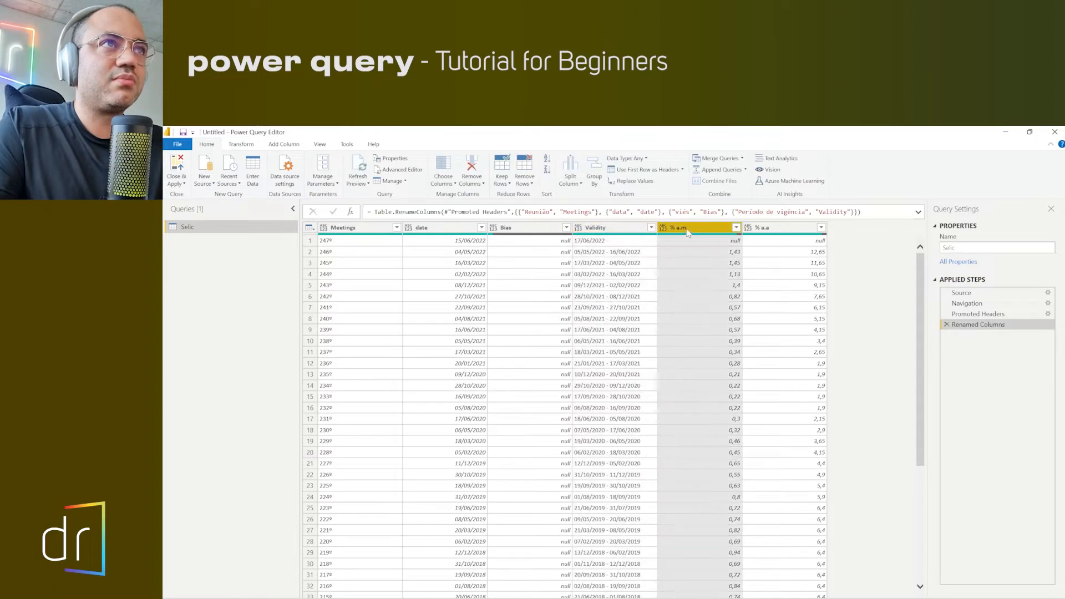
pyautogui.write('Month')
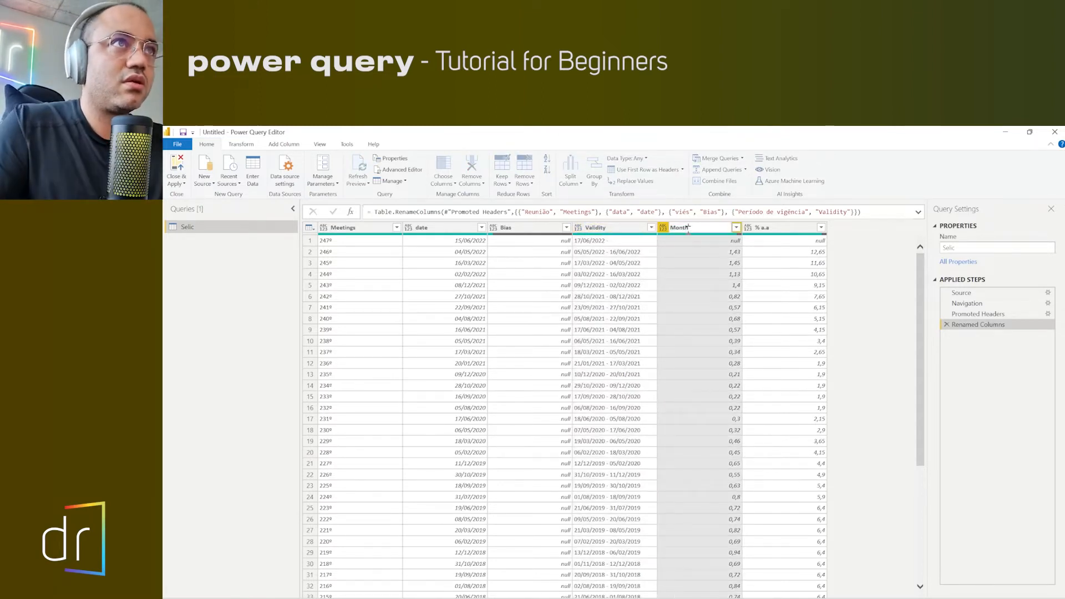
pyautogui.write('l')
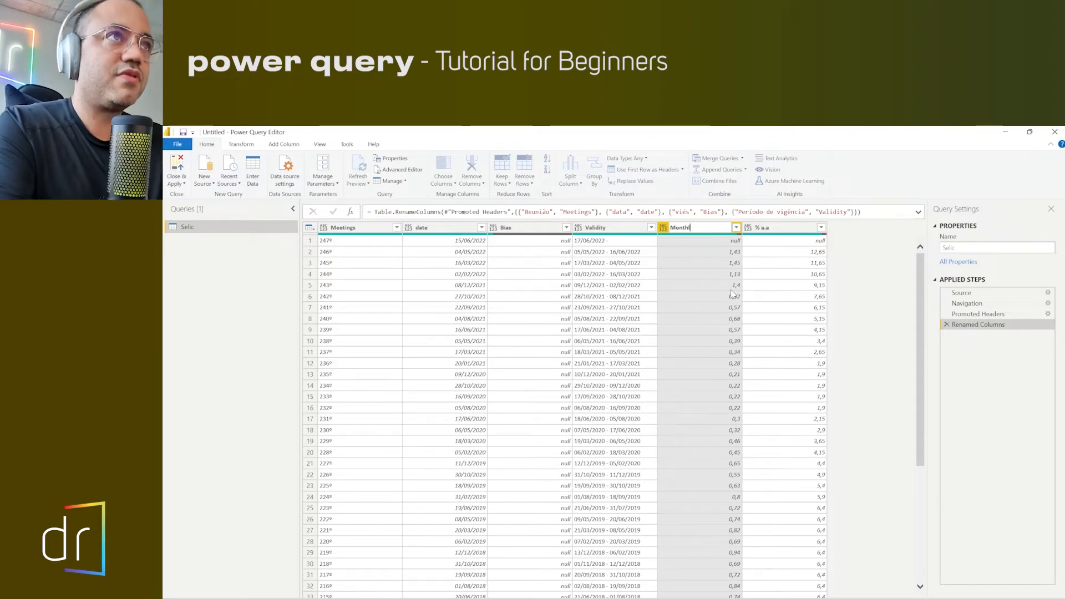
pyautogui.write('y Interest')
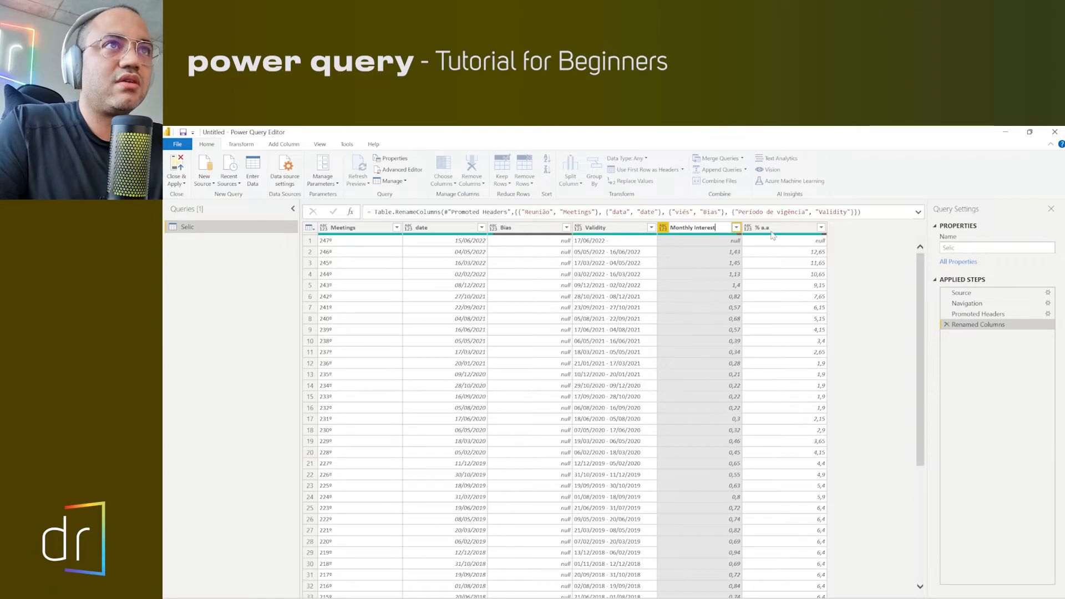
pyautogui.press('Return')
pyautogui.doubleClick(776, 229)
pyautogui.write('An')
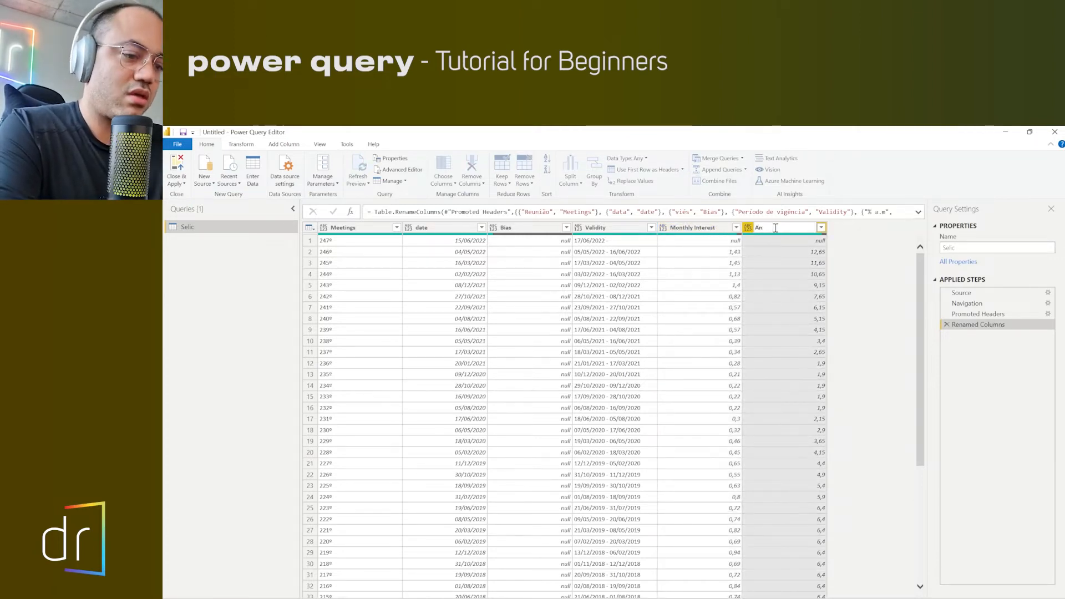
pyautogui.write('uall Interest')
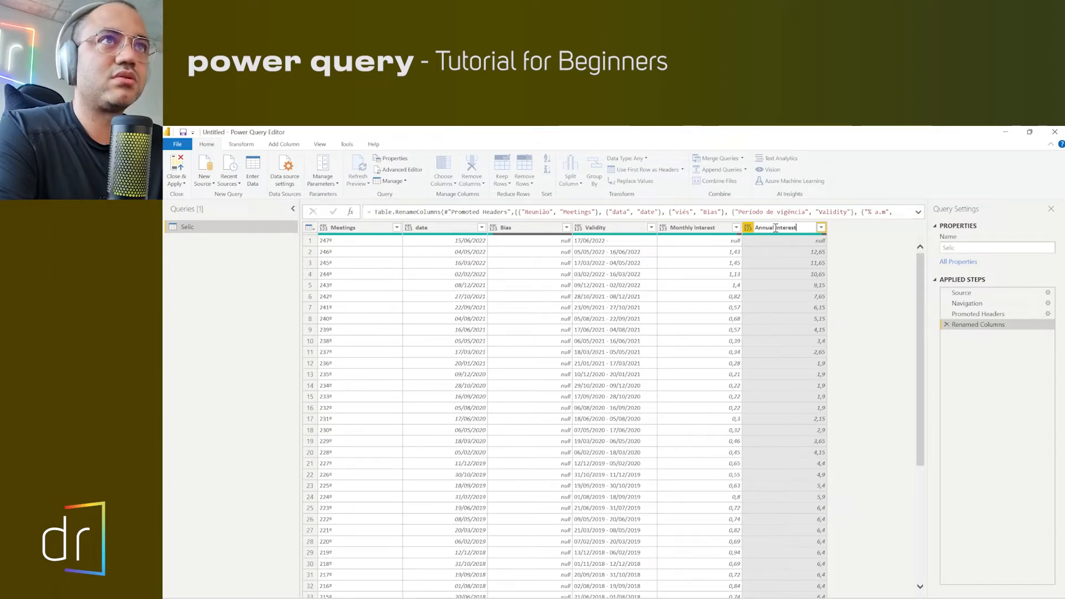
pyautogui.press('Return')
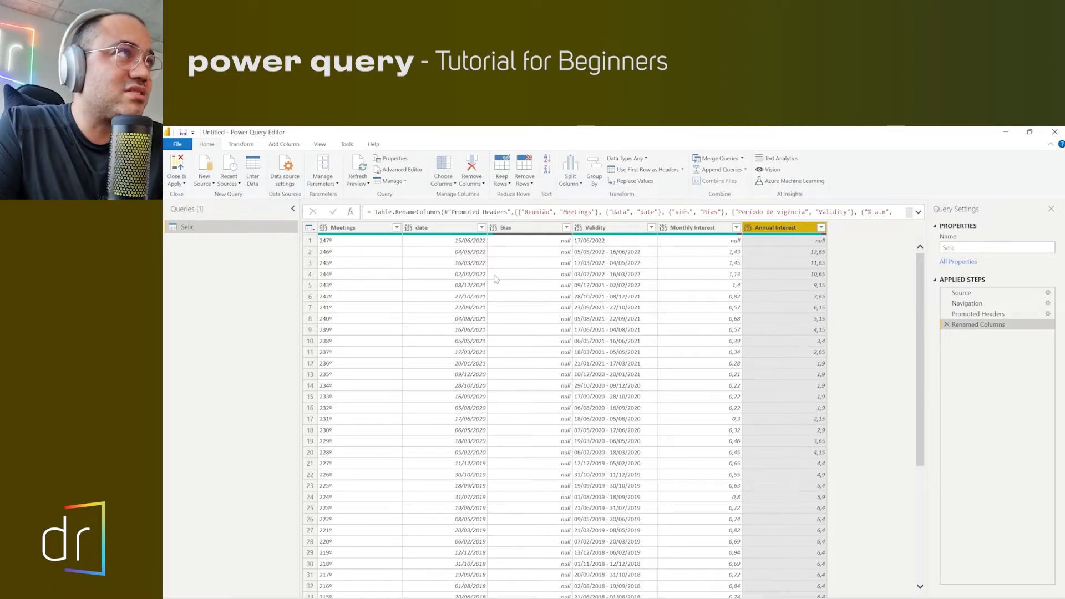
# Set the Meetings column's data type to Text and the date column's data type to Date
pyautogui.click(324, 228)
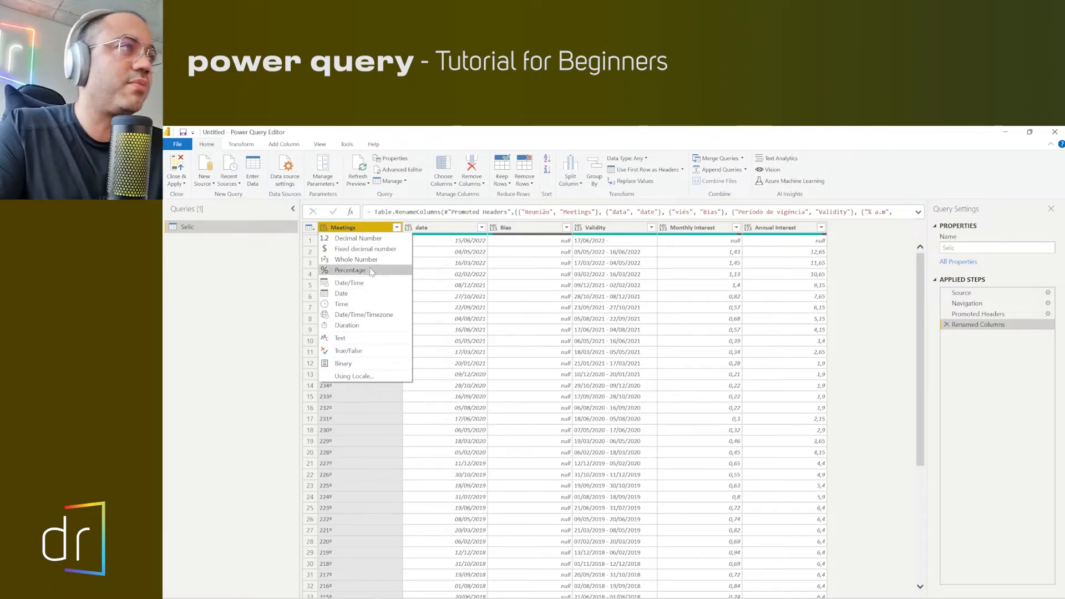
pyautogui.click(355, 339)
pyautogui.click(424, 228)
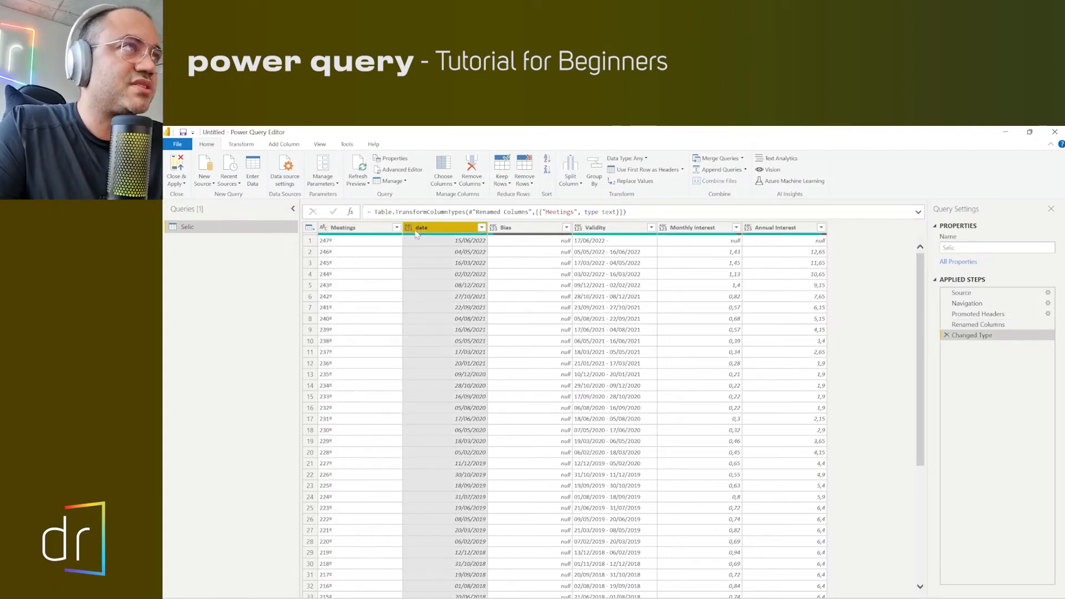
pyautogui.click(408, 227)
pyautogui.click(426, 293)
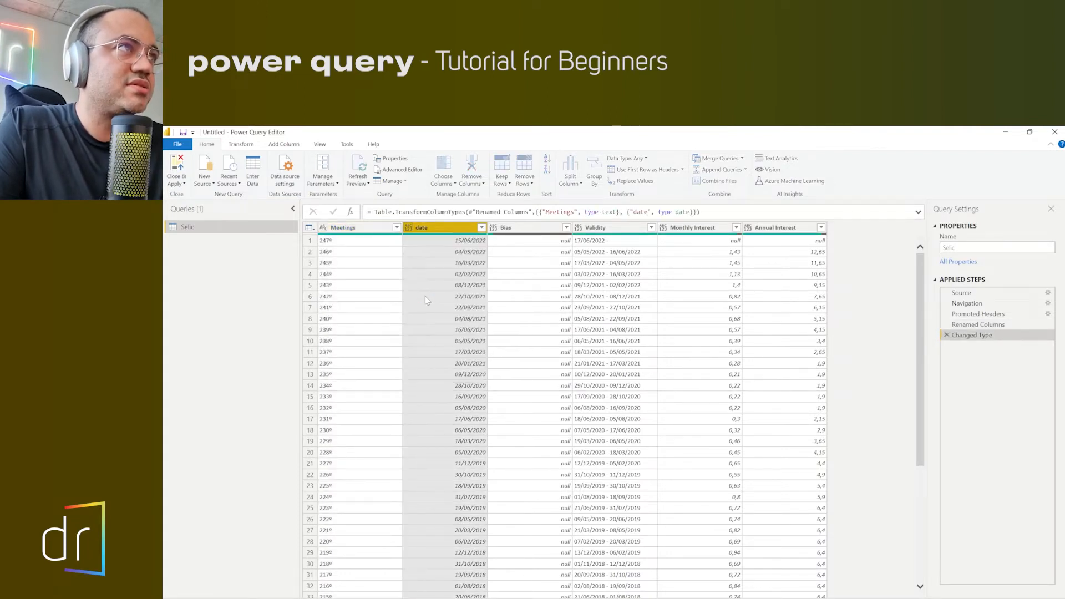
# Set the data type of the Bias and Validity columns to Text
pyautogui.click(506, 234)
pyautogui.click(492, 228)
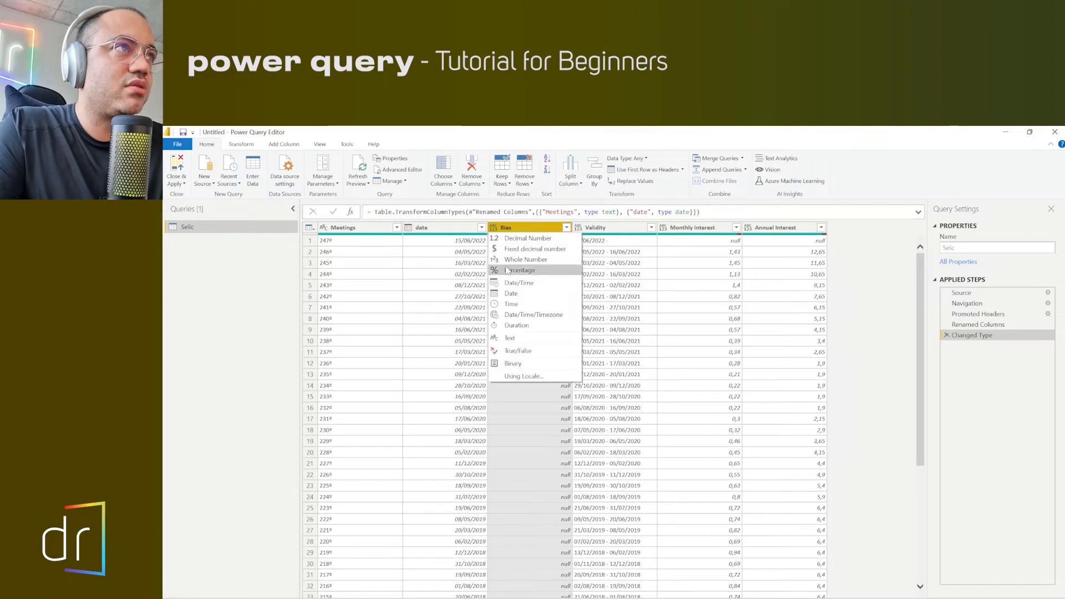
pyautogui.click(519, 338)
pyautogui.click(607, 227)
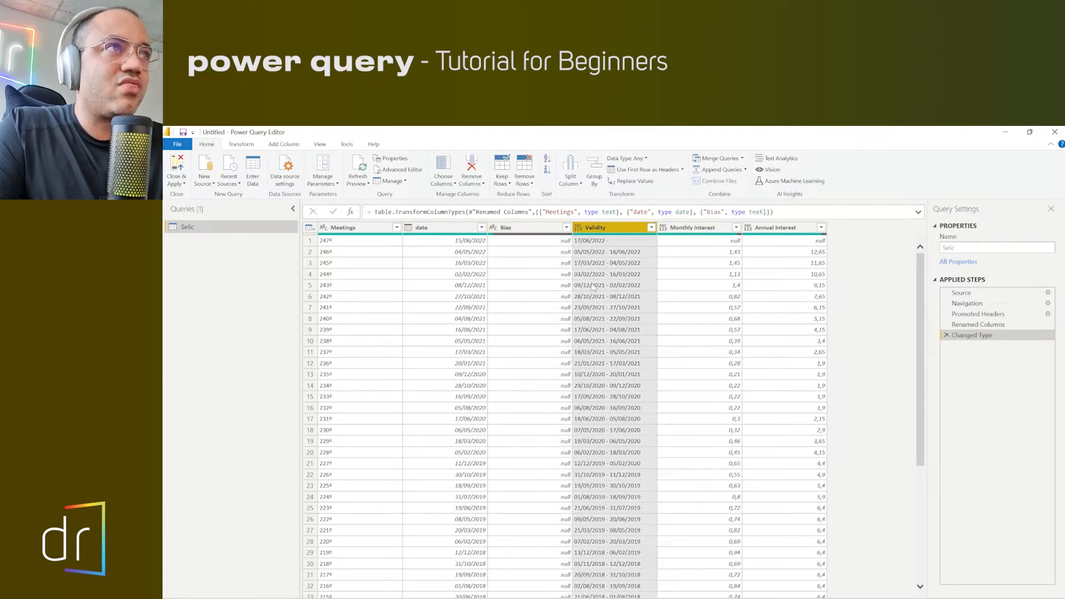
pyautogui.click(616, 266)
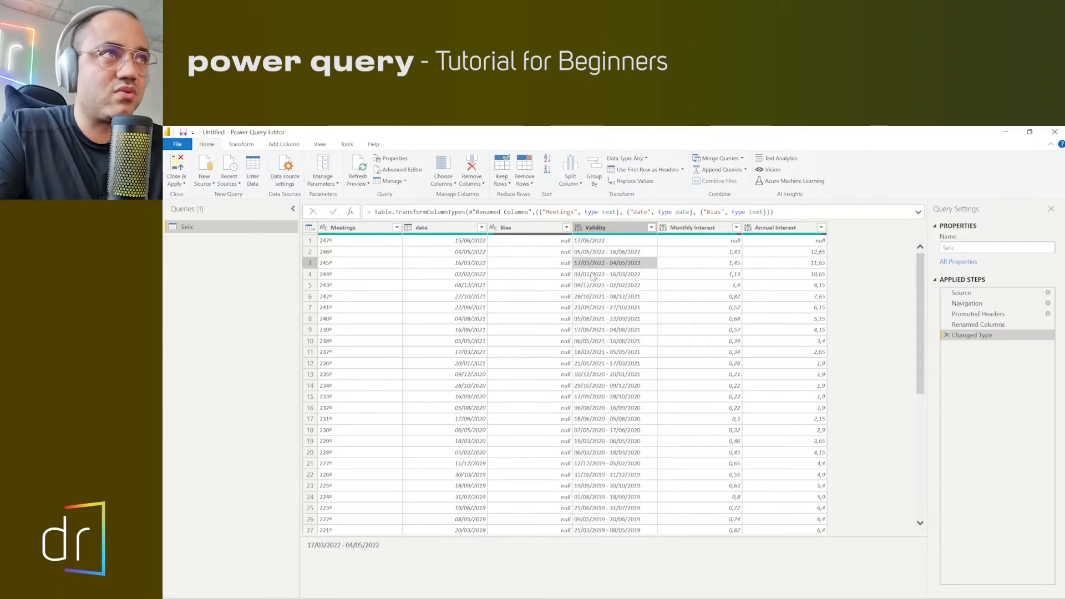
pyautogui.click(615, 277)
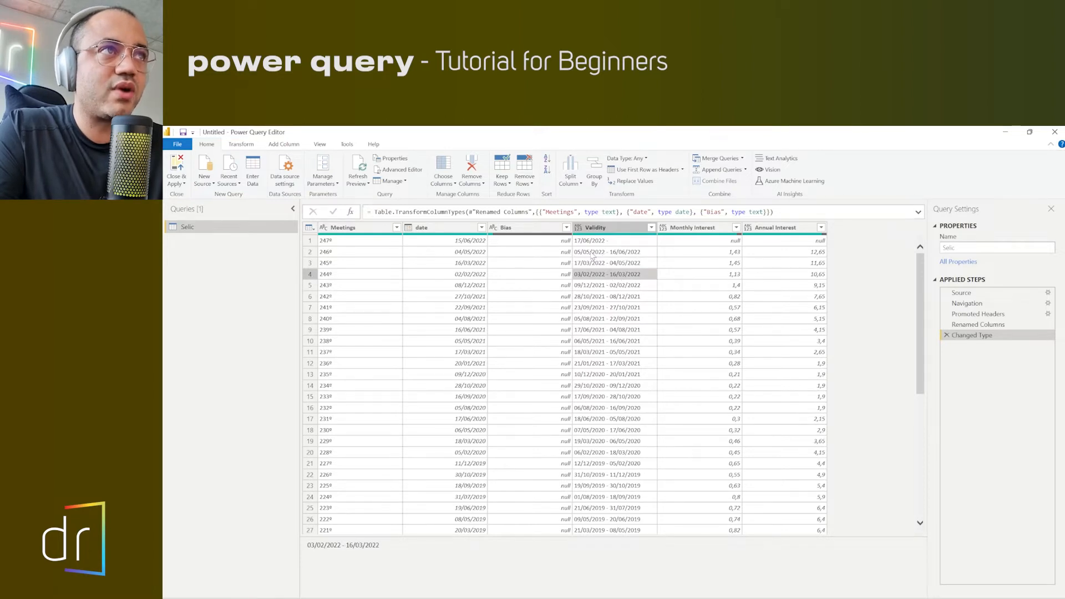
pyautogui.click(612, 254)
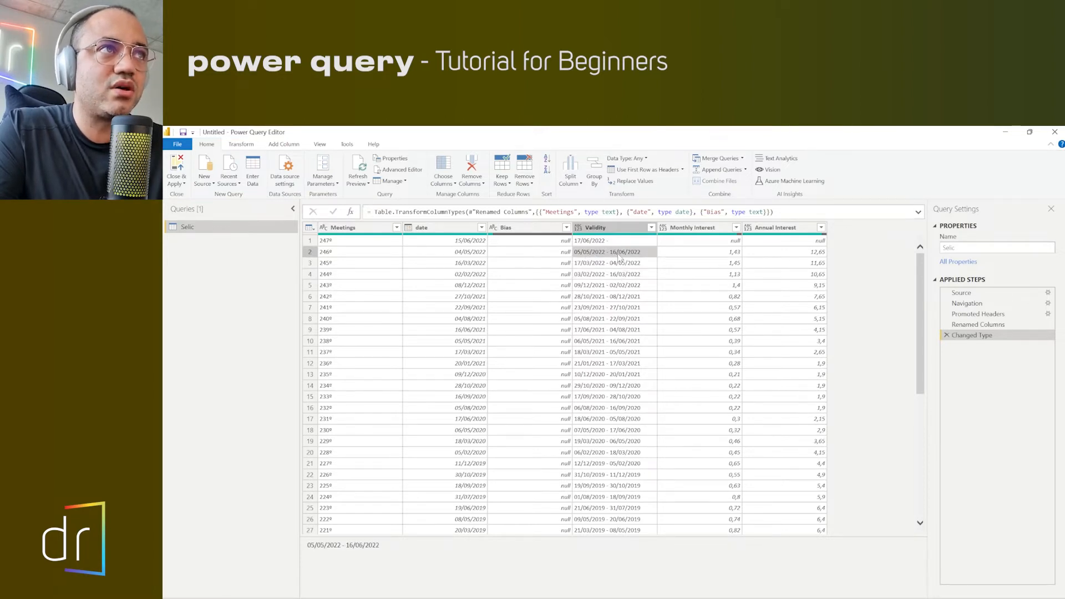
pyautogui.click(578, 228)
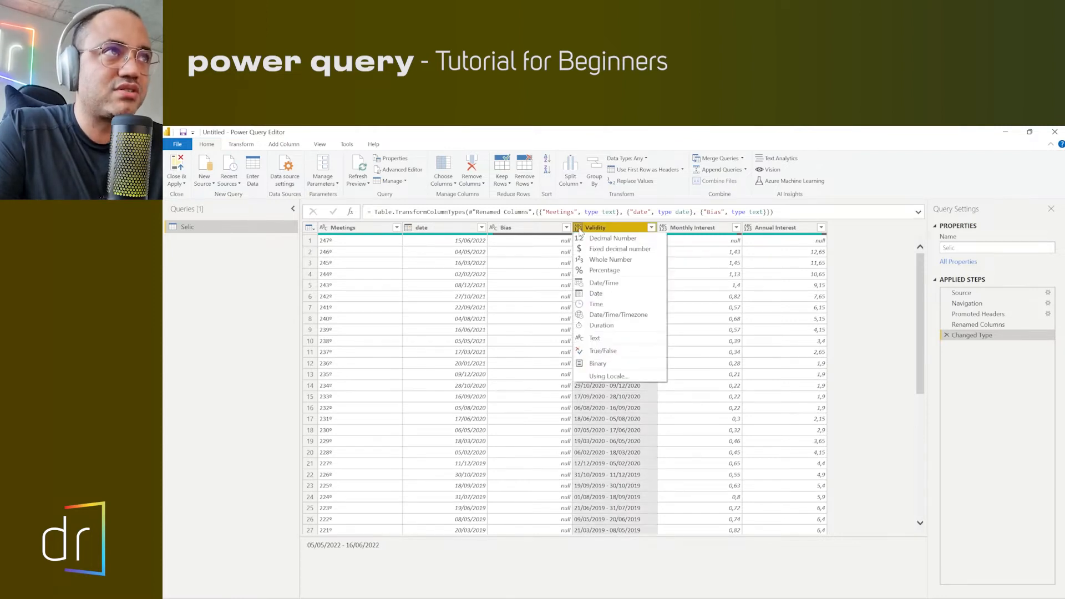
pyautogui.click(596, 337)
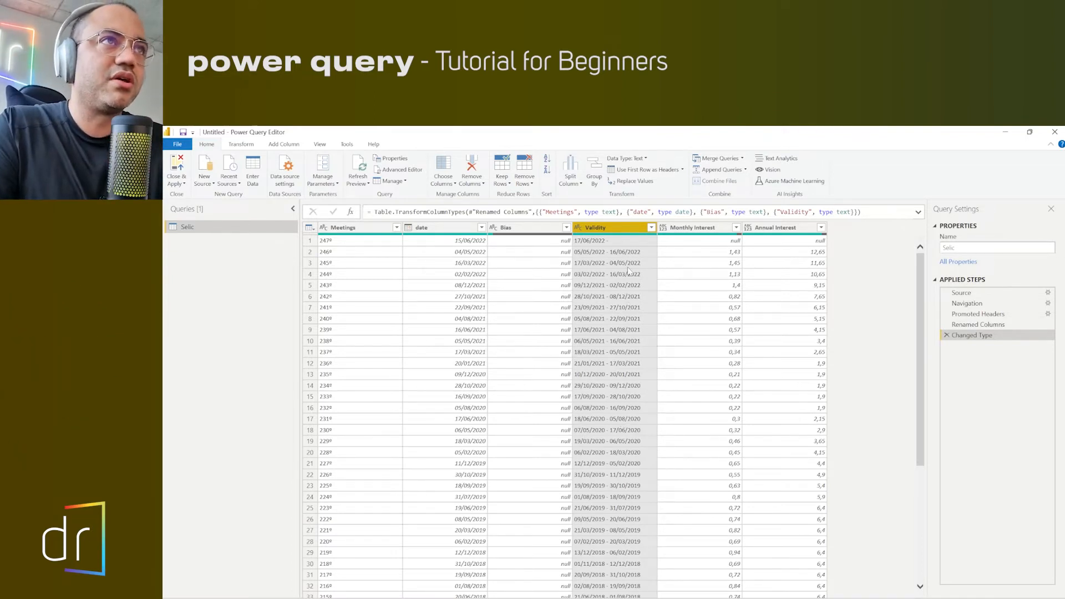
# Set the Monthly Interest and Annual Interest columns to the Decimal Number data type
pyautogui.click(663, 229)
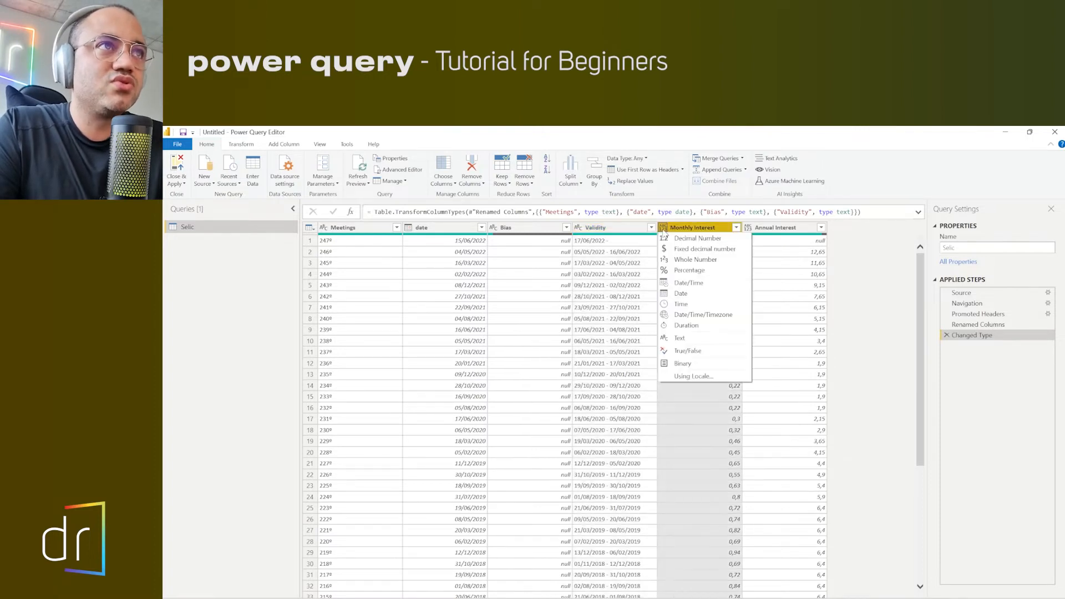
pyautogui.click(699, 239)
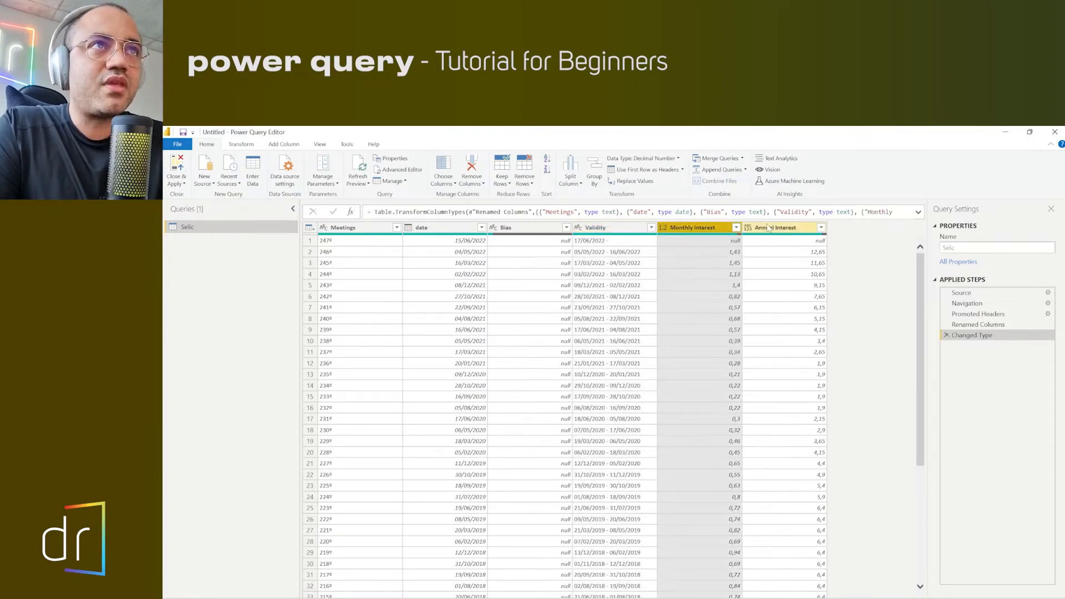
pyautogui.click(749, 228)
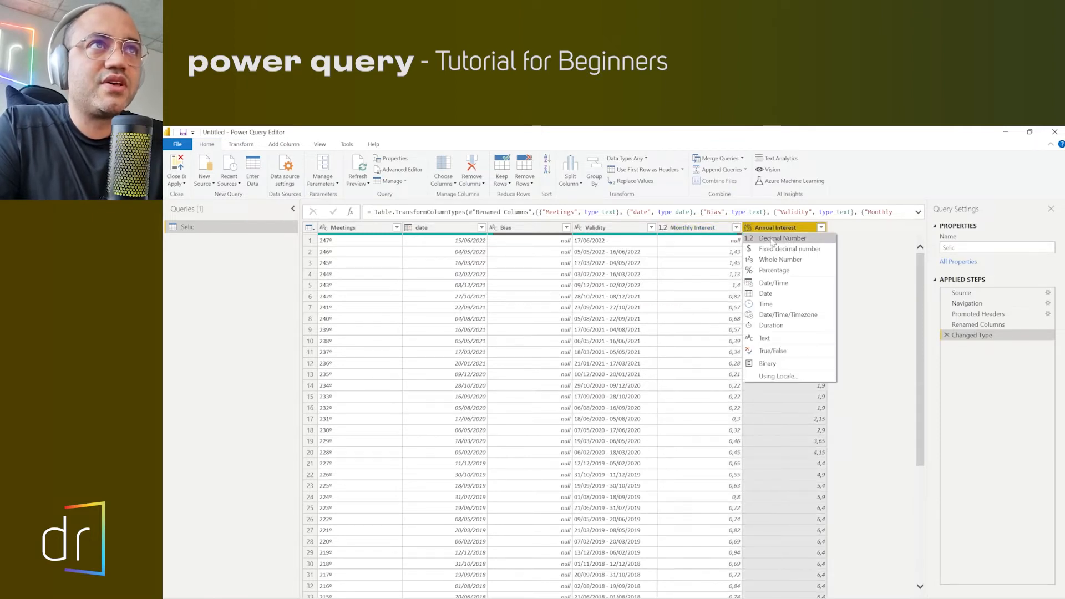
pyautogui.click(772, 239)
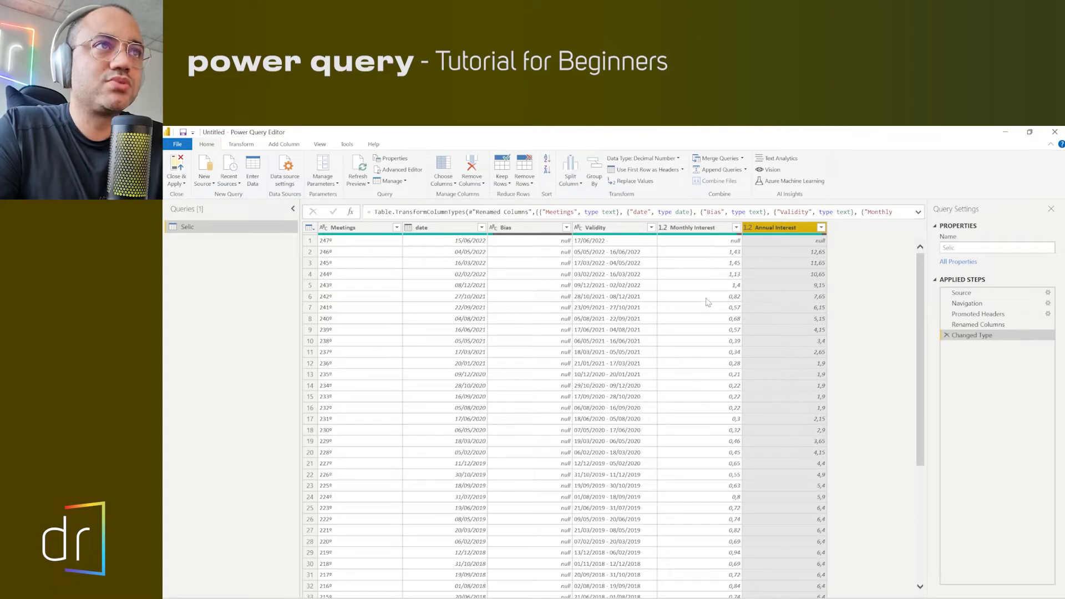
pyautogui.click(452, 228)
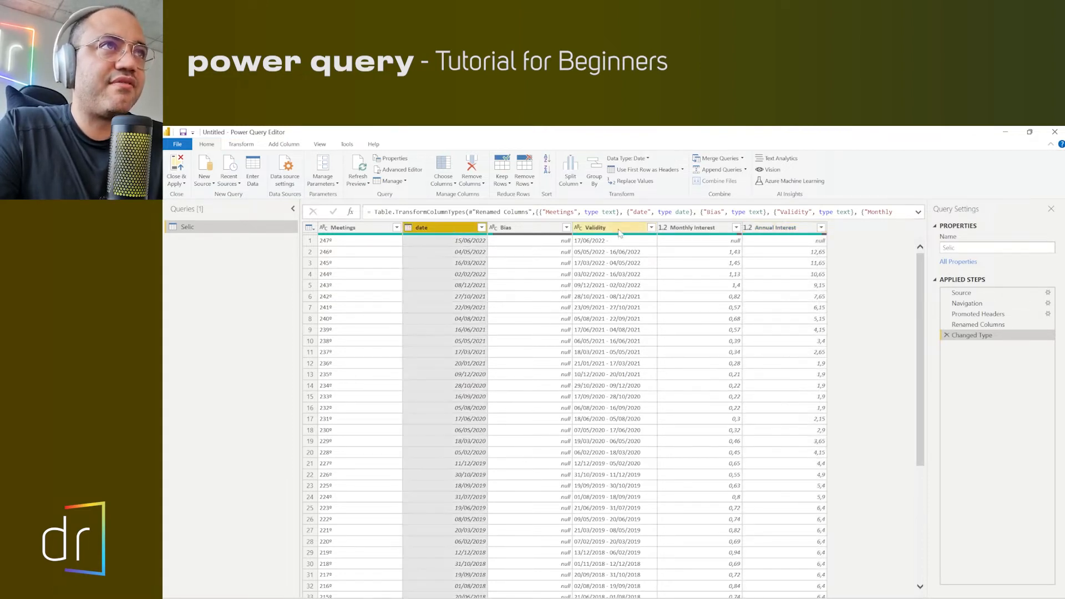
pyautogui.keyDown('ctrl'); pyautogui.click(610, 227); pyautogui.keyUp('ctrl')
pyautogui.keyDown('ctrl'); pyautogui.click(708, 231); pyautogui.keyUp('ctrl')
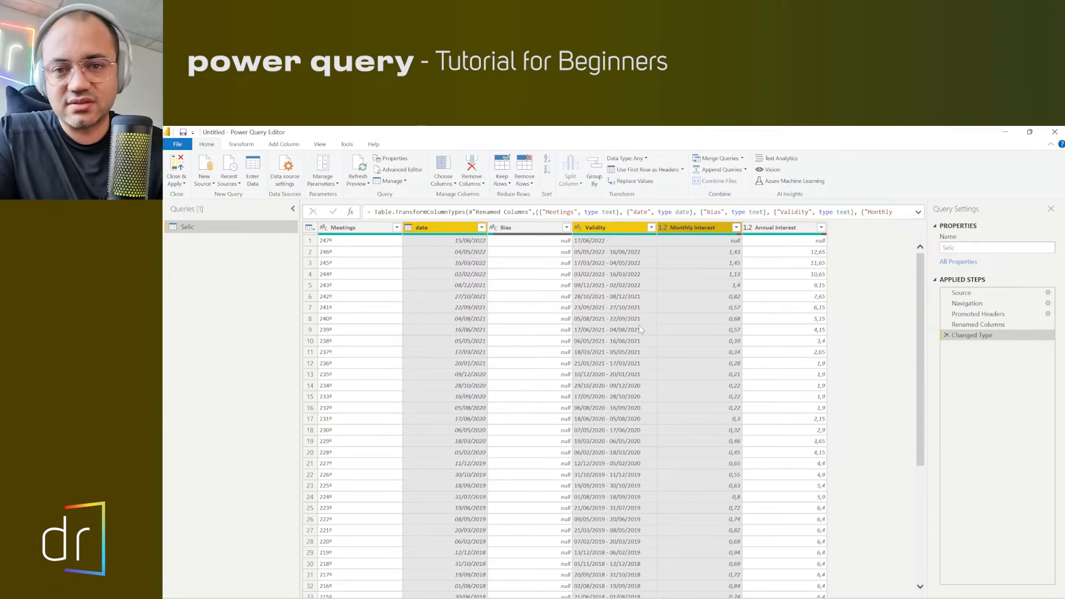
# Keep only the date, Validity and Monthly Interest columns by removing all other columns
pyautogui.click(433, 230)
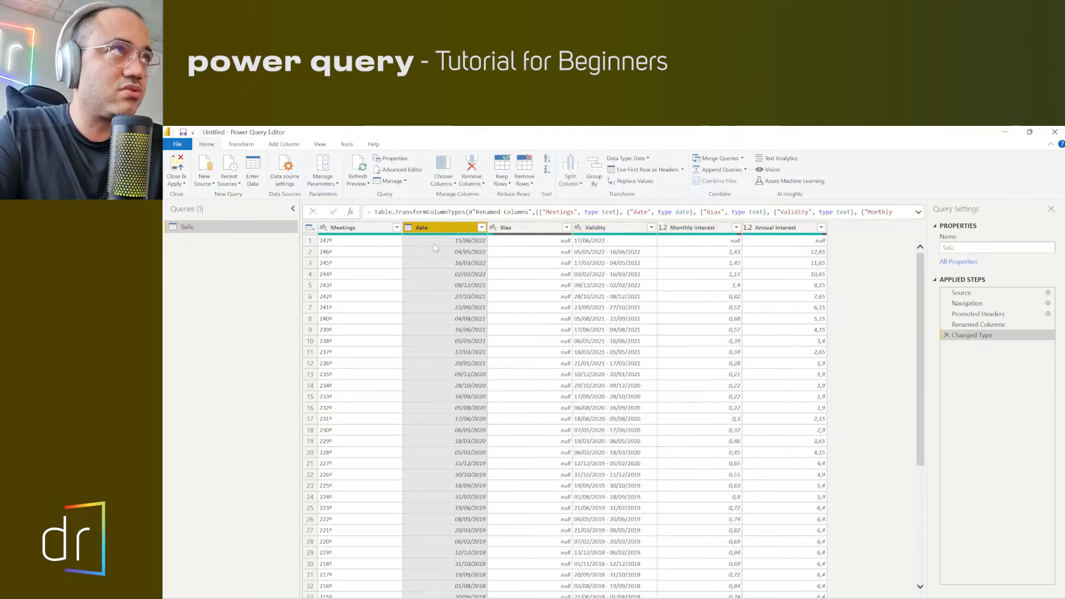
pyautogui.keyDown('ctrl'); pyautogui.click(608, 232); pyautogui.keyUp('ctrl')
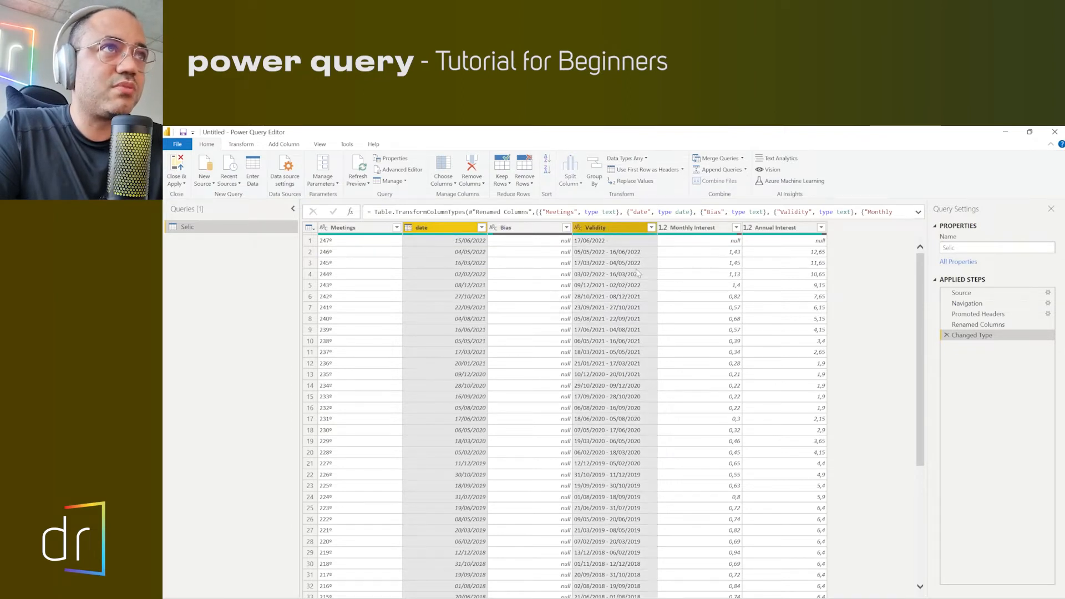
pyautogui.keyDown('ctrl'); pyautogui.click(690, 233); pyautogui.keyUp('ctrl')
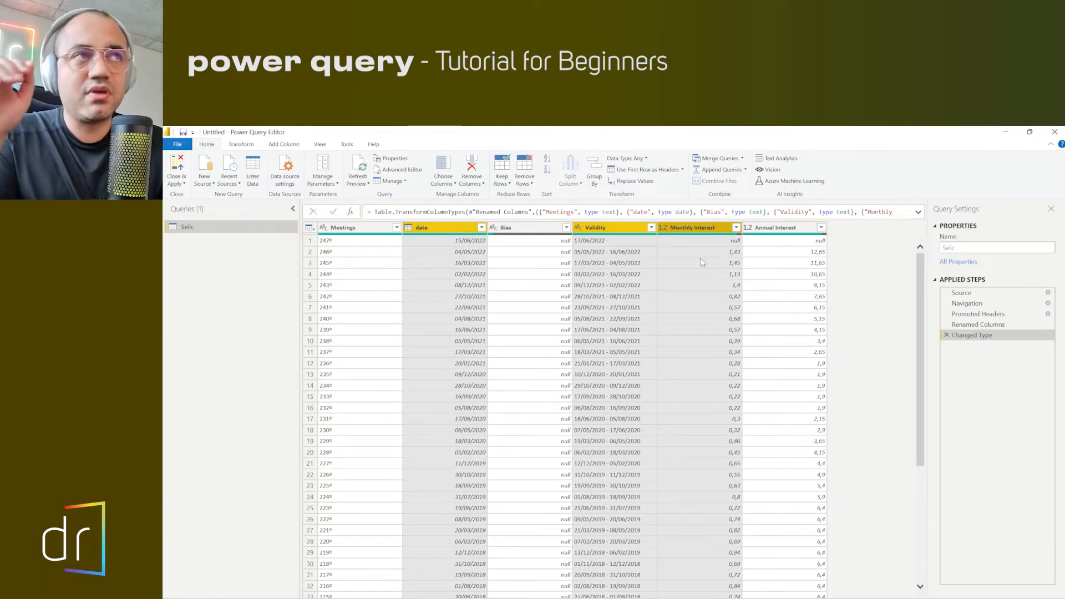
pyautogui.rightClick(628, 229)
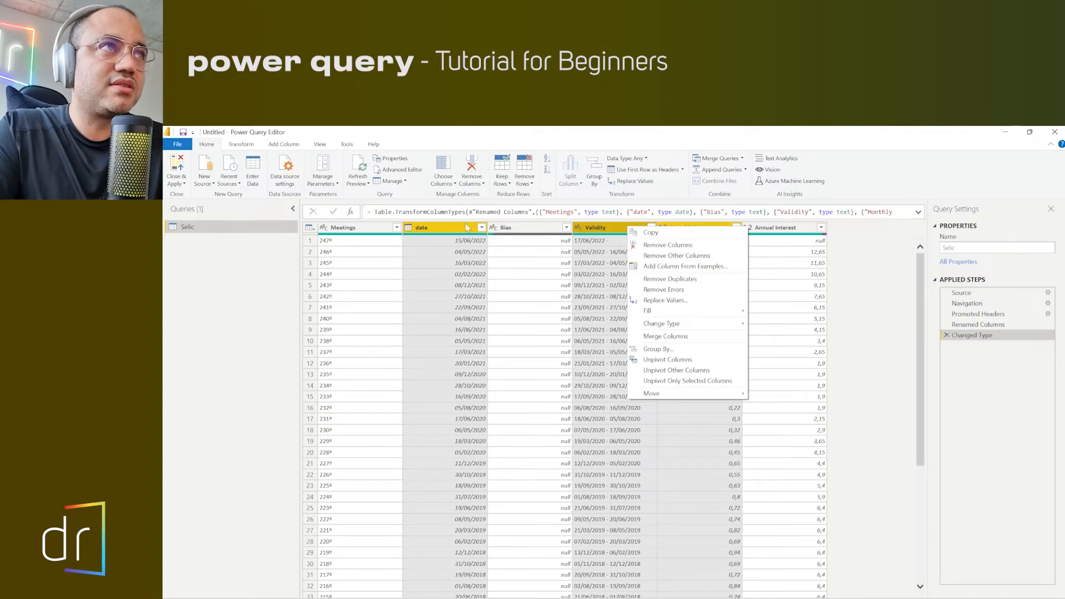
pyautogui.click(679, 256)
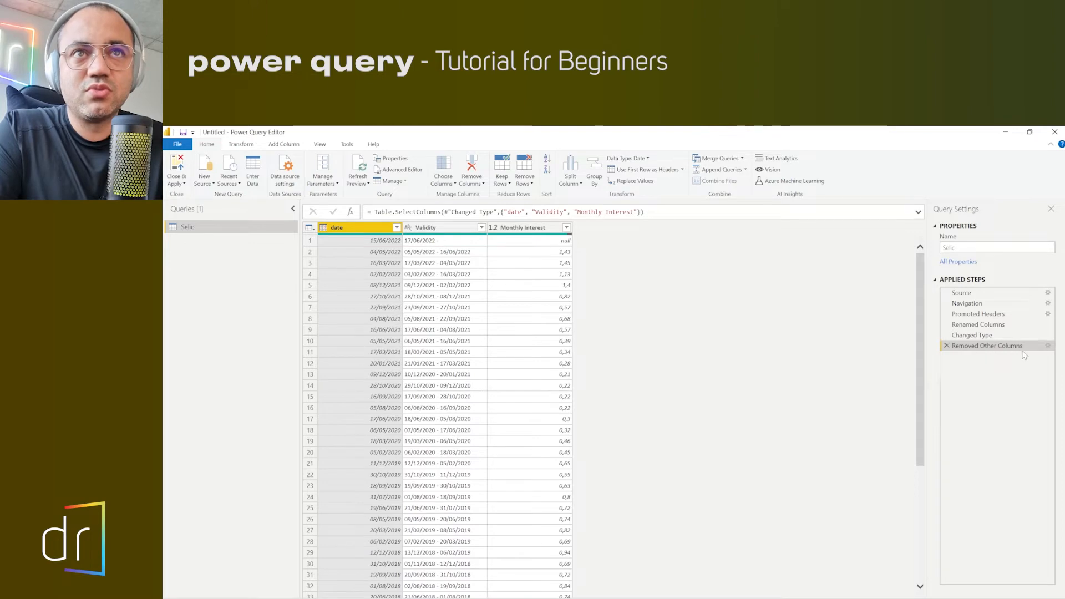
# Reopen the settings of the Removed Other Columns step, try including Meetings and Bias, and confirm with both excluded again
pyautogui.click(1048, 346)
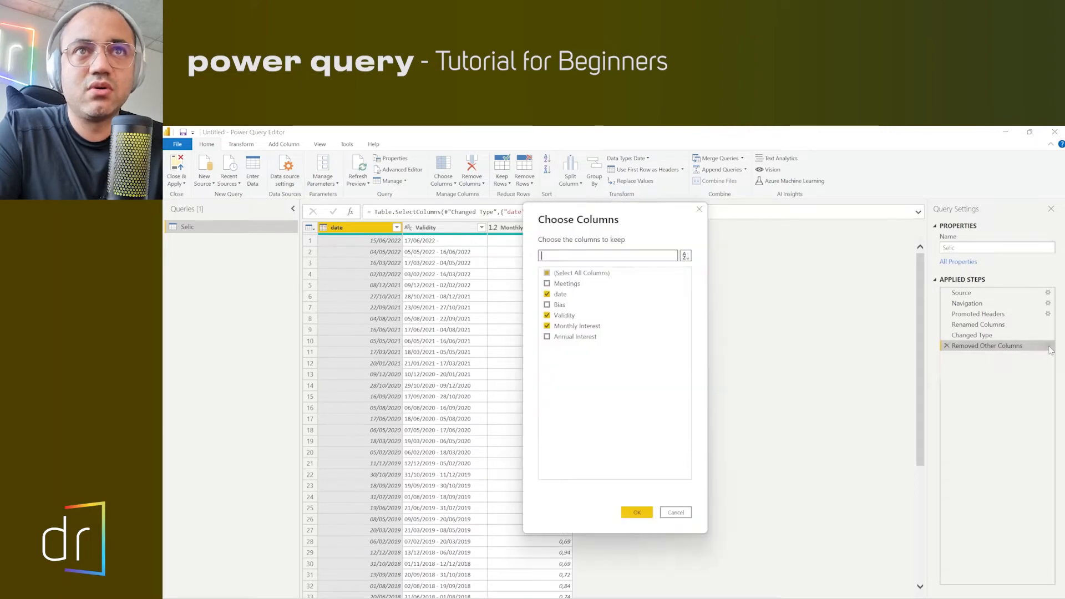
pyautogui.click(547, 284)
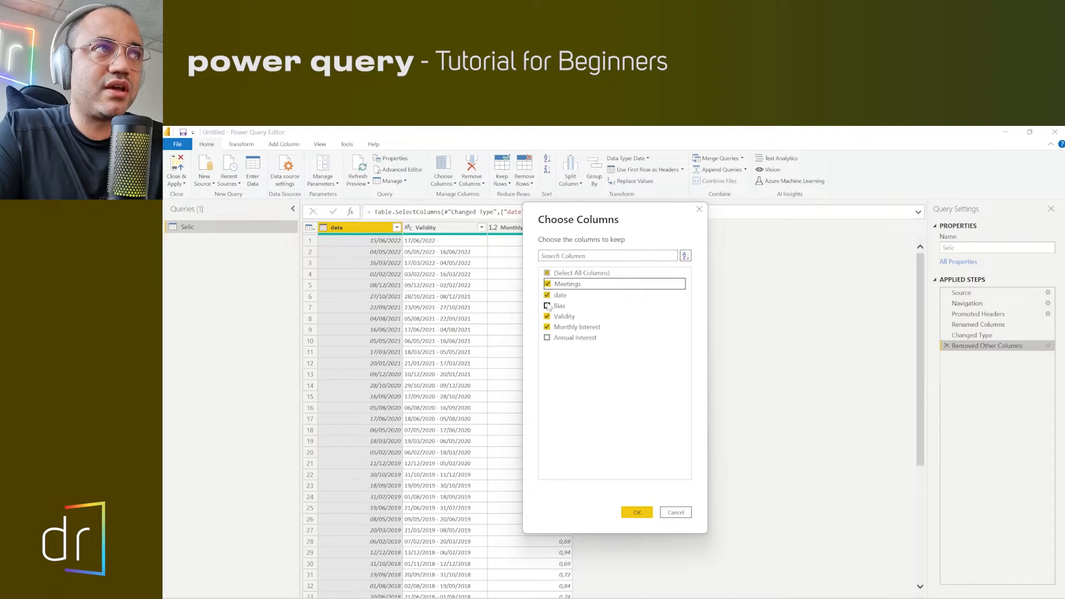
pyautogui.click(548, 305)
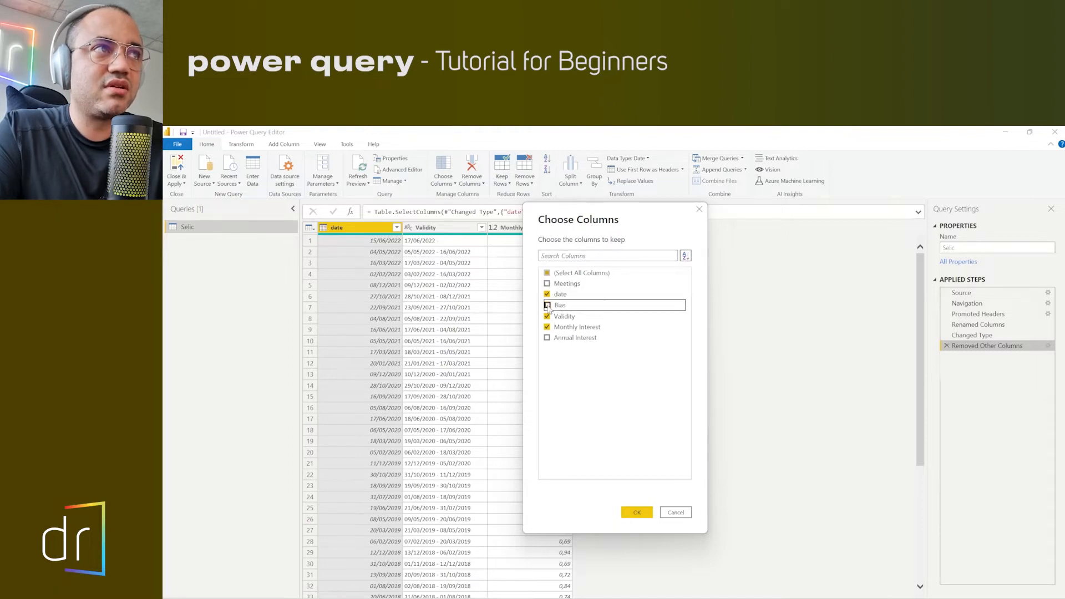
pyautogui.click(548, 284)
pyautogui.click(548, 283)
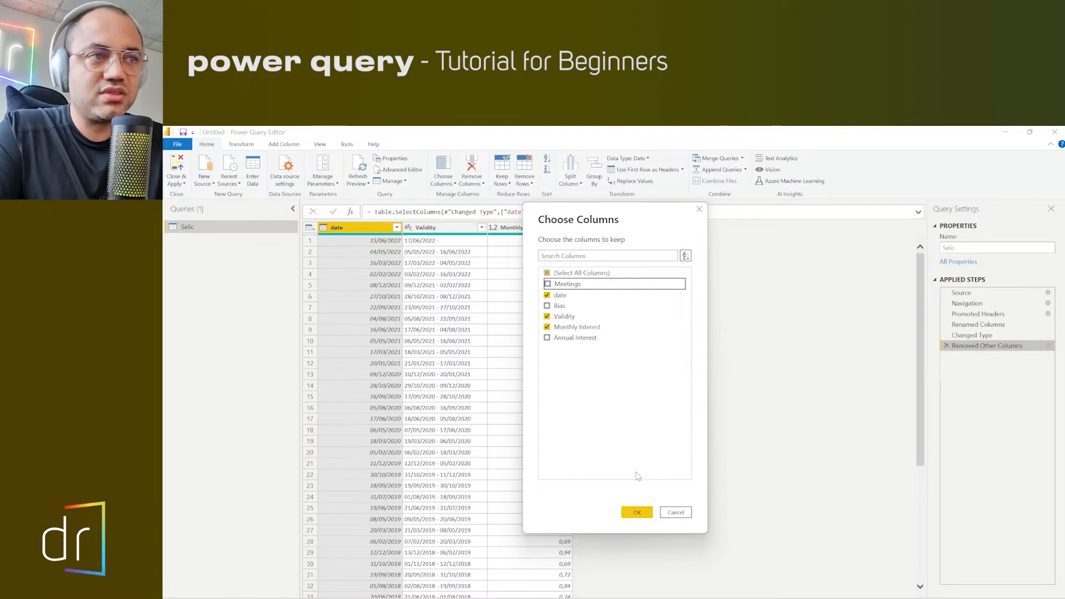
pyautogui.click(637, 512)
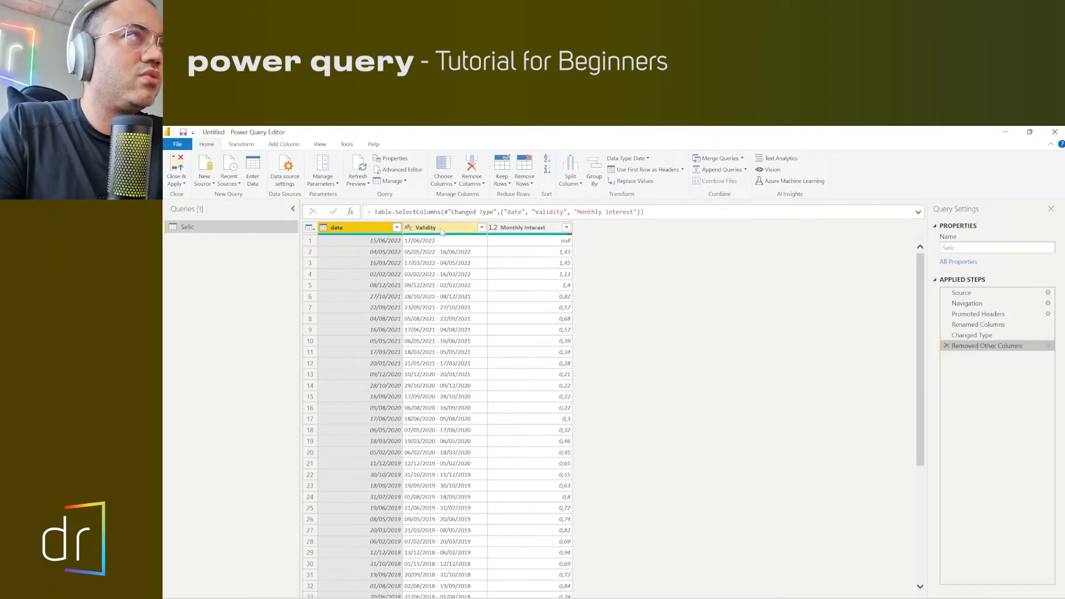
pyautogui.click(444, 229)
pyautogui.click(527, 228)
pyautogui.click(389, 233)
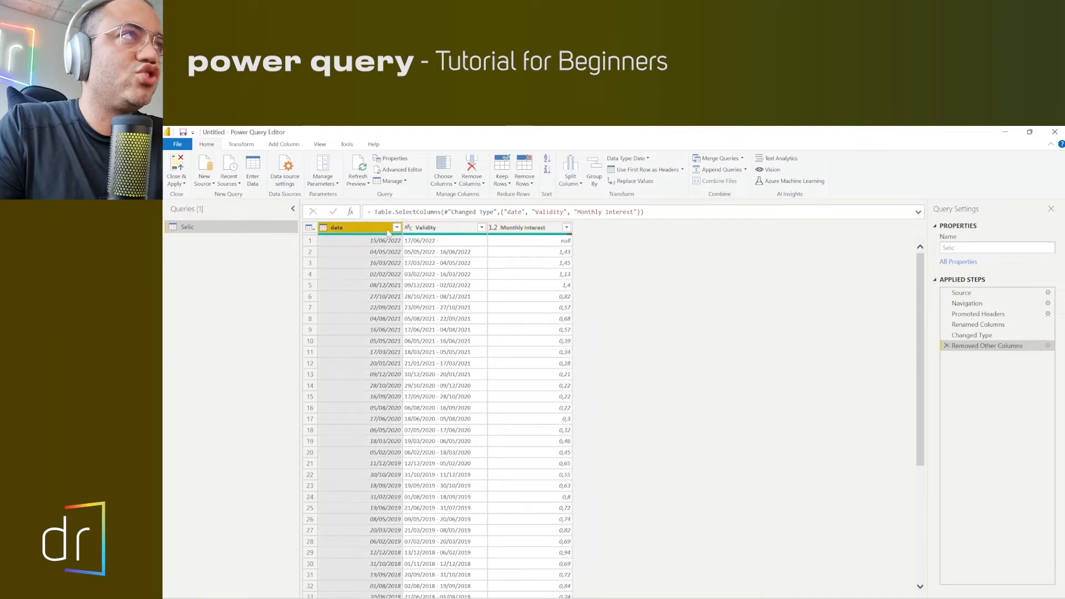
# Filter null values out of the Monthly Interest column, then reopen the Filtered Rows settings and confirm the condition
pyautogui.click(520, 229)
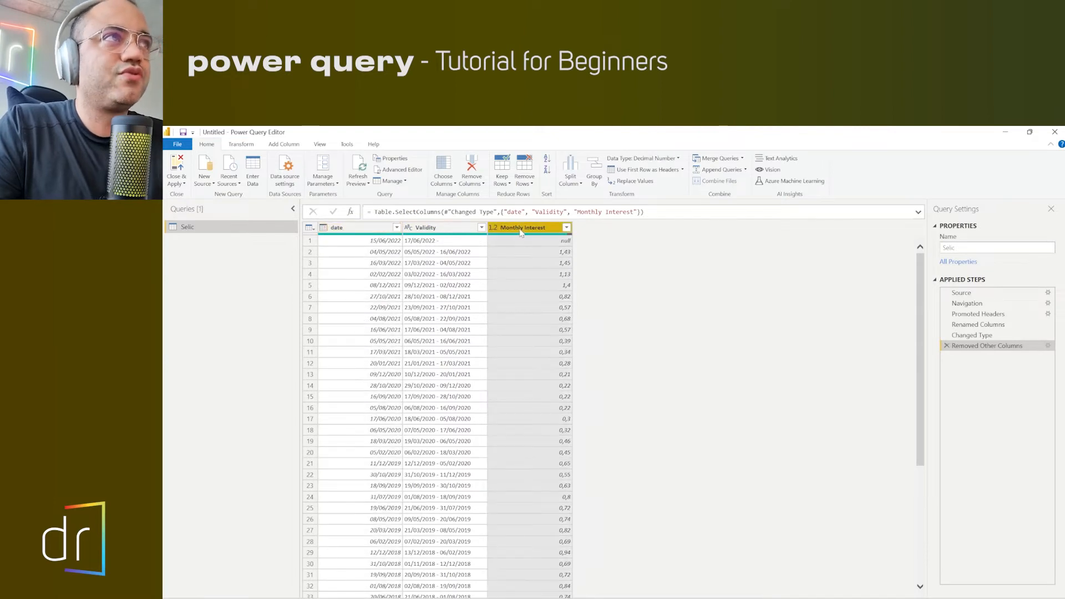
pyautogui.click(566, 228)
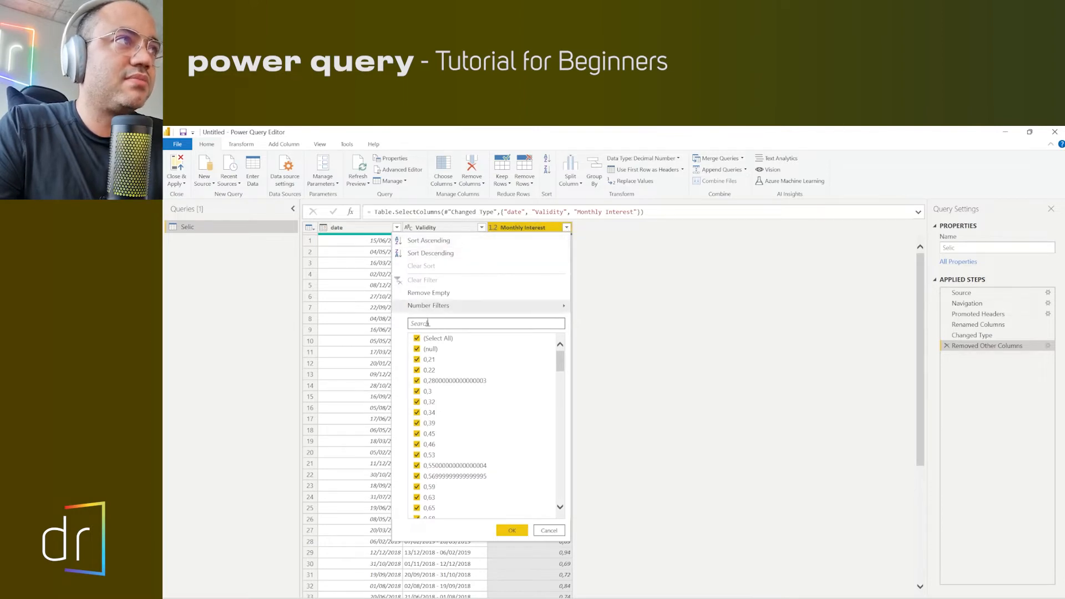
pyautogui.scroll(-4, 438, 455)
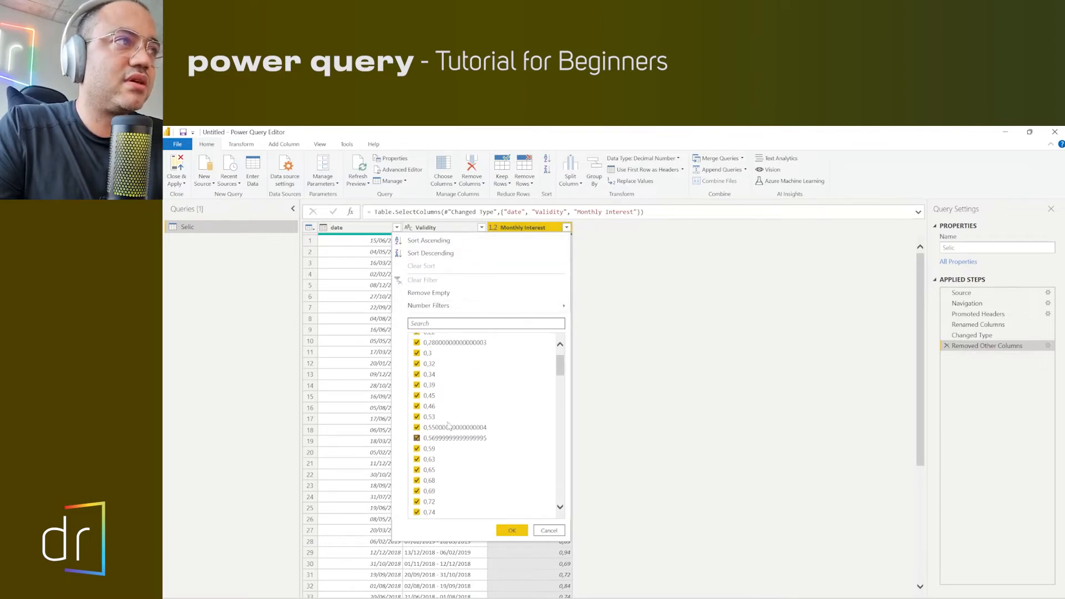
pyautogui.scroll(-5, 442, 437)
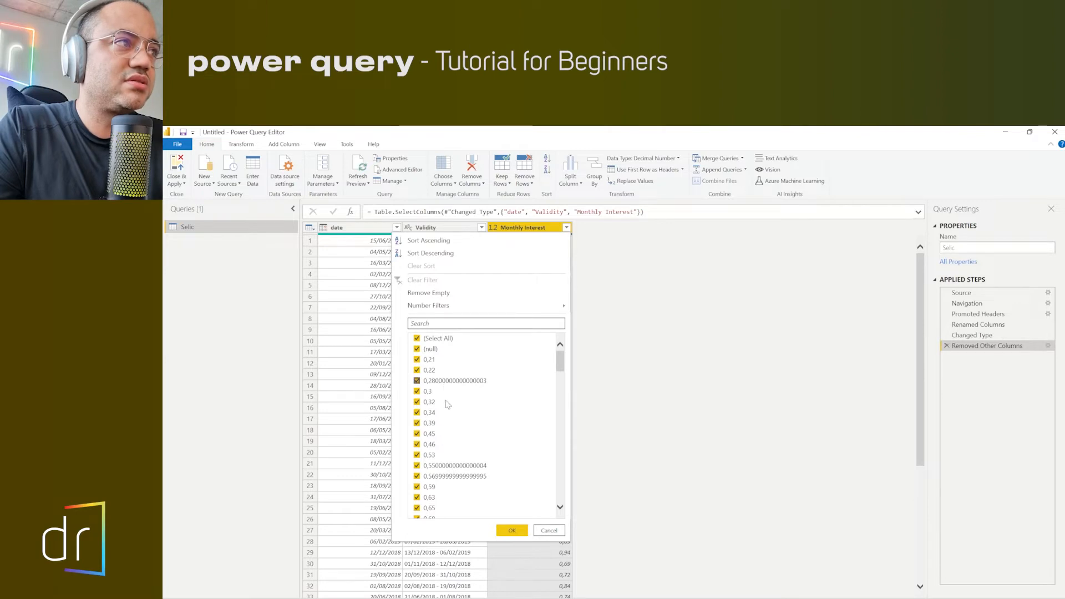
pyautogui.scroll(9, 453, 411)
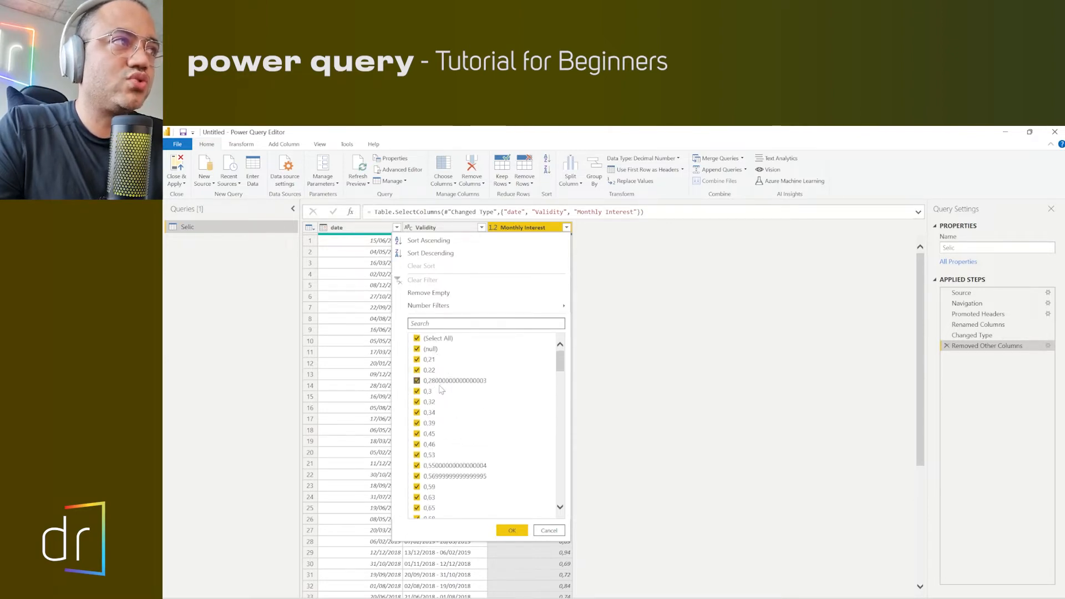
pyautogui.scroll(-1, 438, 396)
pyautogui.scroll(1, 439, 395)
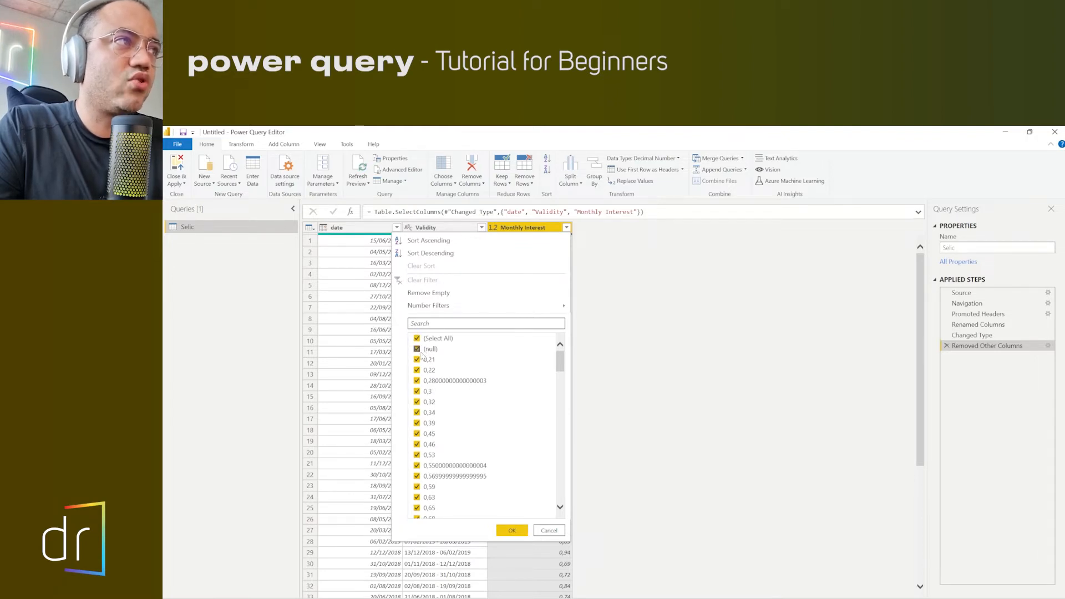
pyautogui.click(419, 350)
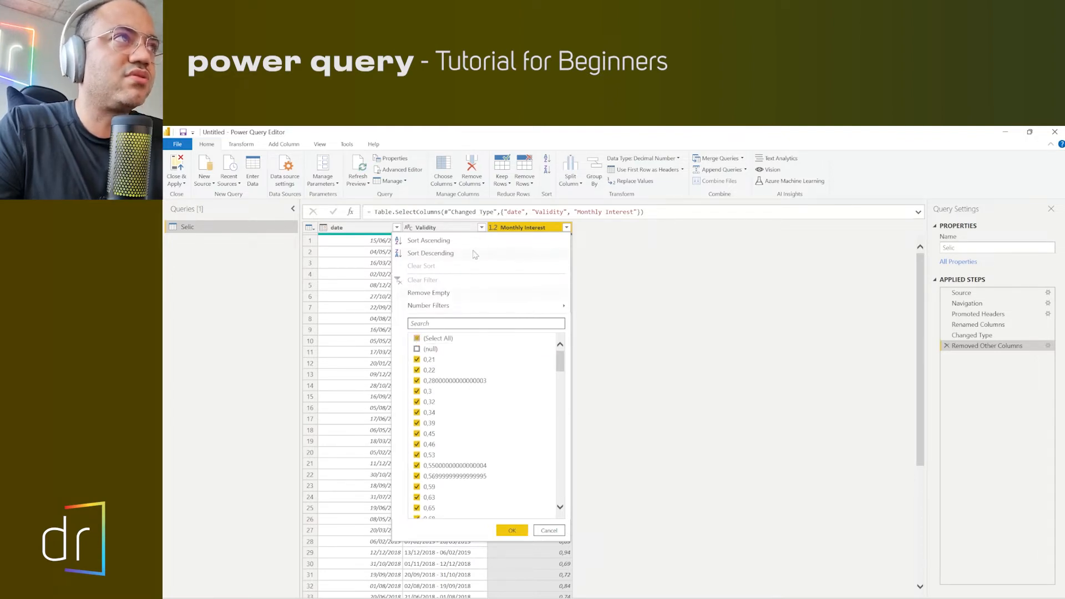
pyautogui.click(417, 350)
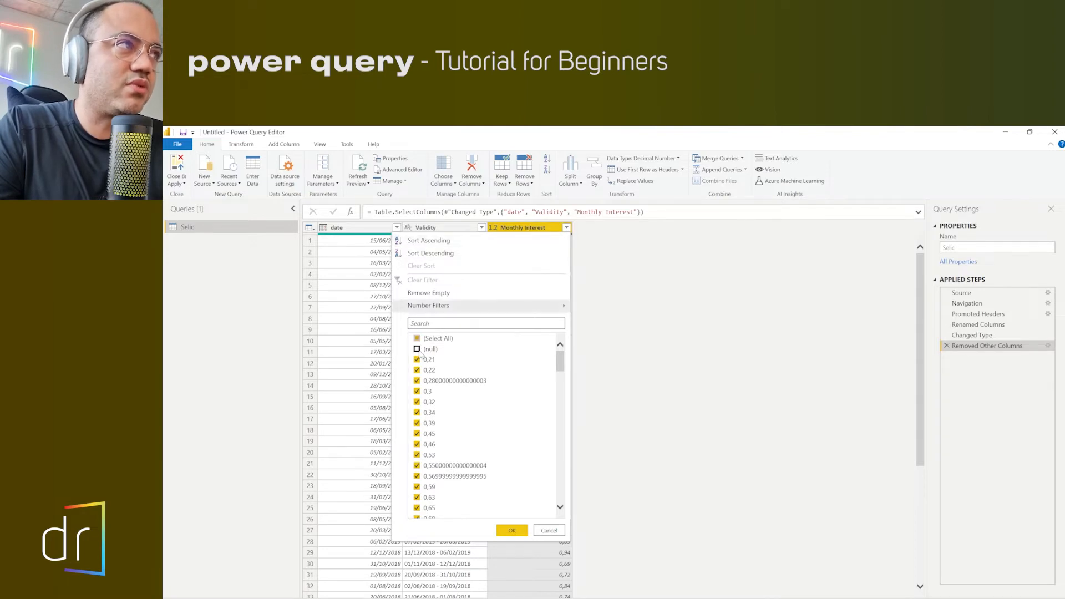
pyautogui.click(418, 351)
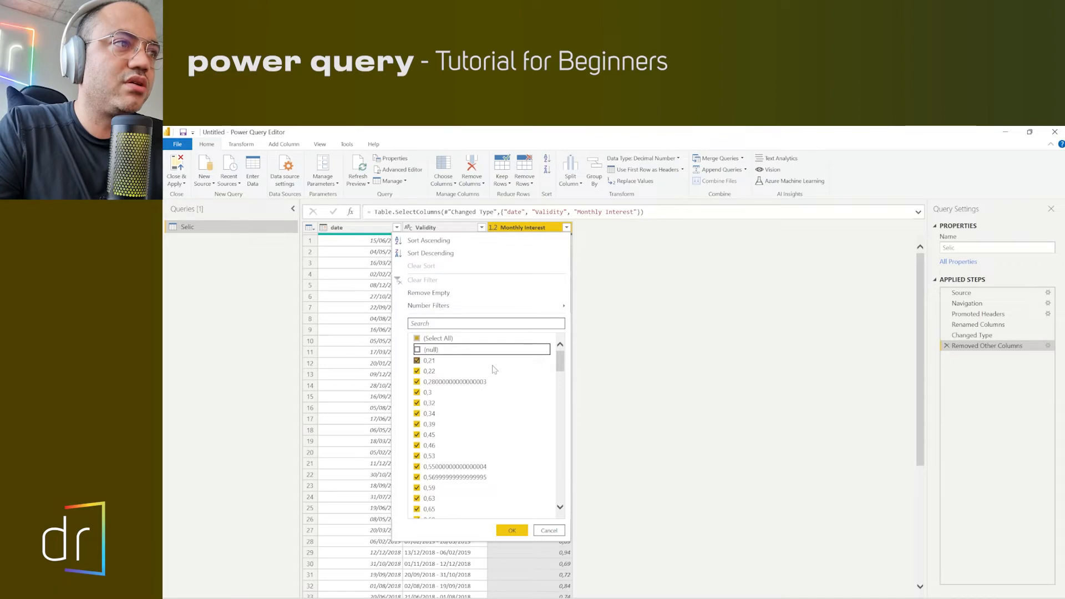
pyautogui.click(519, 531)
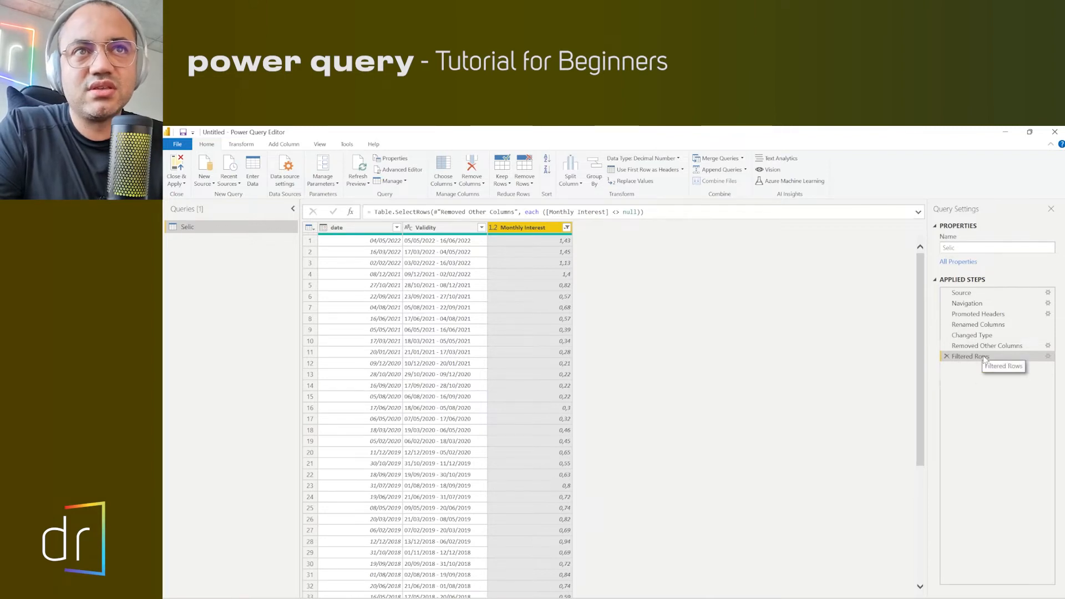
pyautogui.click(1047, 356)
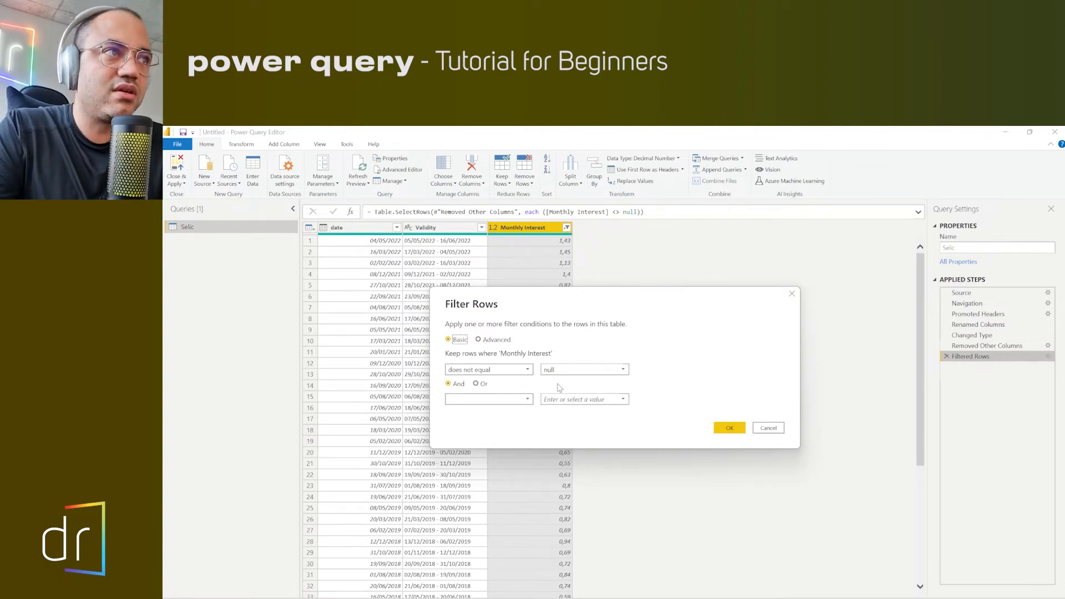
pyautogui.click(716, 427)
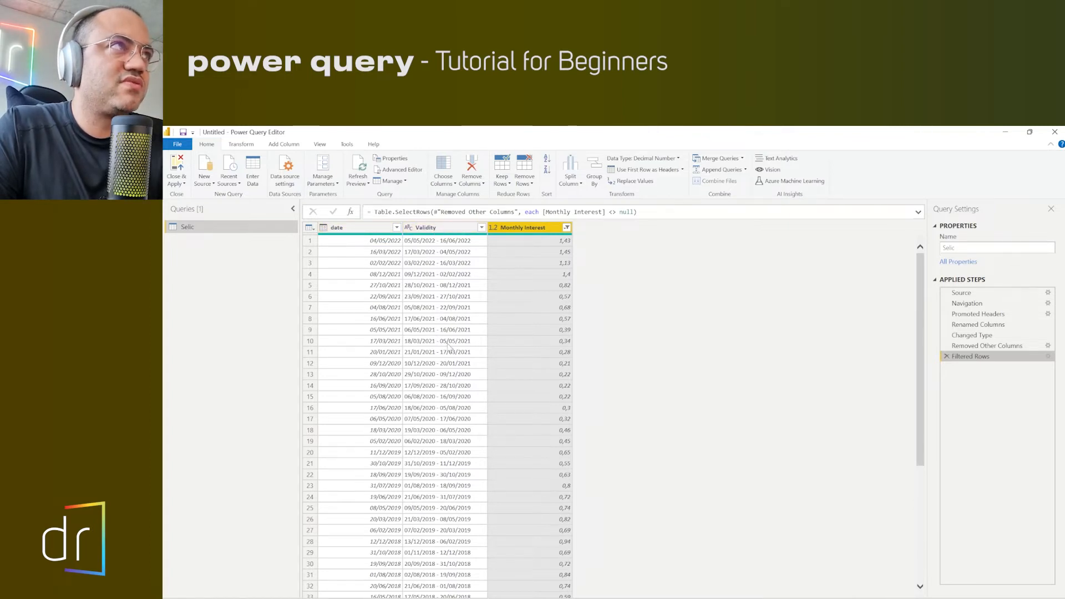
# Start splitting the Validity column by delimiter, with a hyphen as the custom delimiter
pyautogui.click(419, 242)
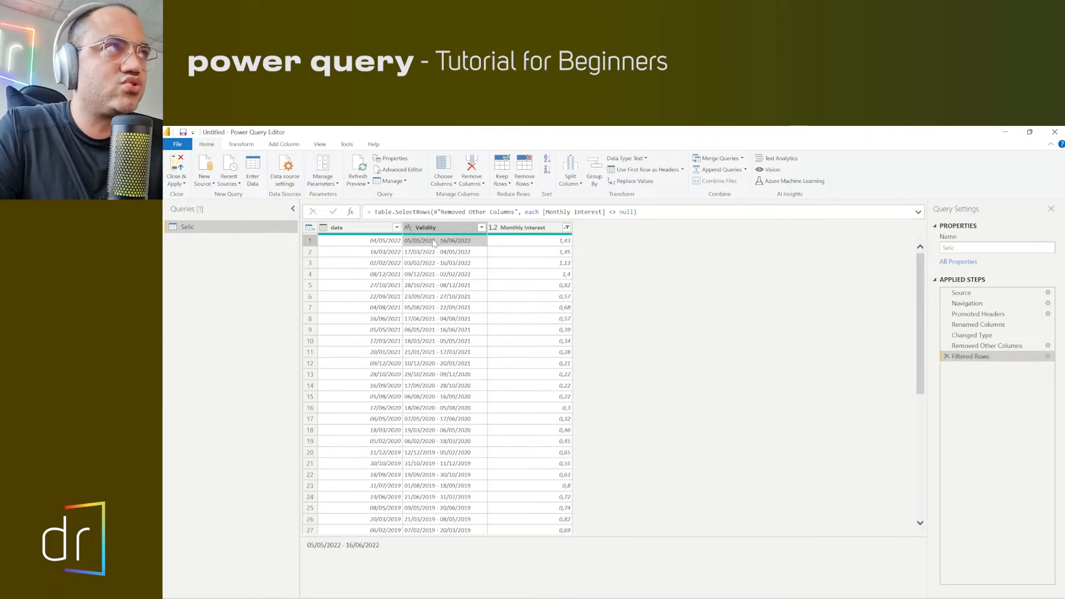
pyautogui.click(435, 228)
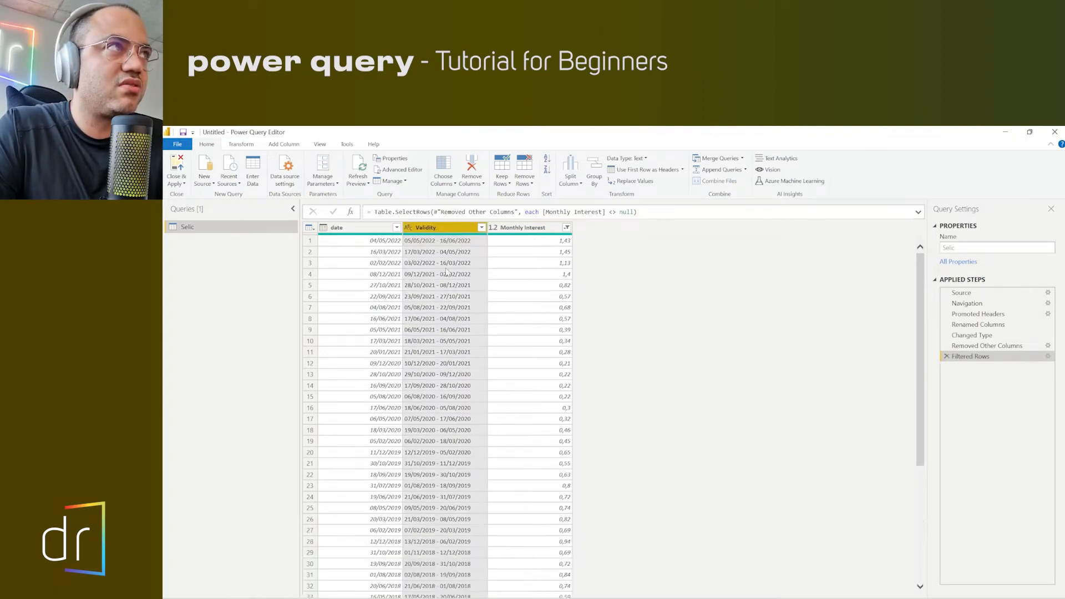
pyautogui.rightClick(446, 230)
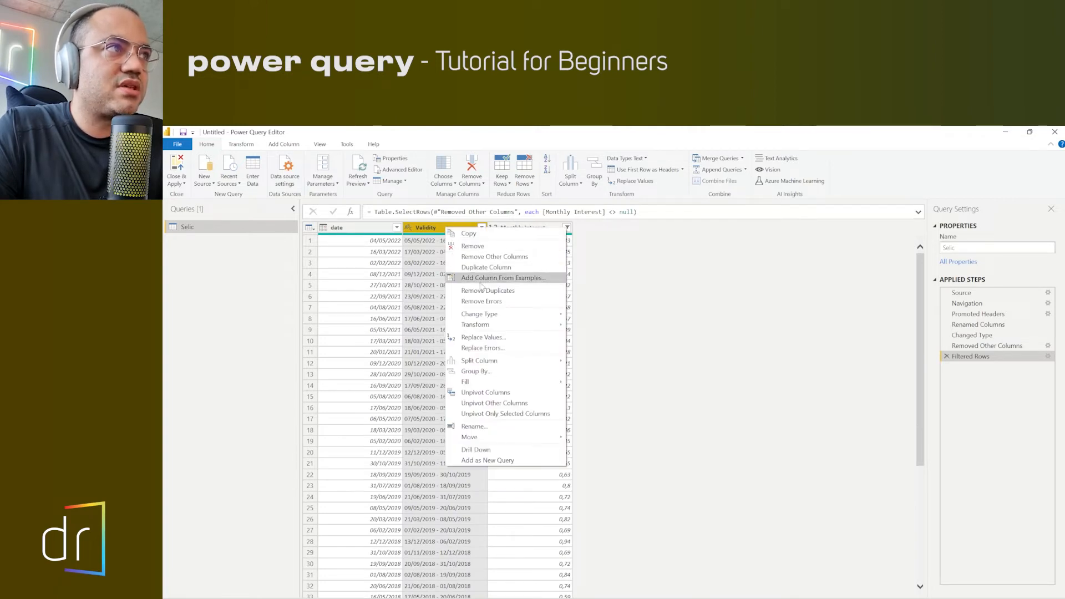
pyautogui.moveTo(472, 362)
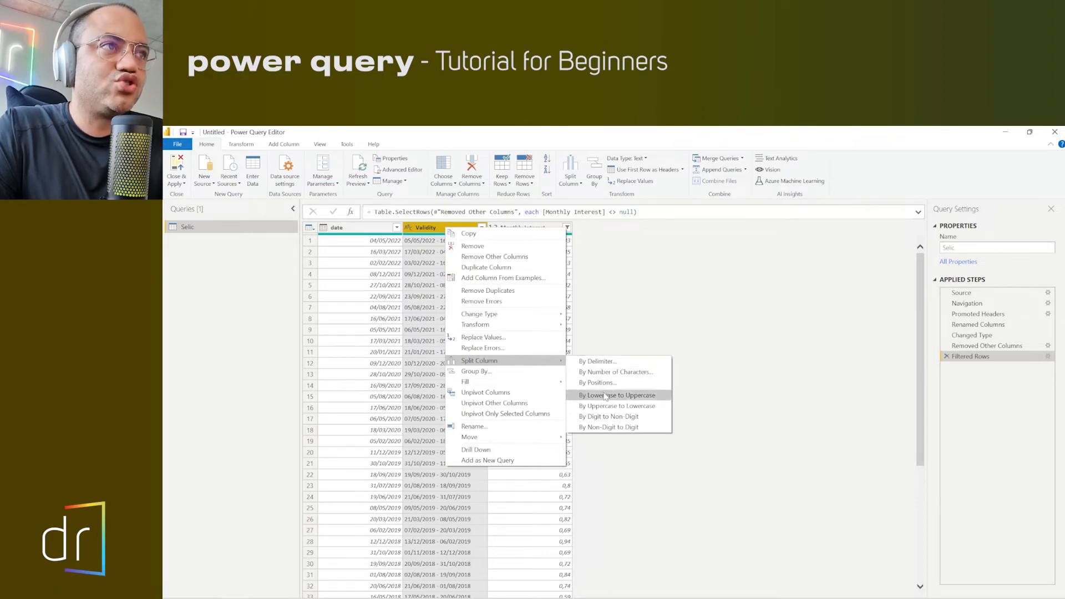
pyautogui.click(598, 362)
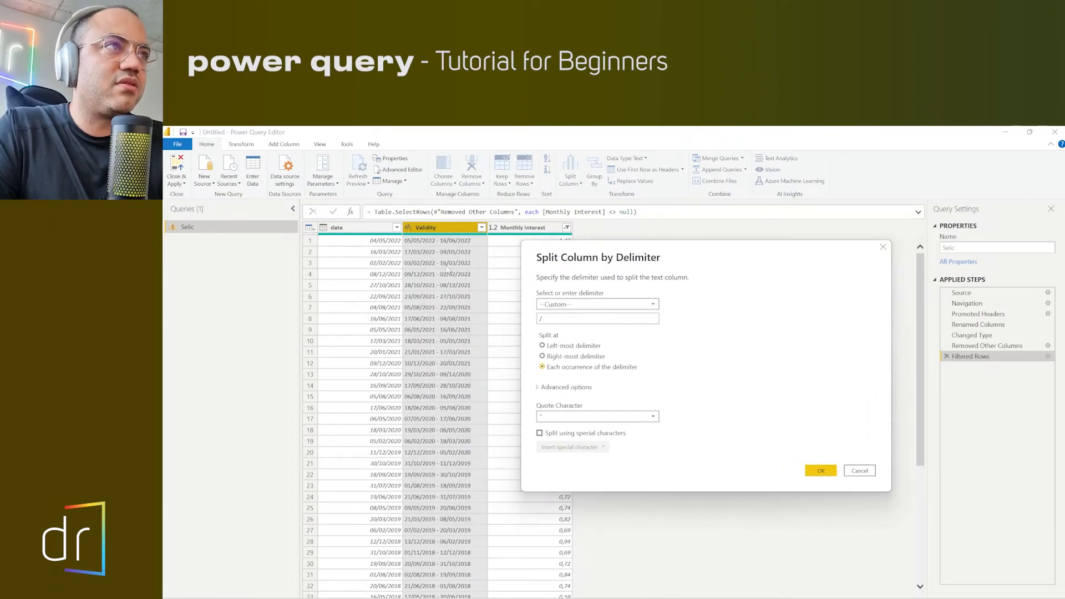
pyautogui.moveTo(575, 322); pyautogui.dragTo(536, 320)
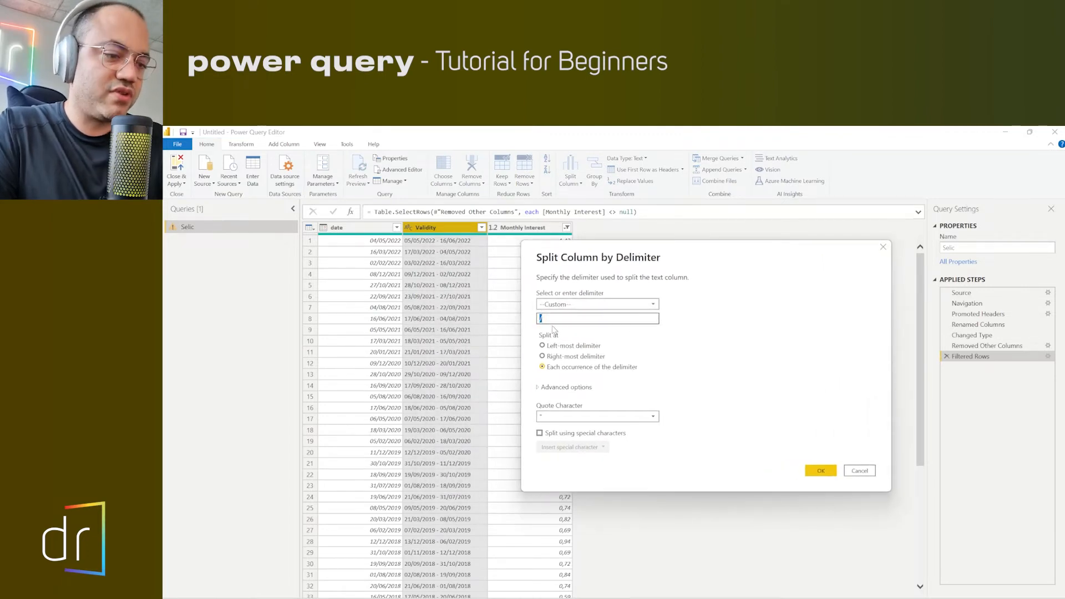
pyautogui.write('-')
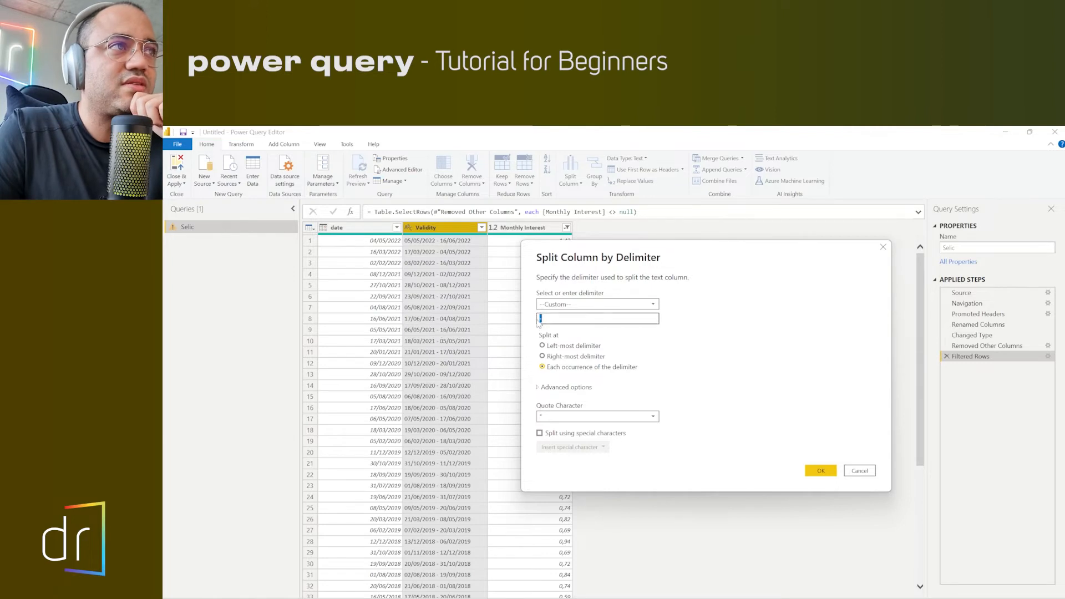
# Try the left-most and right-most options, then apply the Validity split at each occurrence of the delimiter
pyautogui.click(552, 346)
pyautogui.click(561, 368)
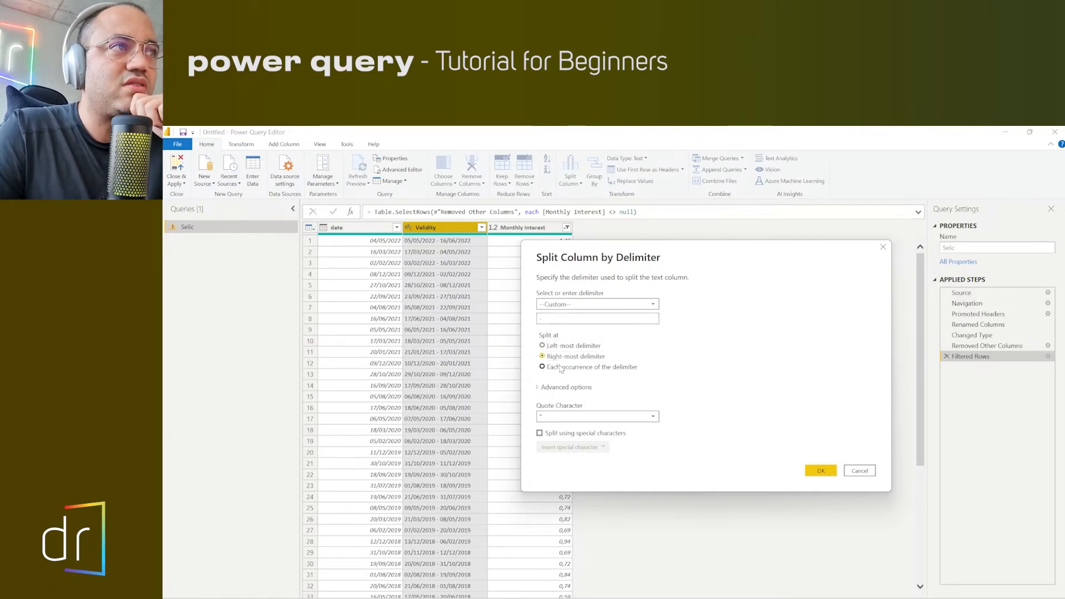
pyautogui.click(562, 356)
pyautogui.click(563, 368)
pyautogui.click(562, 355)
pyautogui.click(561, 347)
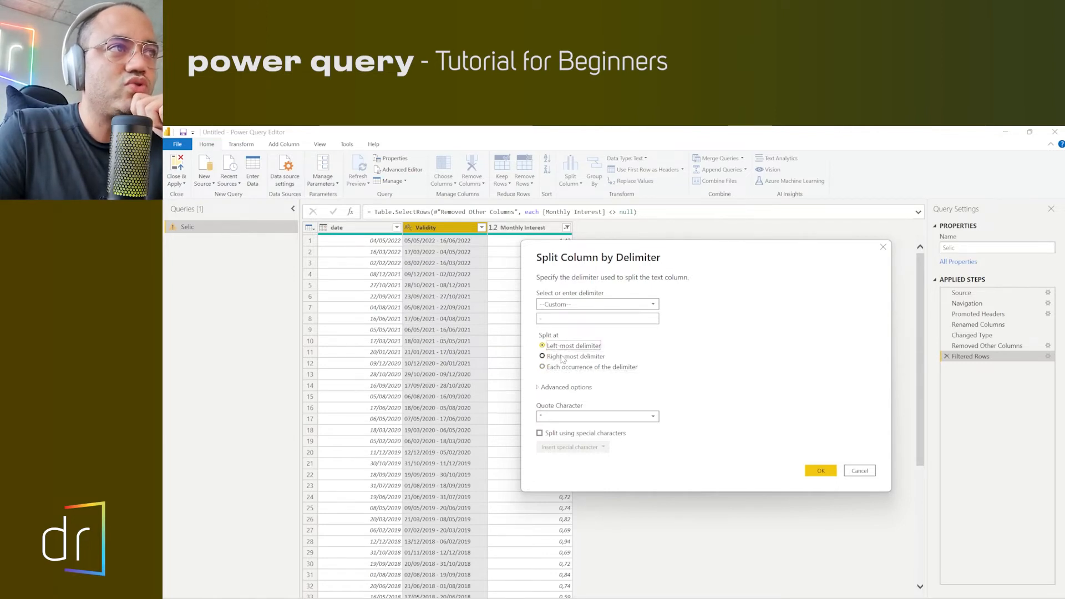
pyautogui.click(561, 356)
pyautogui.click(562, 366)
pyautogui.click(560, 347)
pyautogui.click(560, 358)
pyautogui.click(561, 367)
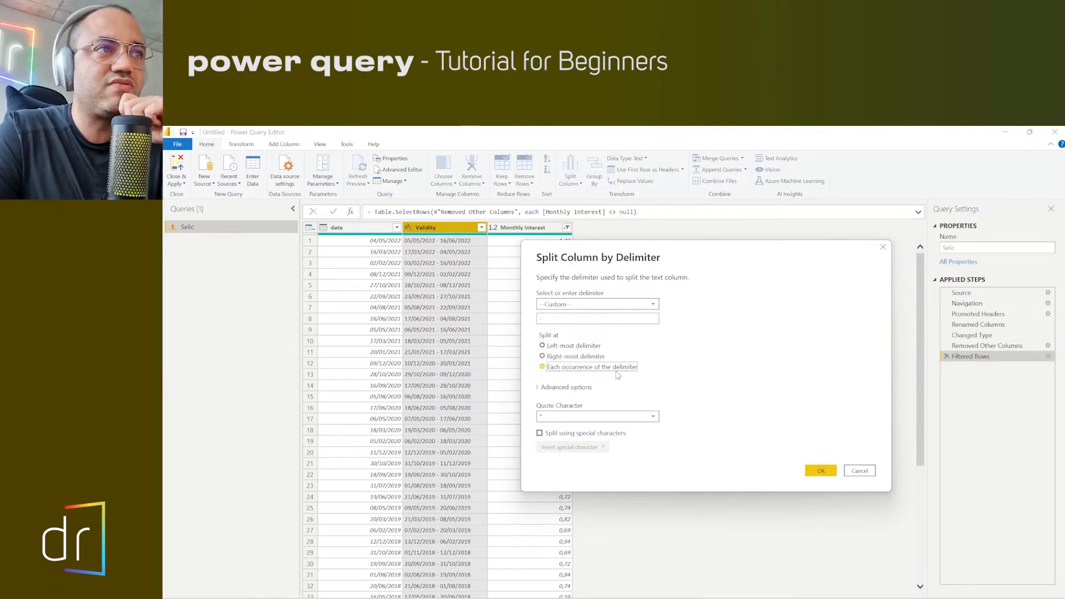
pyautogui.click(821, 471)
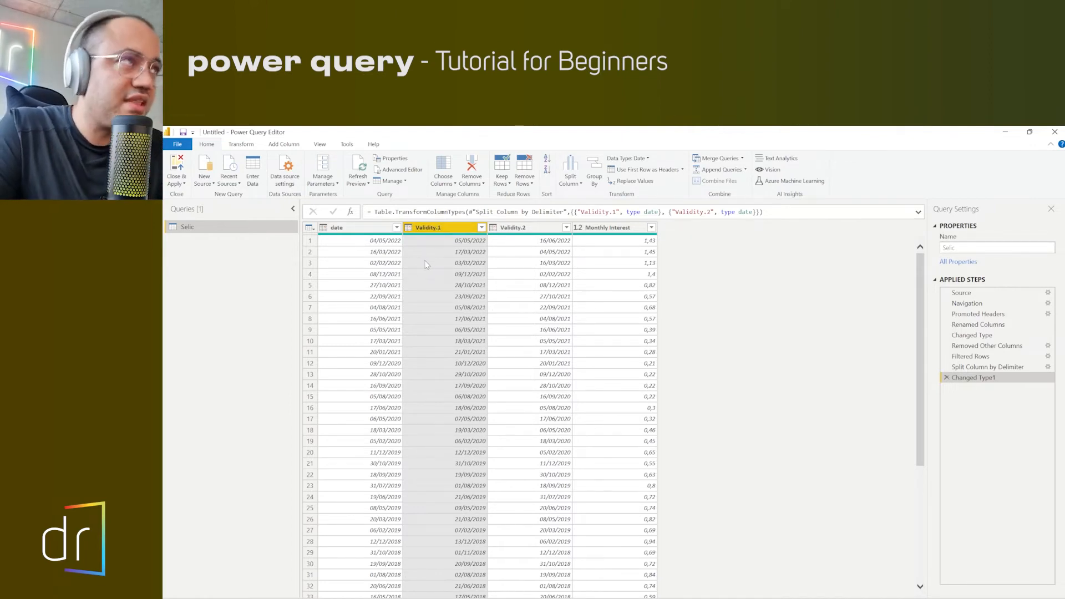
# Rename the two split columns Validity.1 and Validity.2 as "Validity - Begin" and "Validity - End"
pyautogui.doubleClick(443, 229)
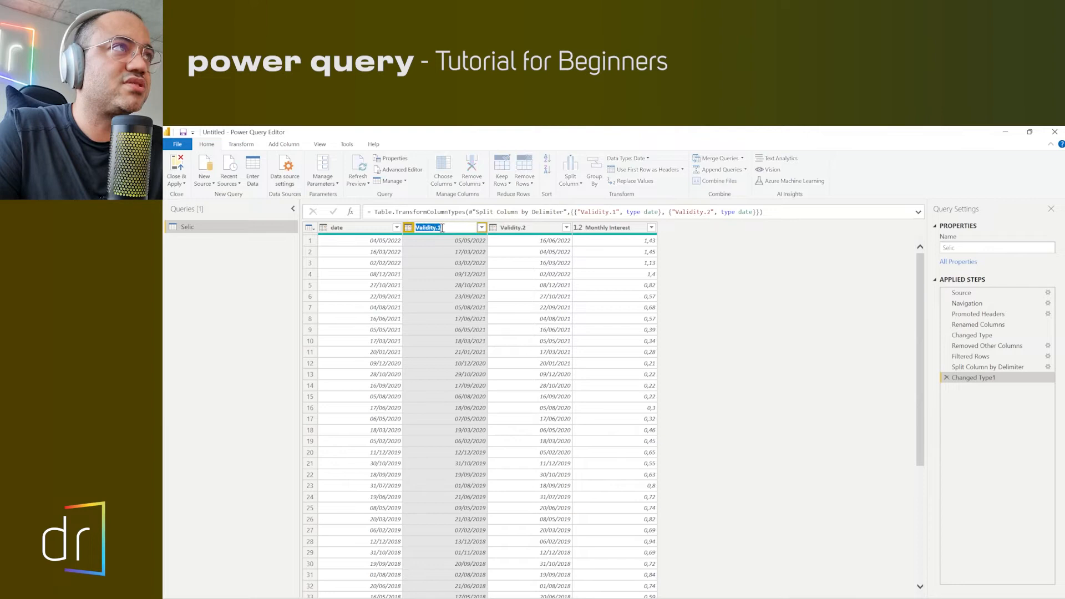
pyautogui.click(450, 226)
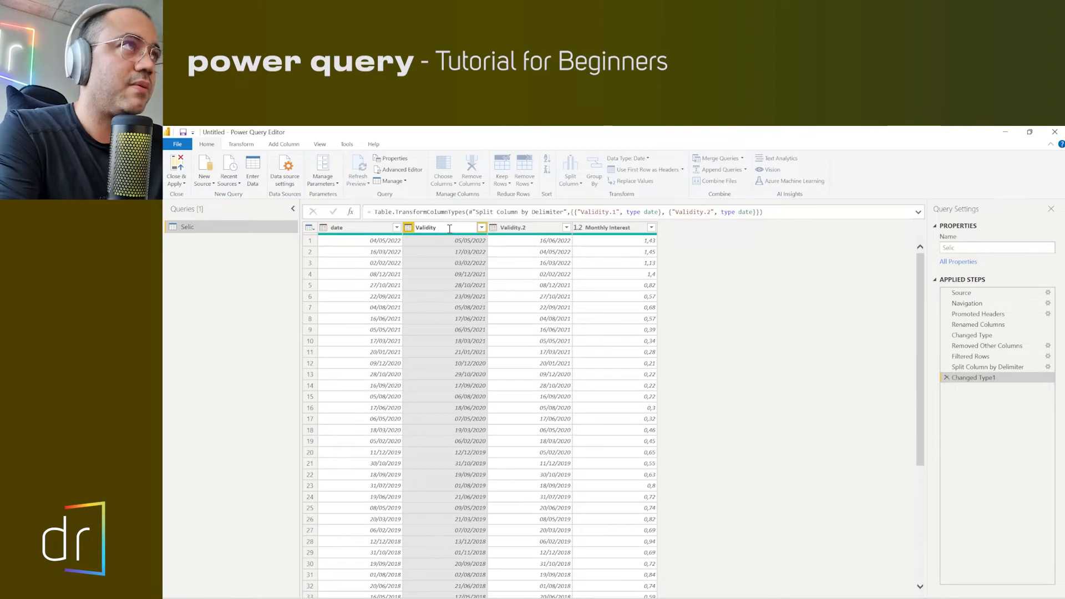
pyautogui.write('- Begin')
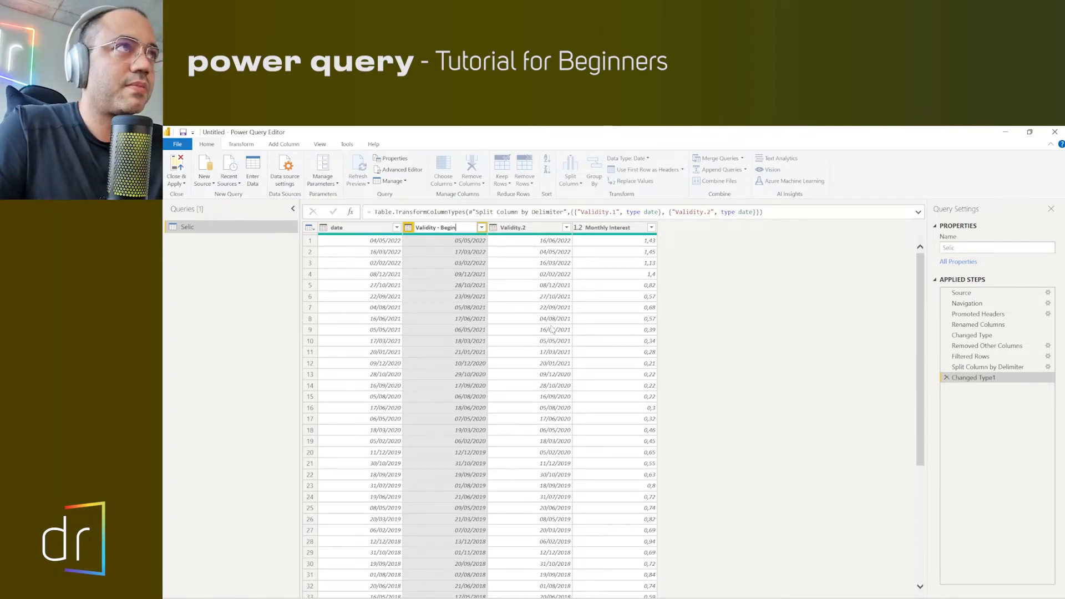
pyautogui.press('Return')
pyautogui.click(530, 228)
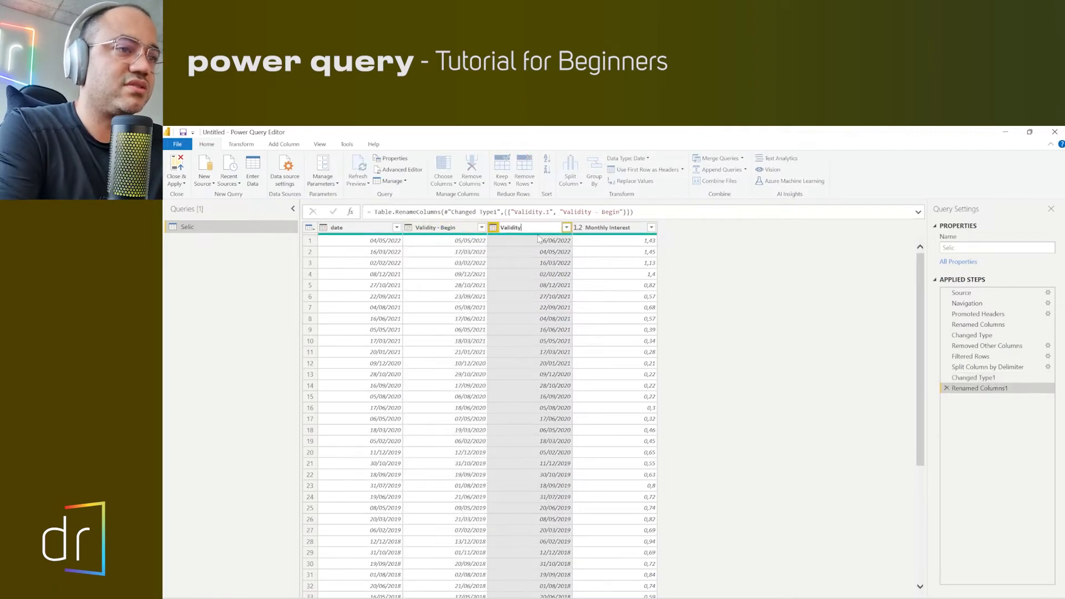
pyautogui.write('nd')
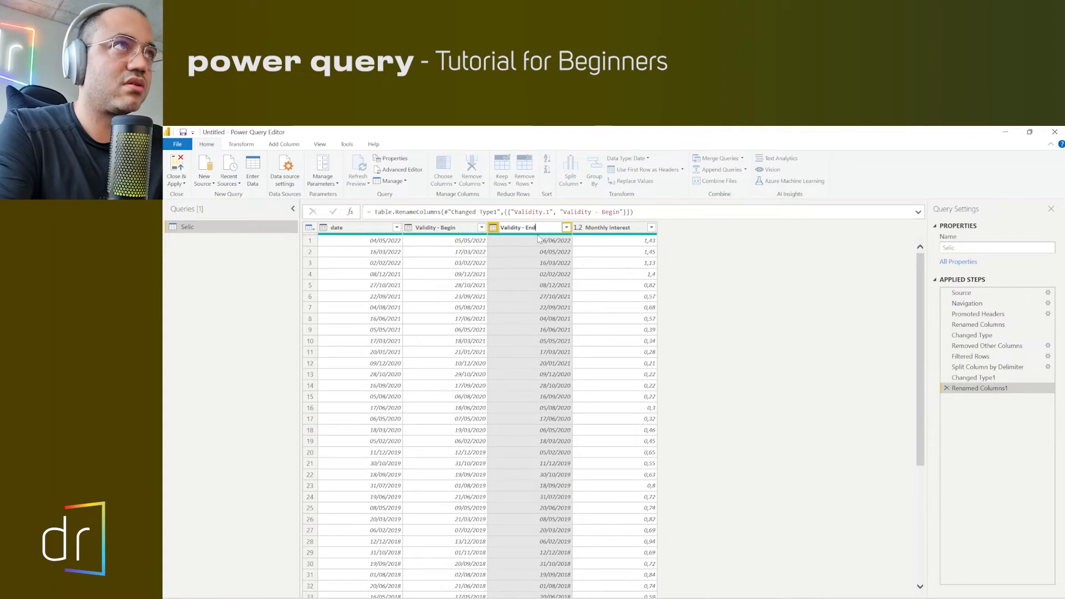
pyautogui.press('Return')
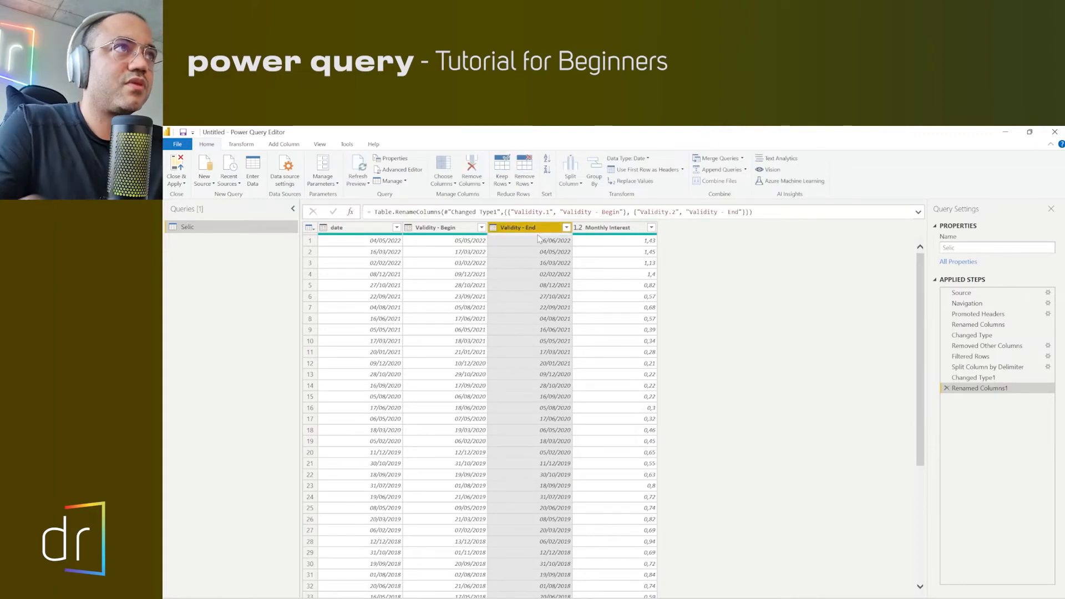
pyautogui.click(444, 234)
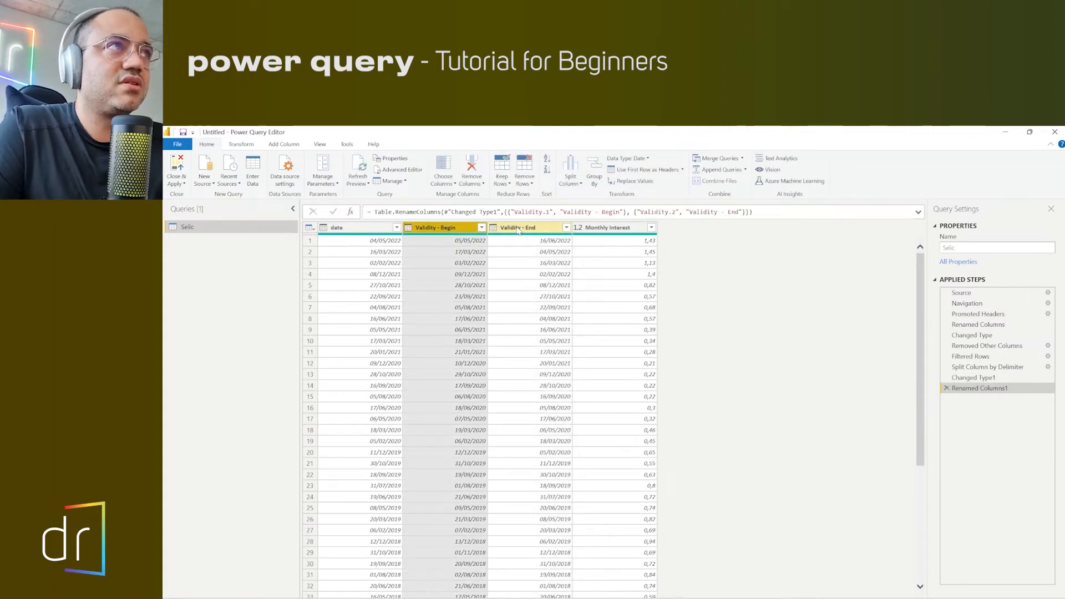
pyautogui.click(518, 231)
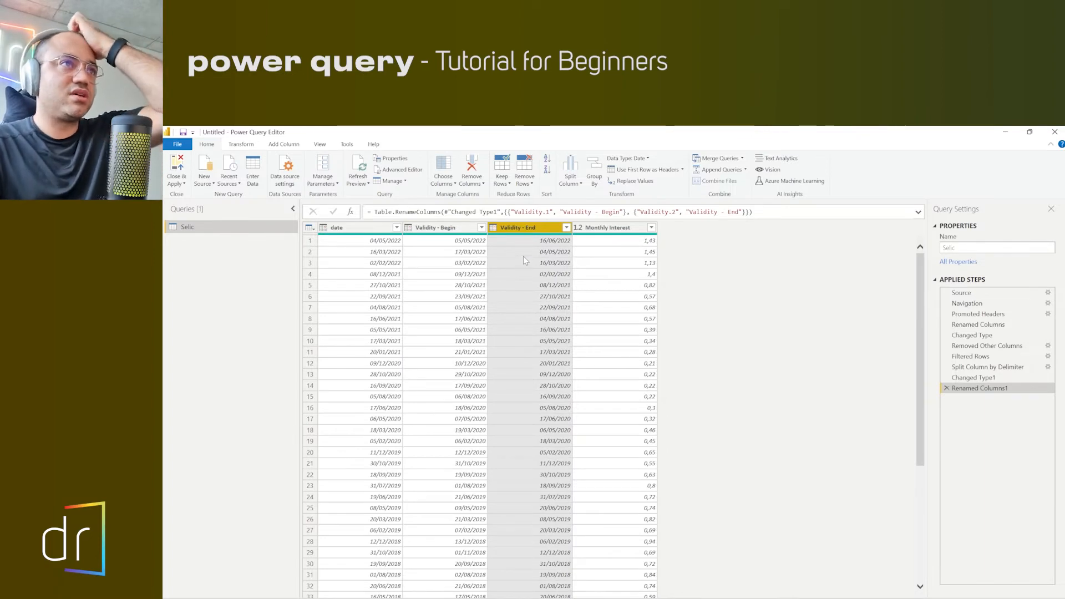
pyautogui.click(598, 233)
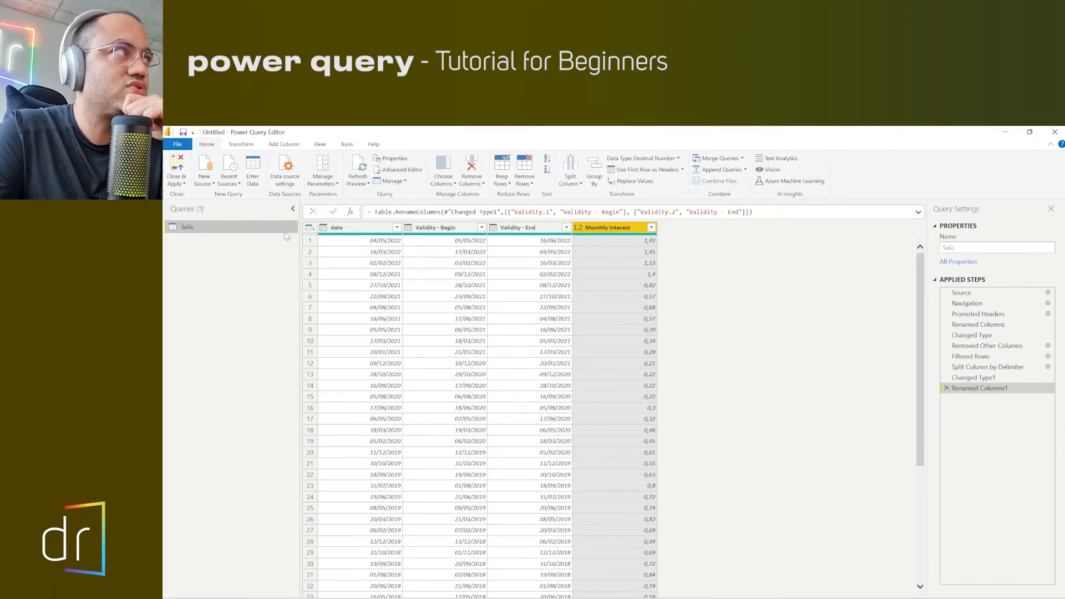
# Duplicate the Selic query with all its applied steps, and return to the original query
pyautogui.rightClick(204, 229)
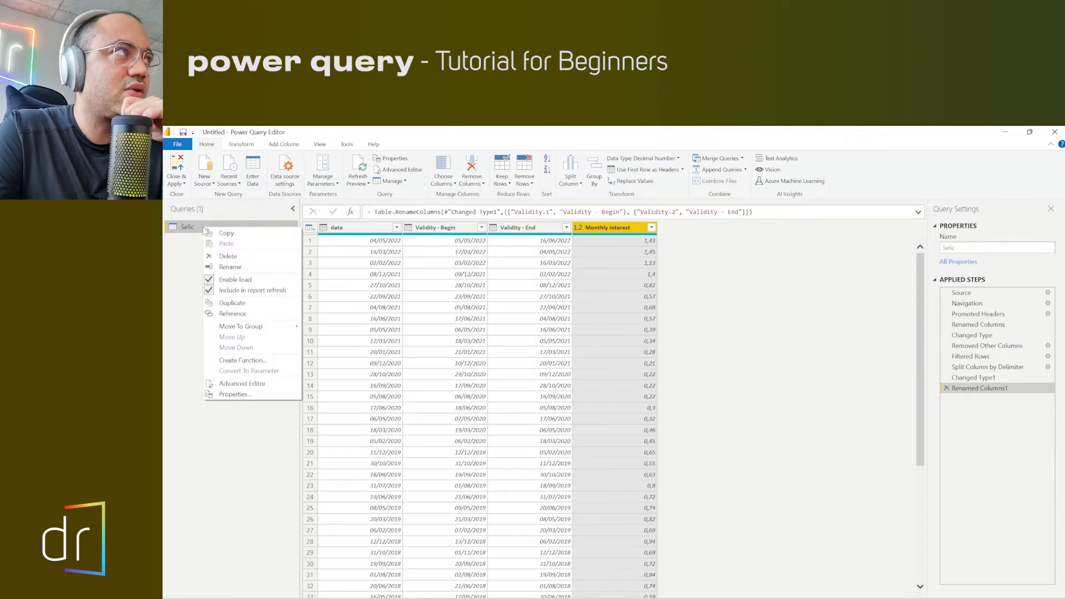
pyautogui.click(232, 303)
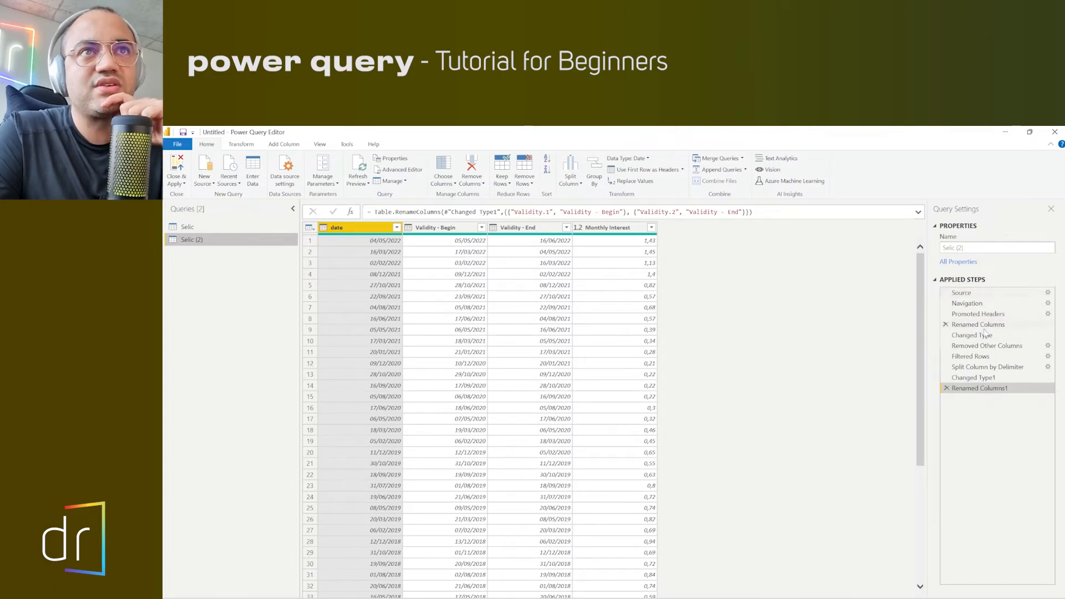
pyautogui.click(198, 226)
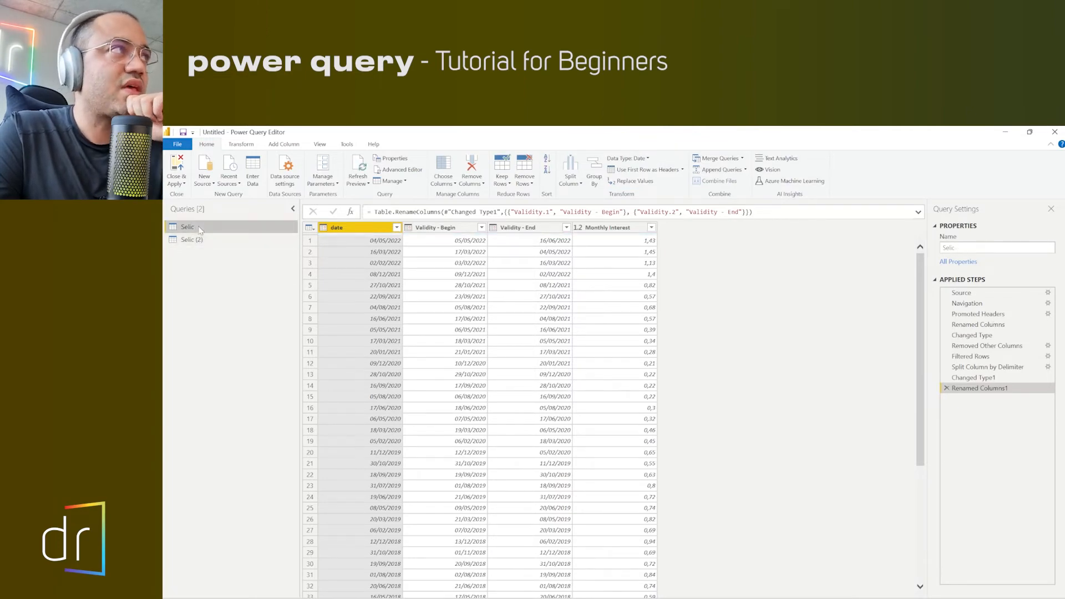
# Rename the duplicated Selic query as "Selic (Annual)"
pyautogui.click(202, 241)
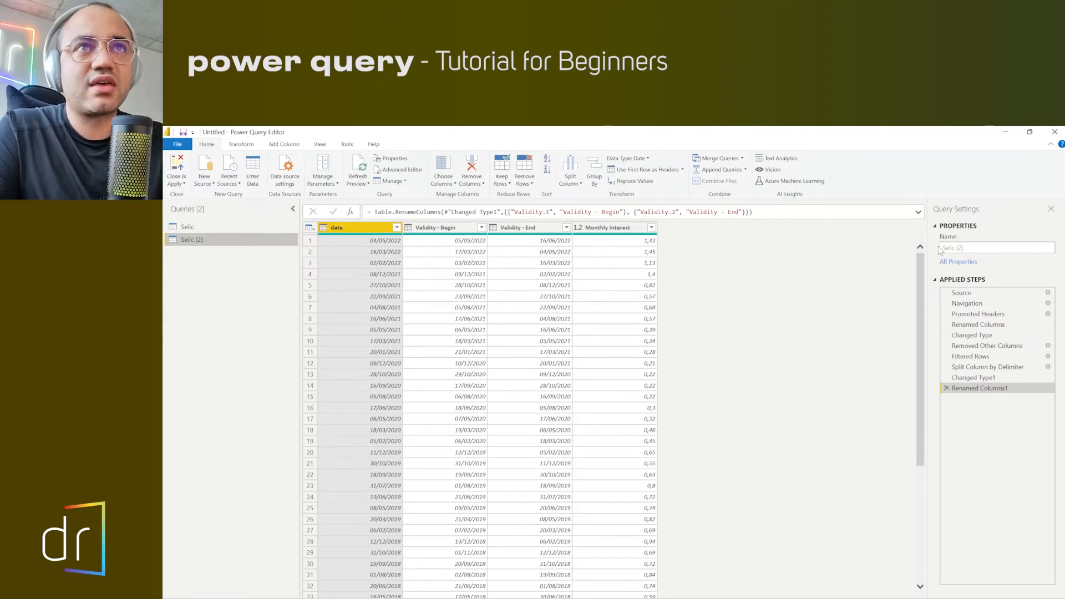
pyautogui.click(972, 248)
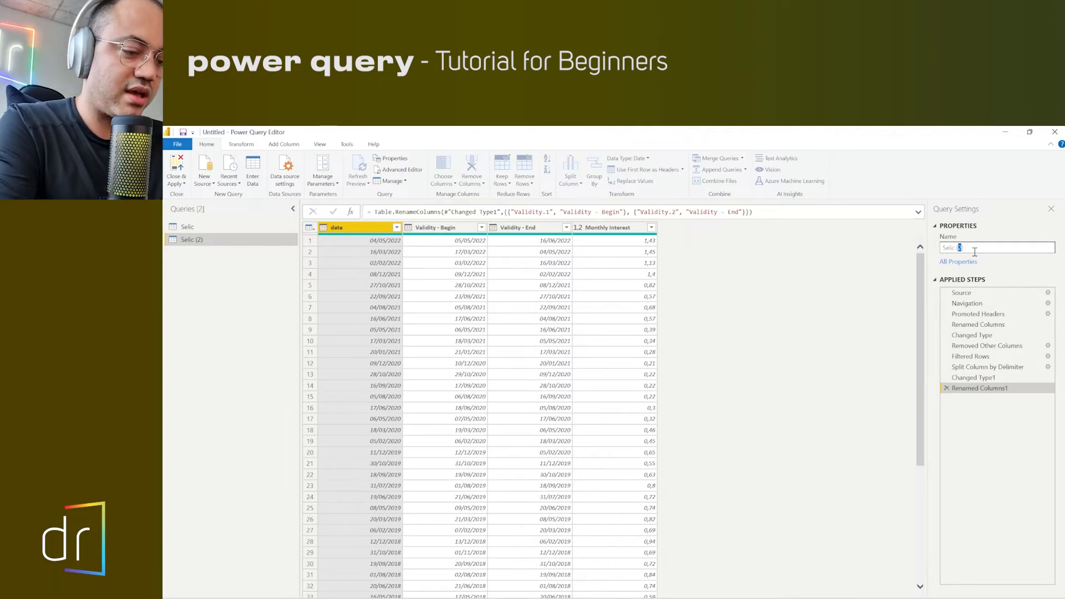
pyautogui.write('Annual')
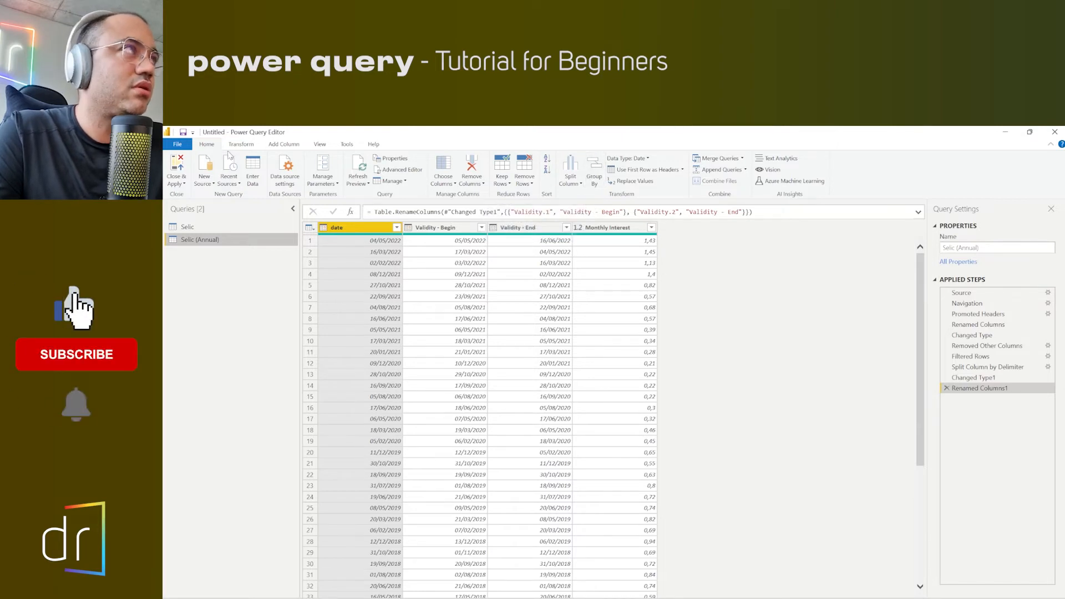
pyautogui.click(598, 174)
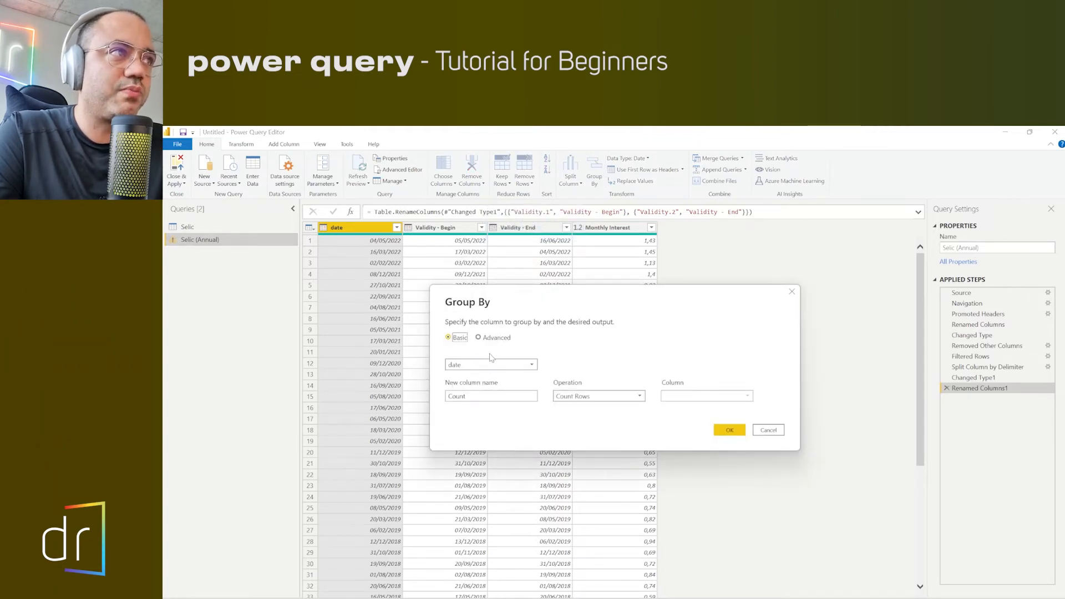
pyautogui.click(478, 338)
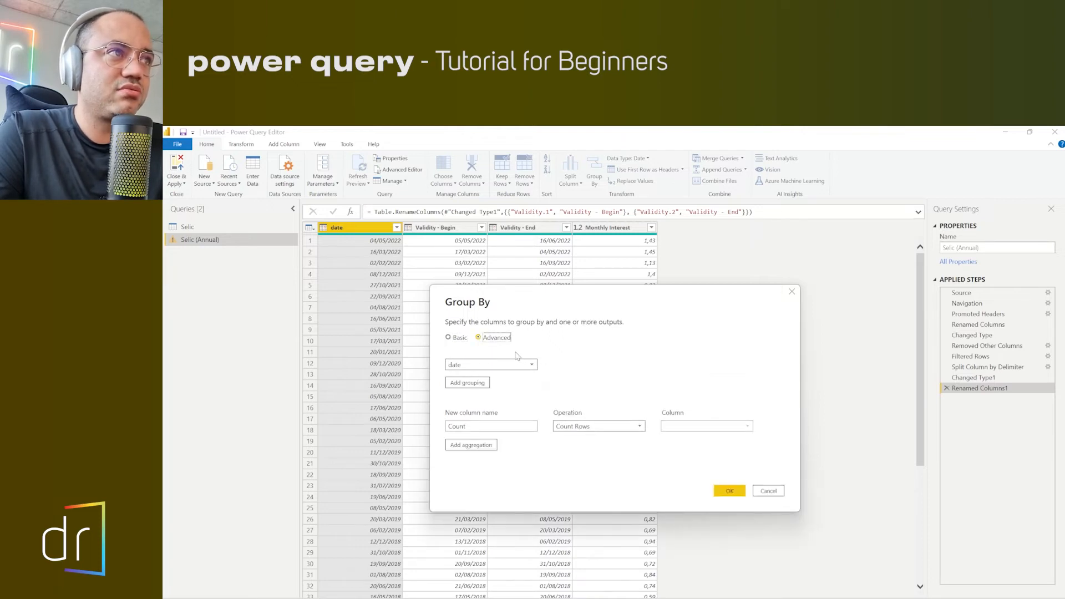
pyautogui.moveTo(547, 369)
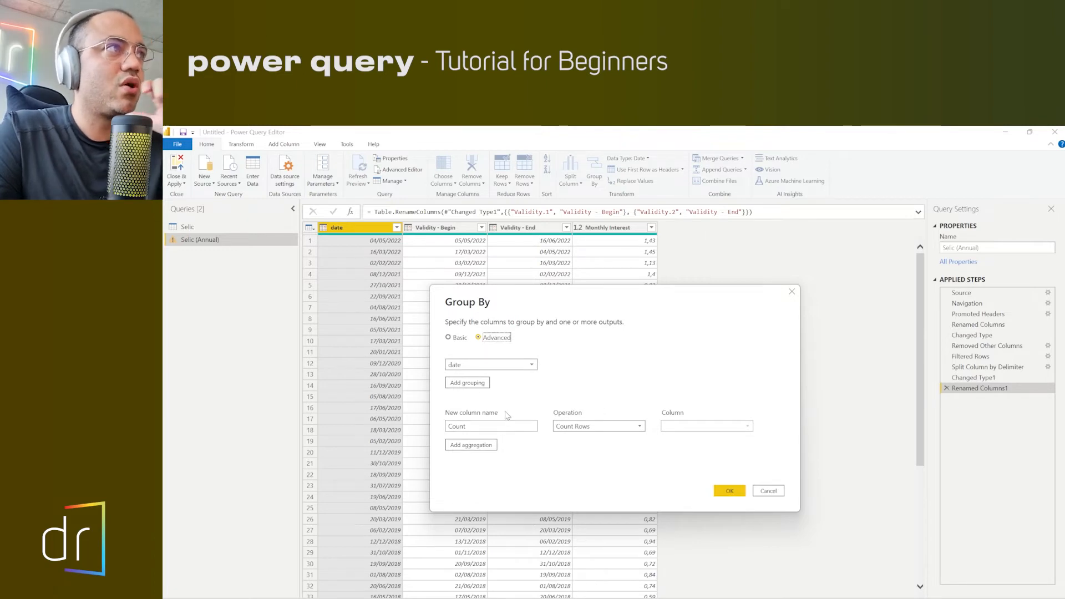
pyautogui.click(531, 364)
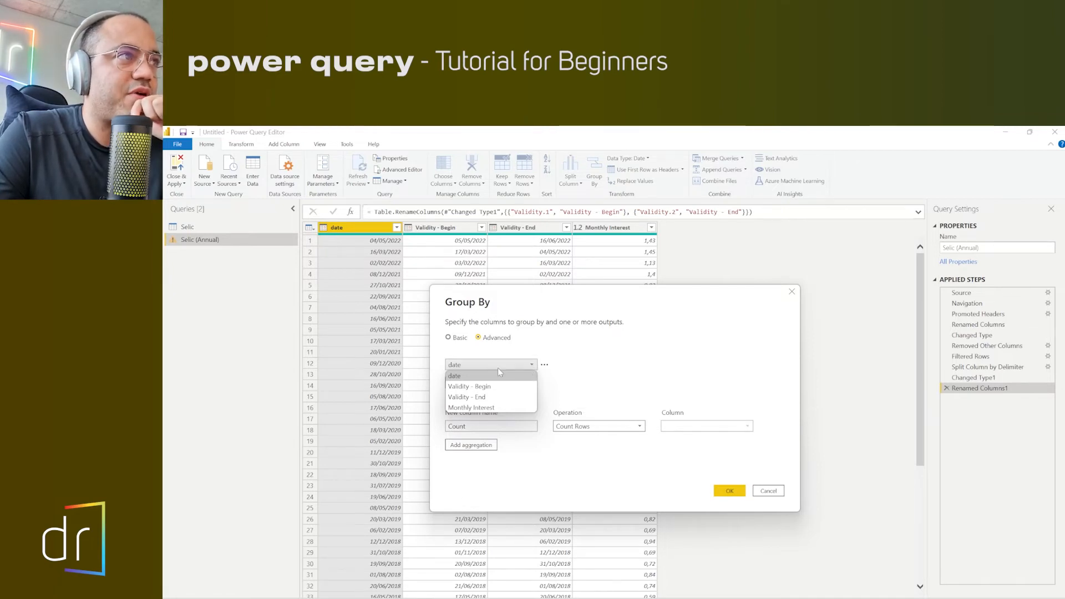
pyautogui.moveTo(624, 300); pyautogui.dragTo(733, 264)
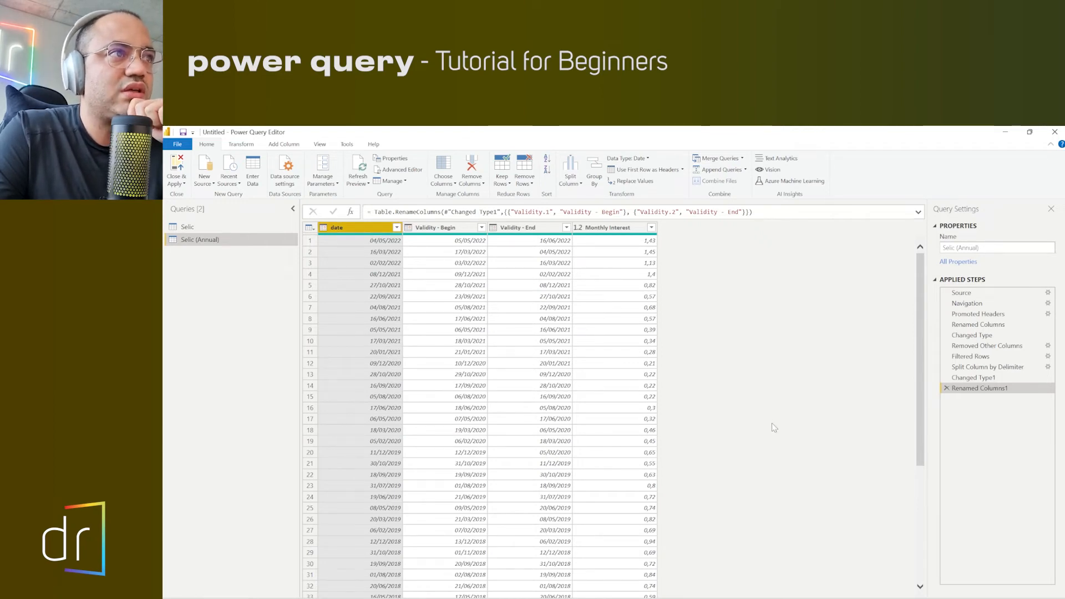
# Transform the date column of the Selic (Annual) query to the start of each month
pyautogui.click(241, 144)
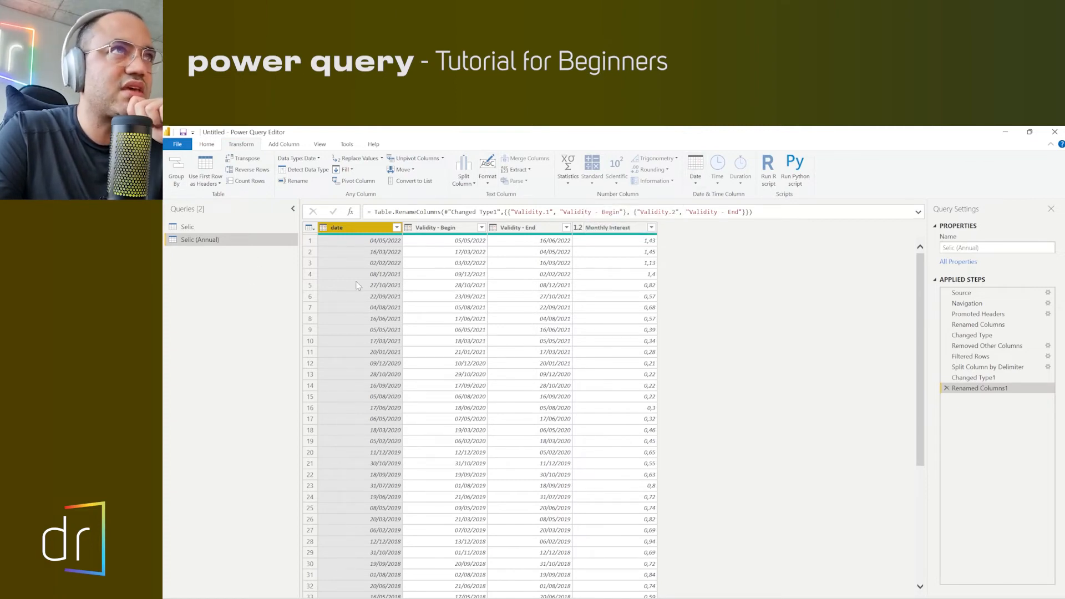
pyautogui.click(694, 175)
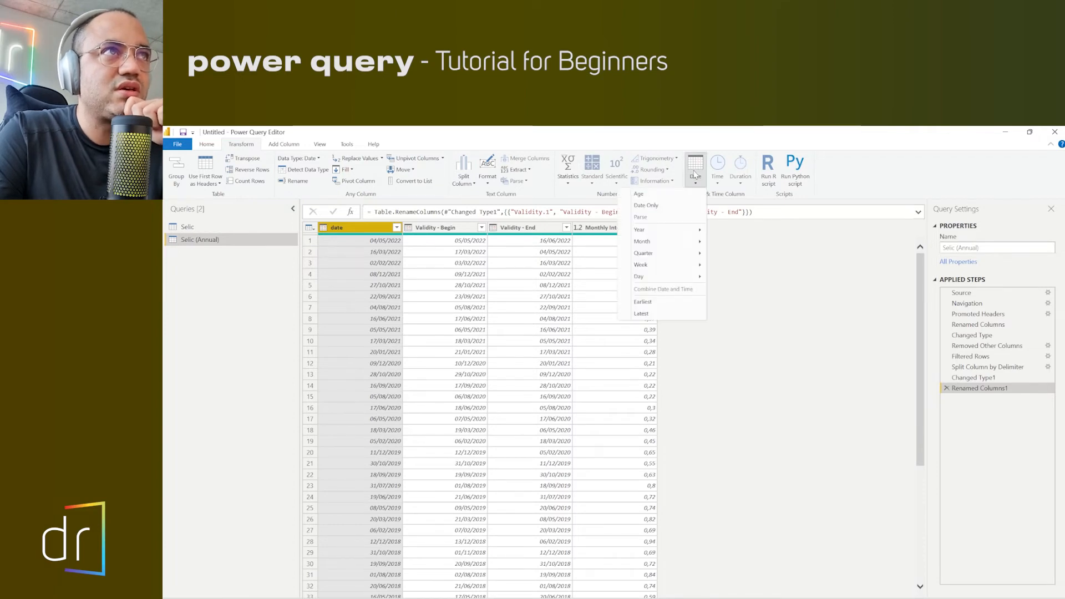
pyautogui.moveTo(682, 243)
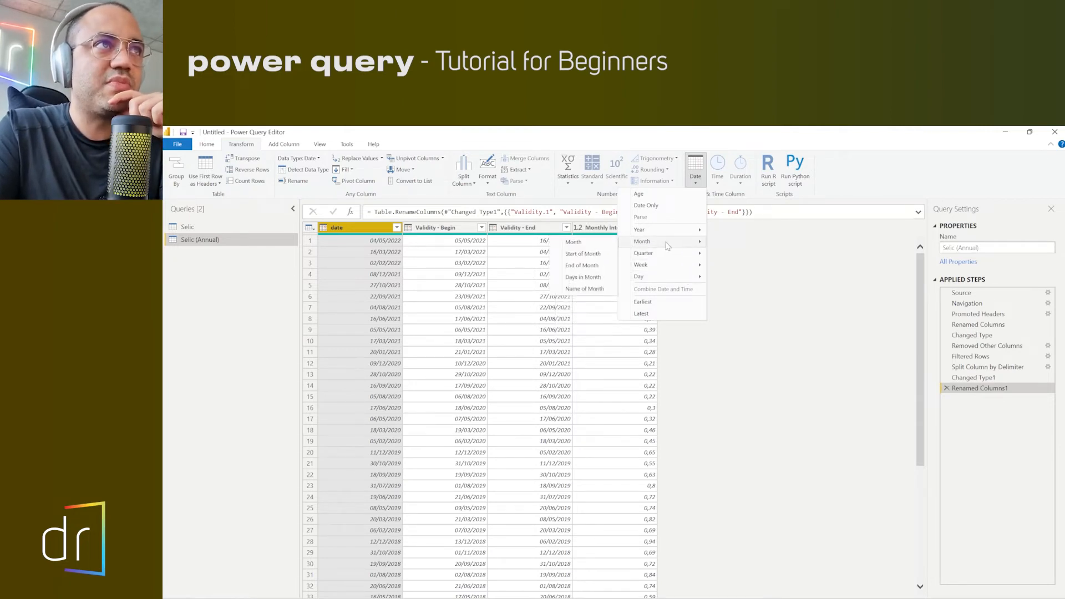
pyautogui.click(582, 254)
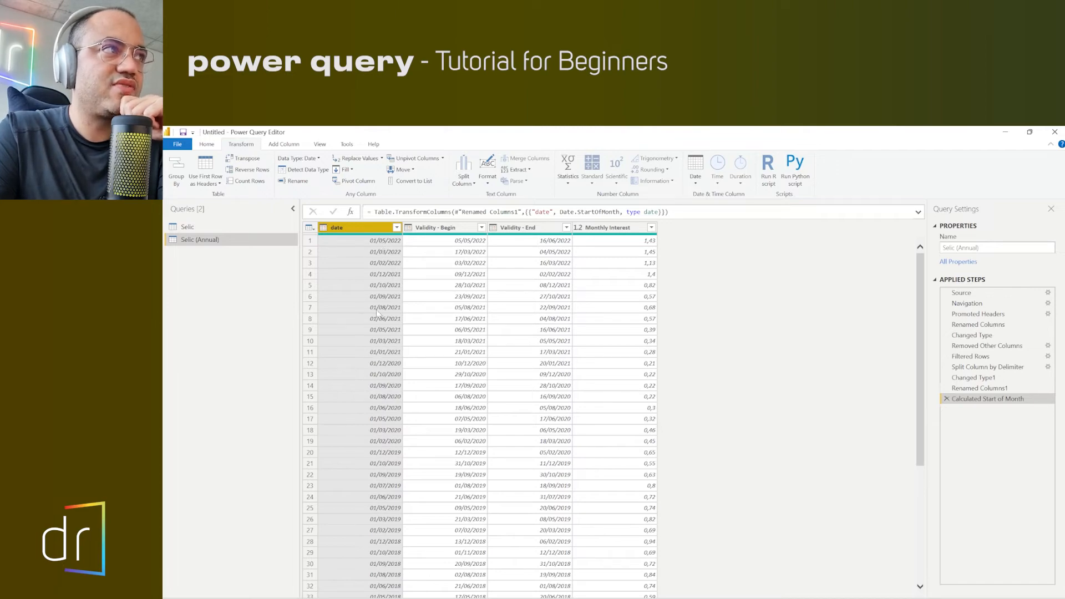
pyautogui.scroll(-12, 378, 339)
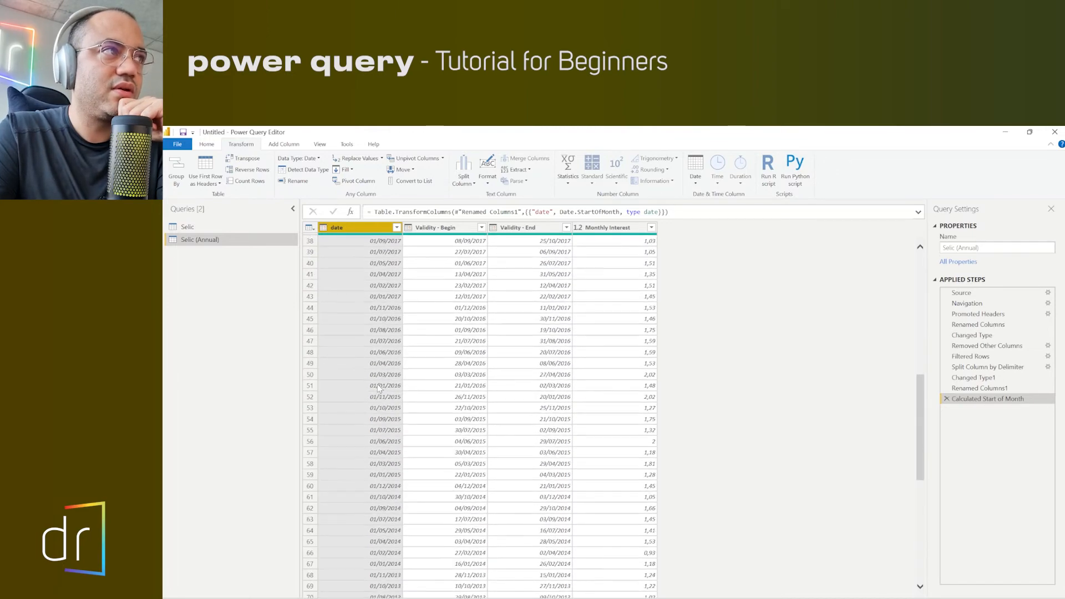
pyautogui.scroll(12, 378, 388)
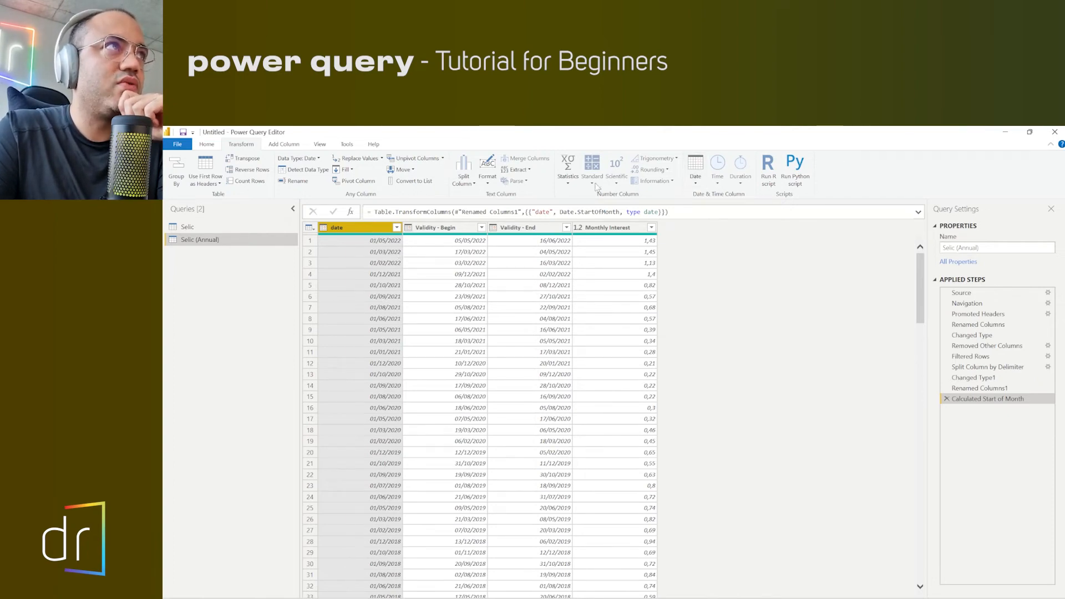
# Start a basic Group By on the date column, with "Monthly Interest" as the new column name
pyautogui.click(207, 144)
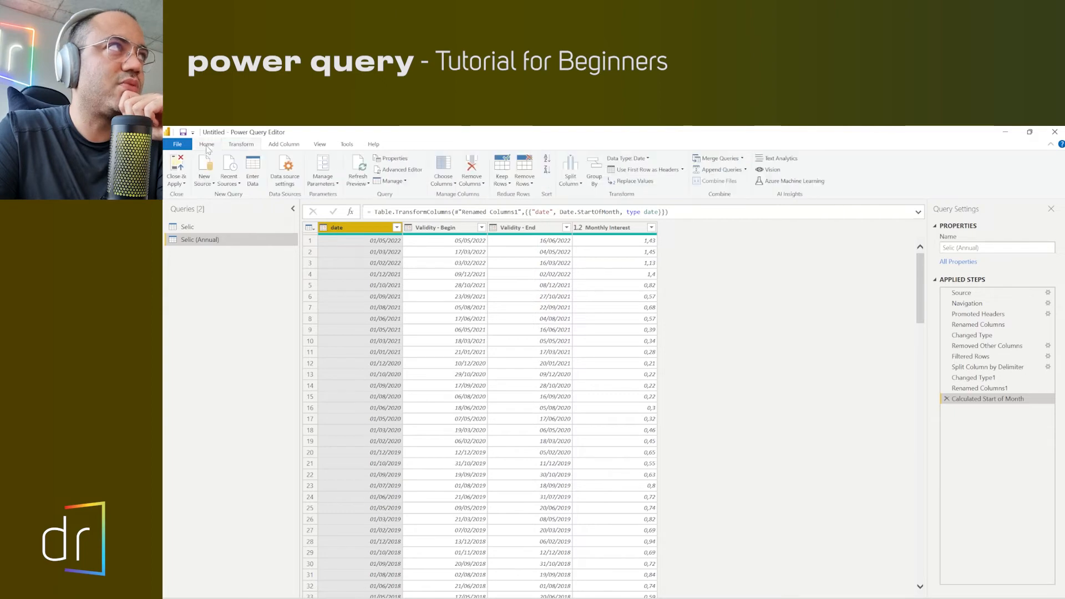
pyautogui.click(594, 172)
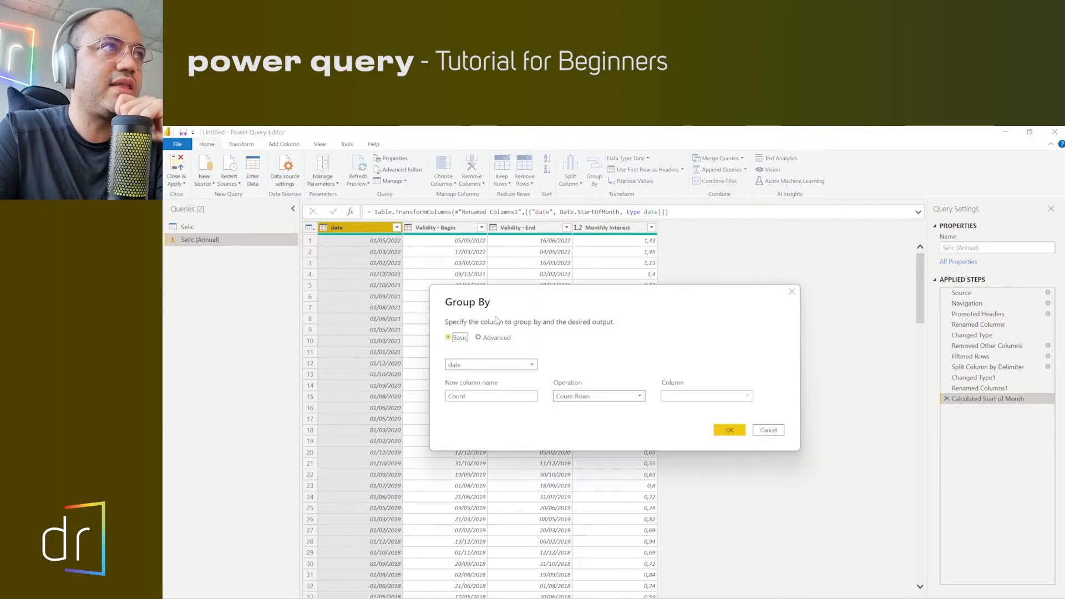
pyautogui.click(507, 366)
pyautogui.click(506, 365)
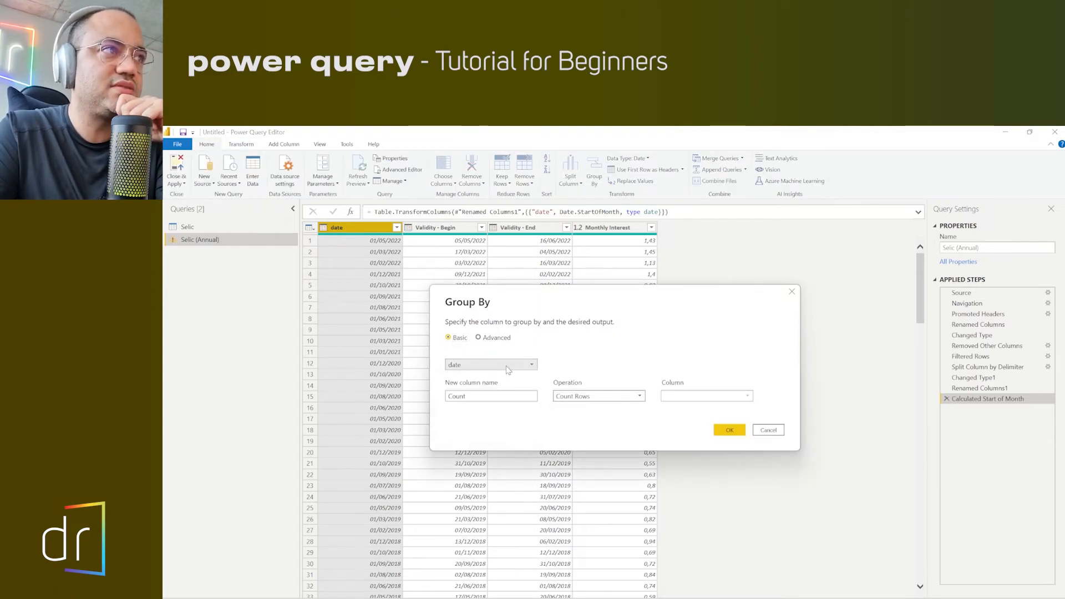
pyautogui.doubleClick(495, 398)
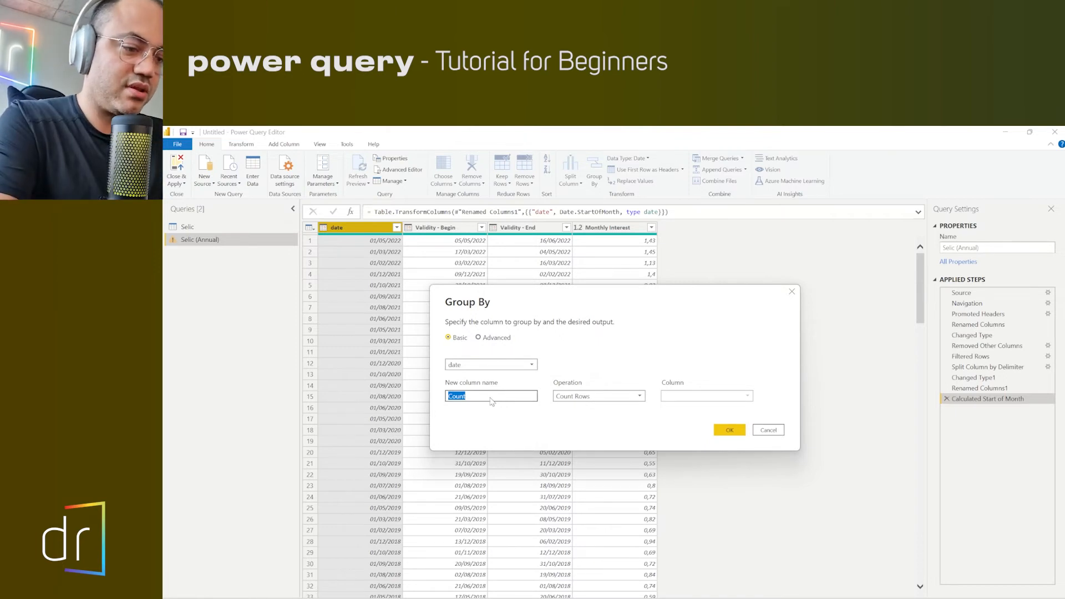
pyautogui.write('Month')
pyautogui.write('ly')
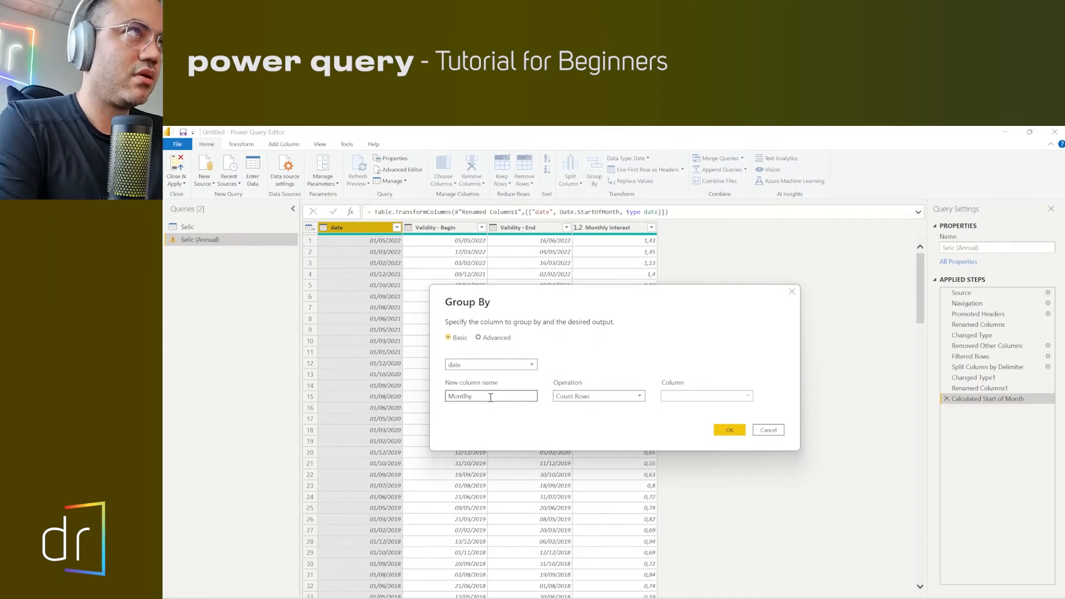
pyautogui.press('BackSpace')
pyautogui.press('BackSpace')
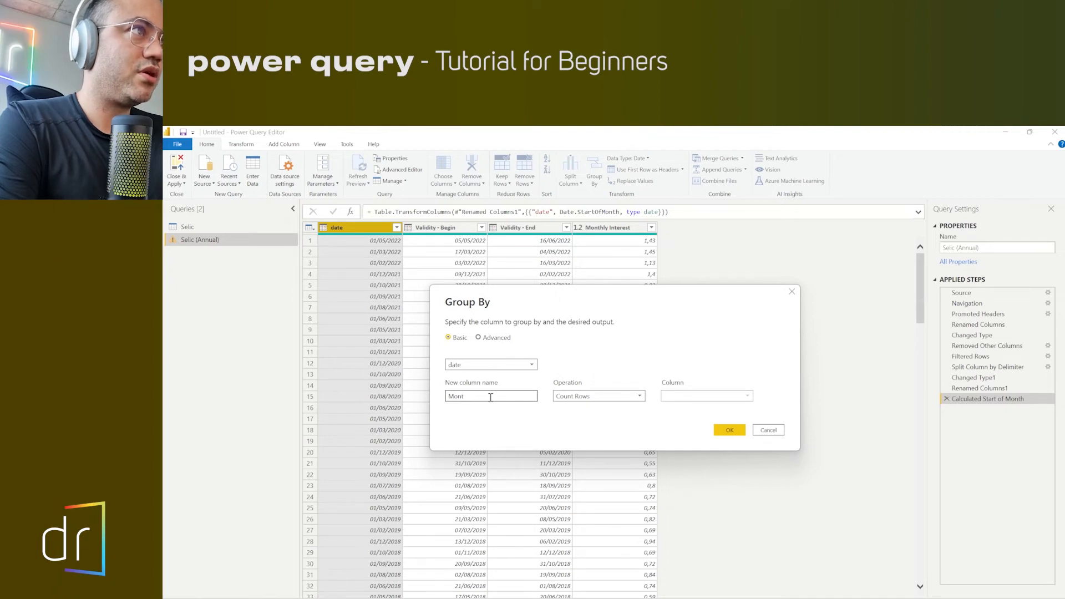
pyautogui.write('n')
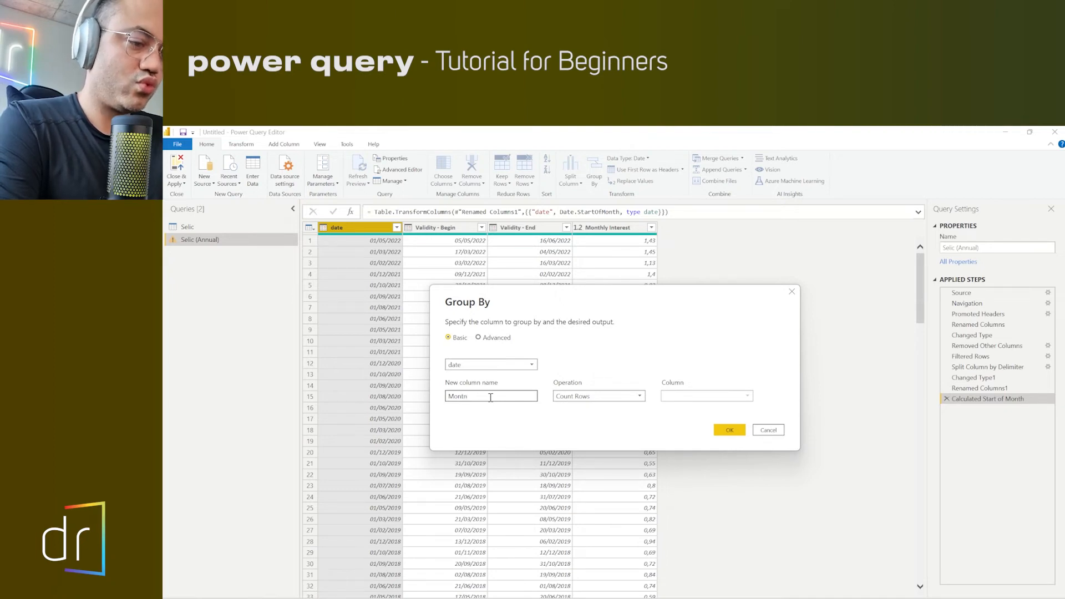
pyautogui.write('thlu')
pyautogui.press('BackSpace')
pyautogui.press('BackSpace')
pyautogui.press('BackSpace')
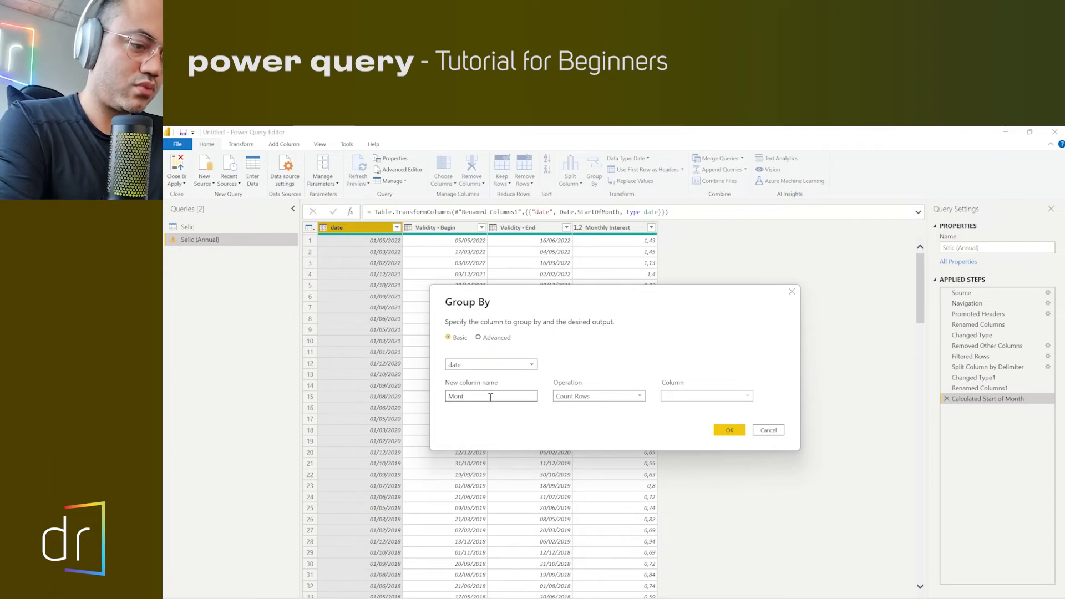
pyautogui.write('hly Interest')
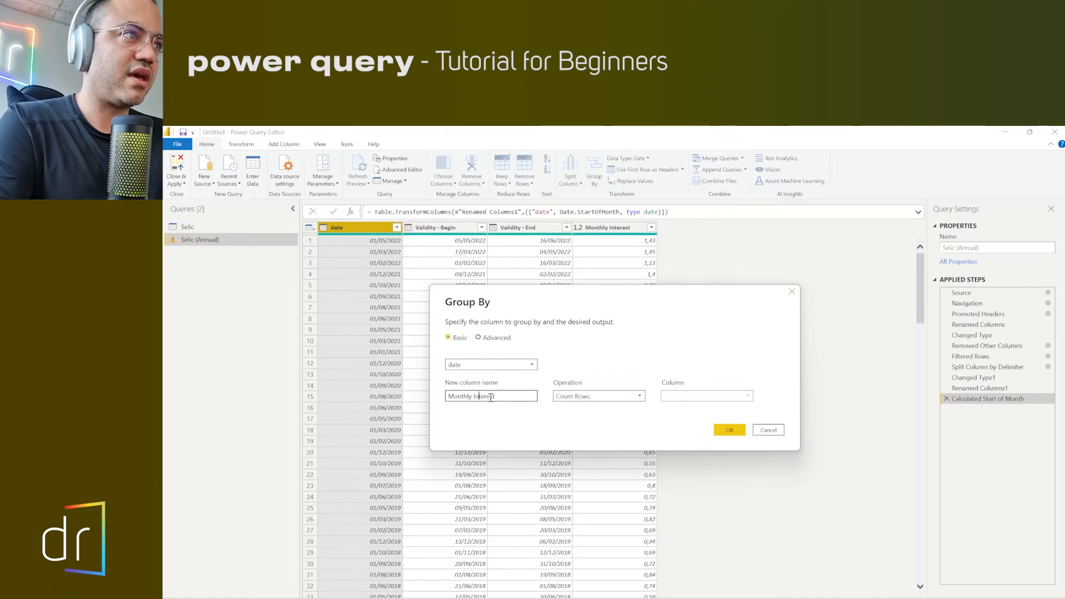
# Change the new column name in the grouping to "Yearly Interest"
pyautogui.hotkey('shift', 'Left')
pyautogui.hotkey('shift', 'Left')
pyautogui.hotkey('shift', 'Left')
pyautogui.hotkey('shift', 'Left')
pyautogui.press('Right')
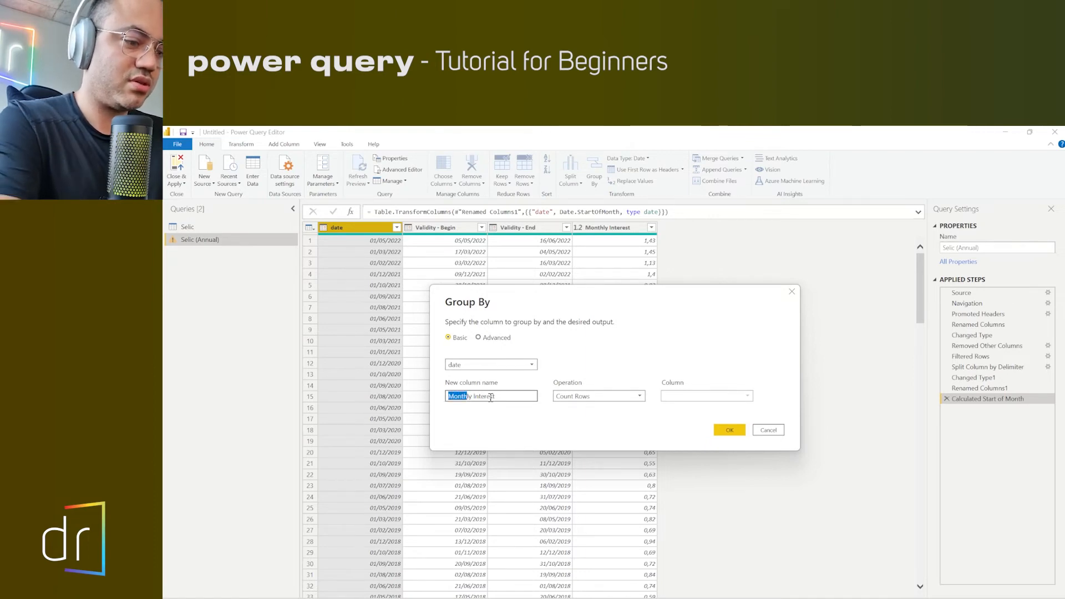
pyautogui.write('Year')
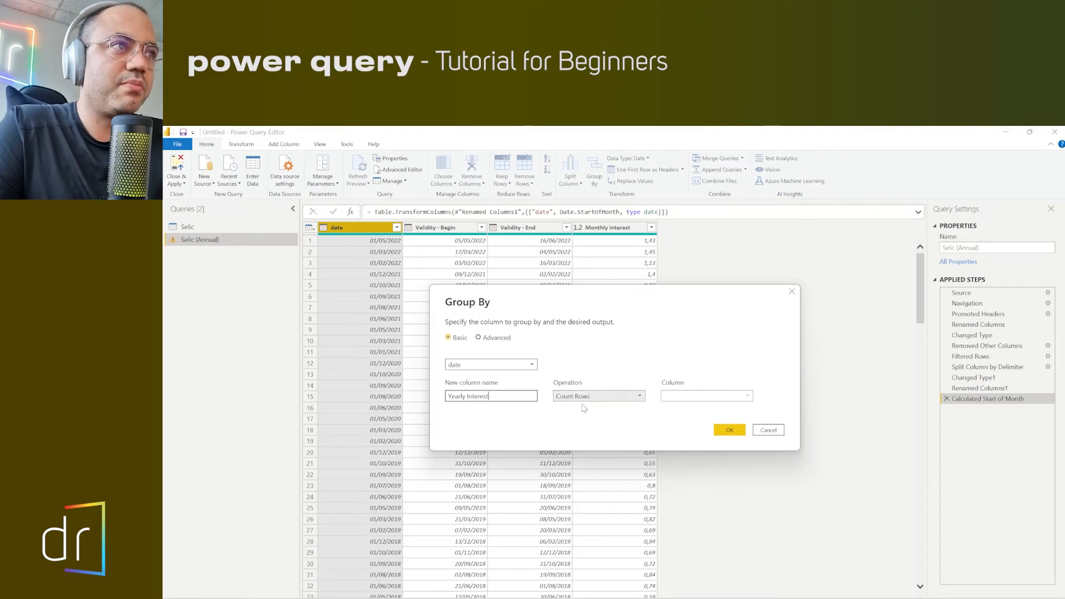
# Set the grouping to sum the Monthly Interest column and apply it
pyautogui.click(604, 396)
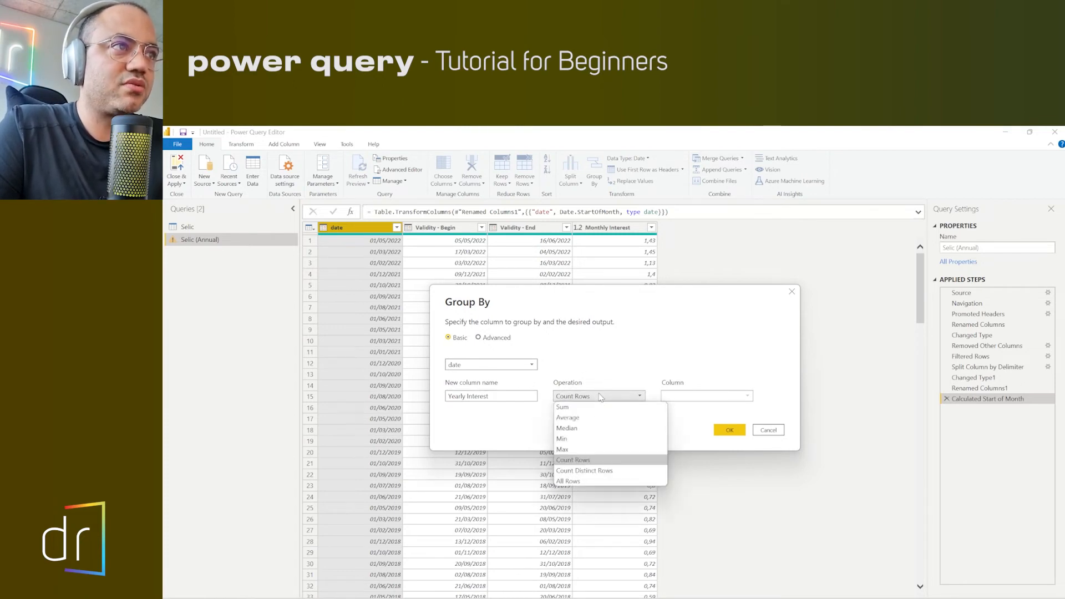
pyautogui.click(590, 409)
pyautogui.click(677, 397)
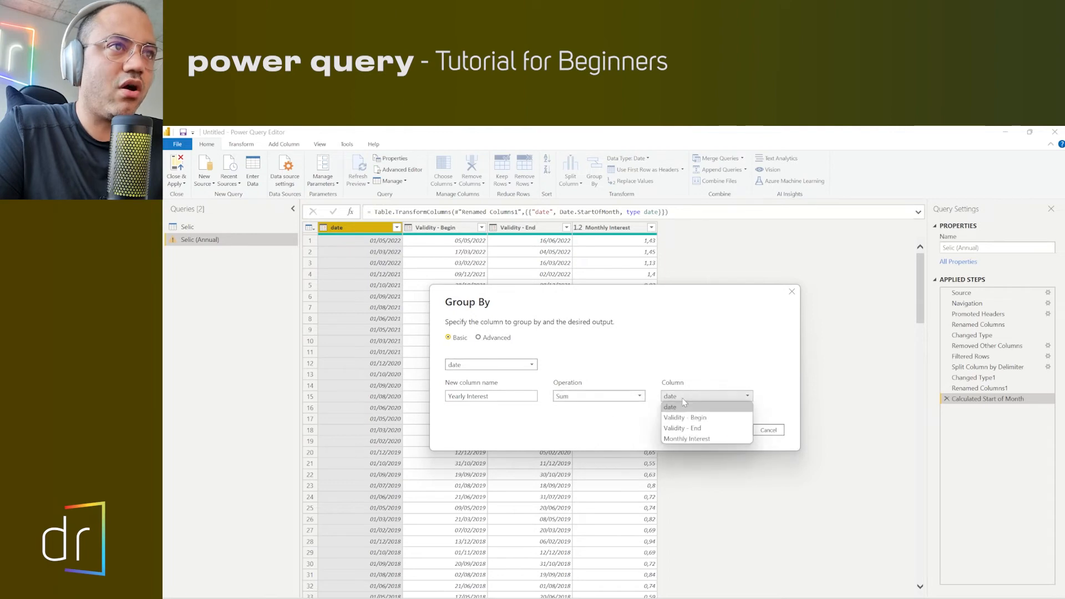
pyautogui.click(682, 440)
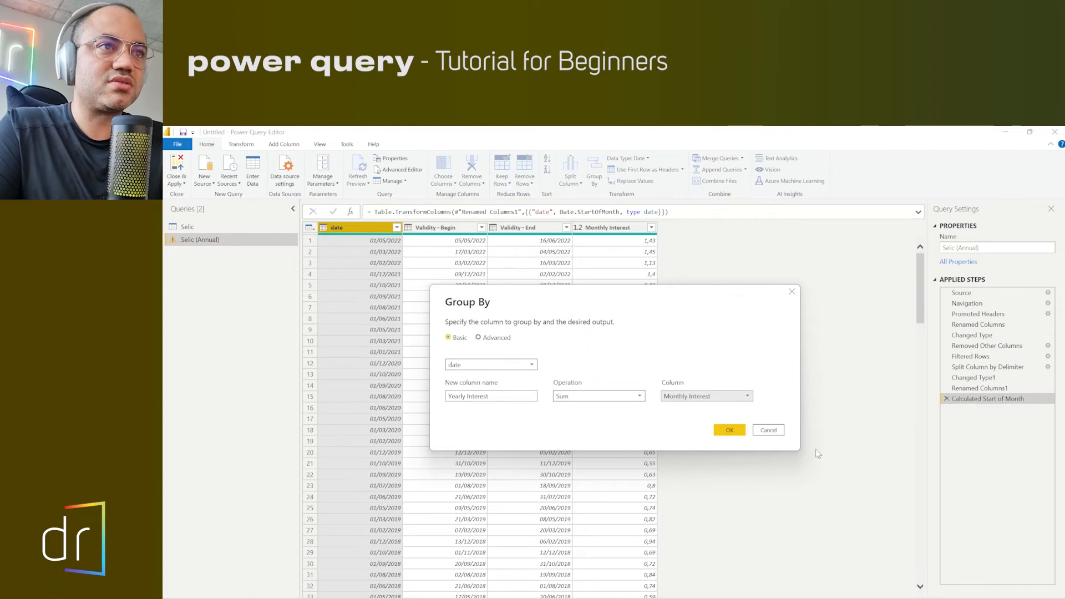
pyautogui.click(731, 432)
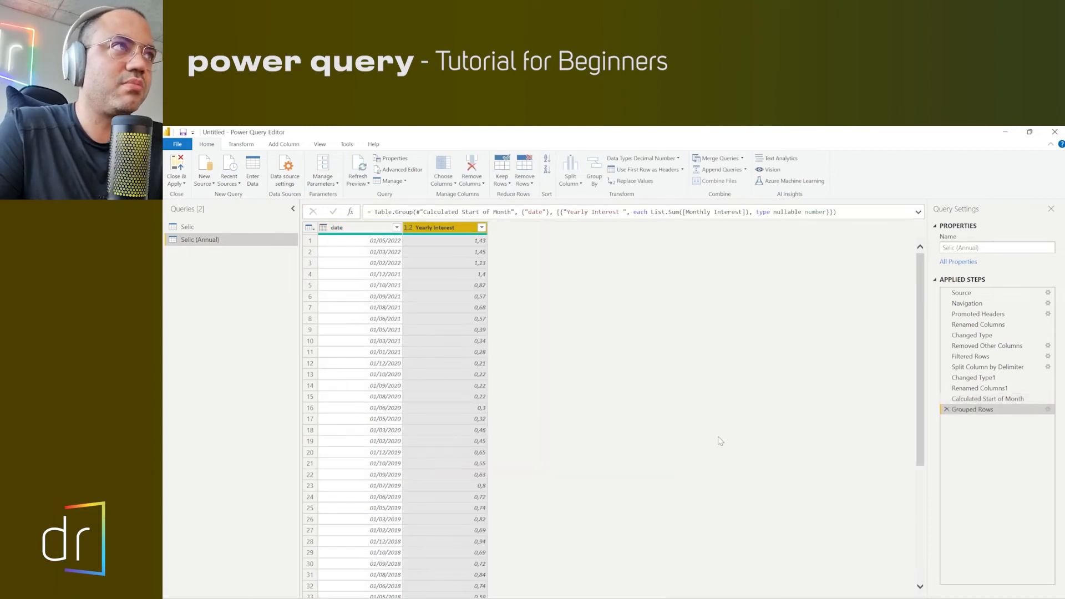
# Examine the Yearly Interest values of individual rows in the grouped table
pyautogui.click(456, 252)
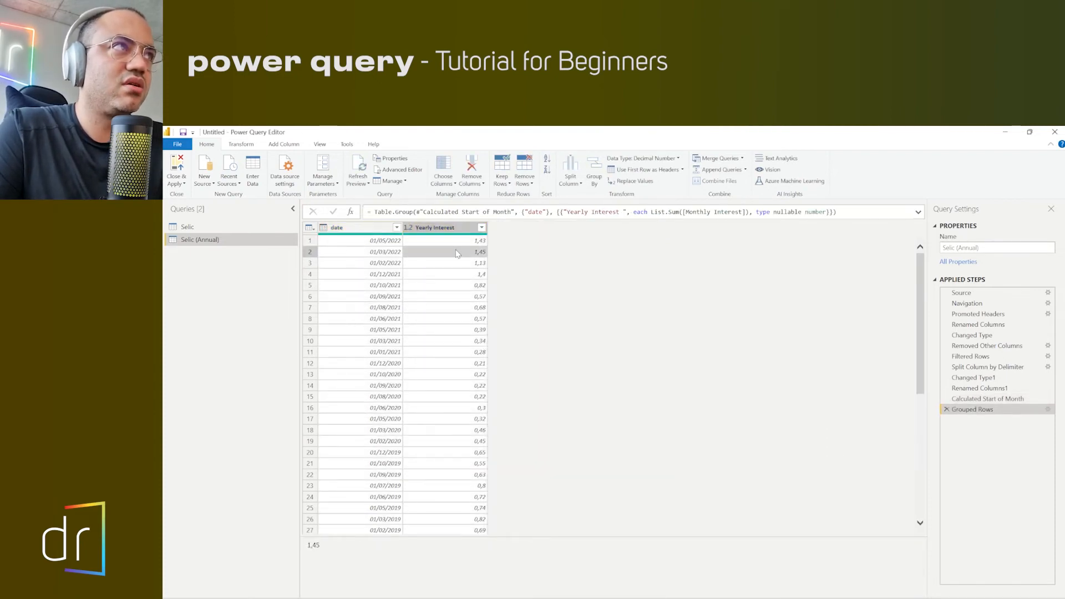
pyautogui.click(456, 271)
pyautogui.click(455, 287)
pyautogui.click(455, 317)
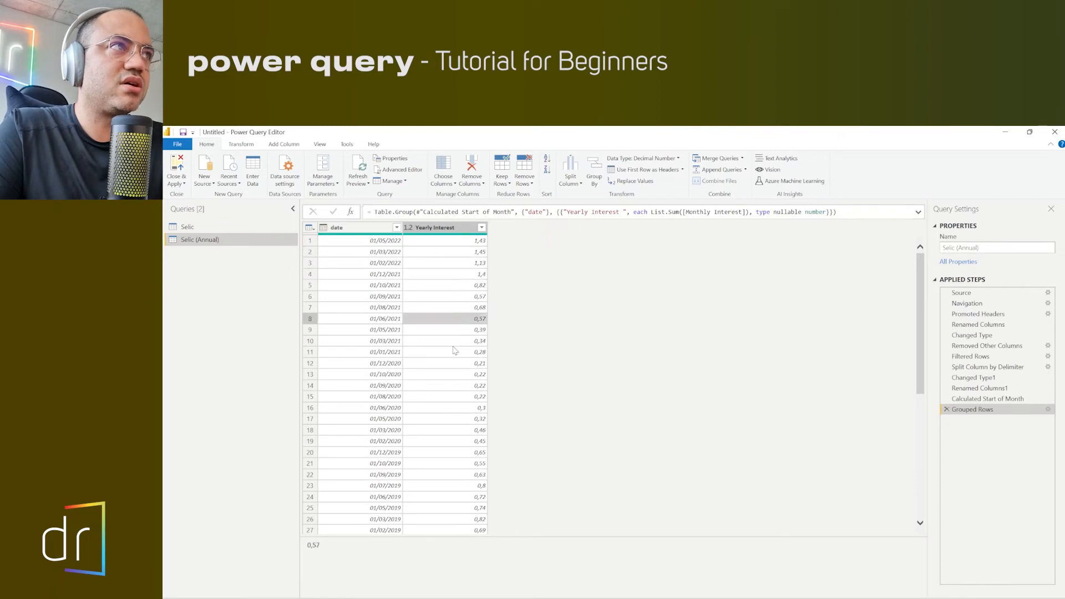
pyautogui.click(455, 345)
pyautogui.click(456, 386)
pyautogui.click(456, 478)
pyautogui.click(455, 374)
pyautogui.click(454, 306)
pyautogui.click(458, 252)
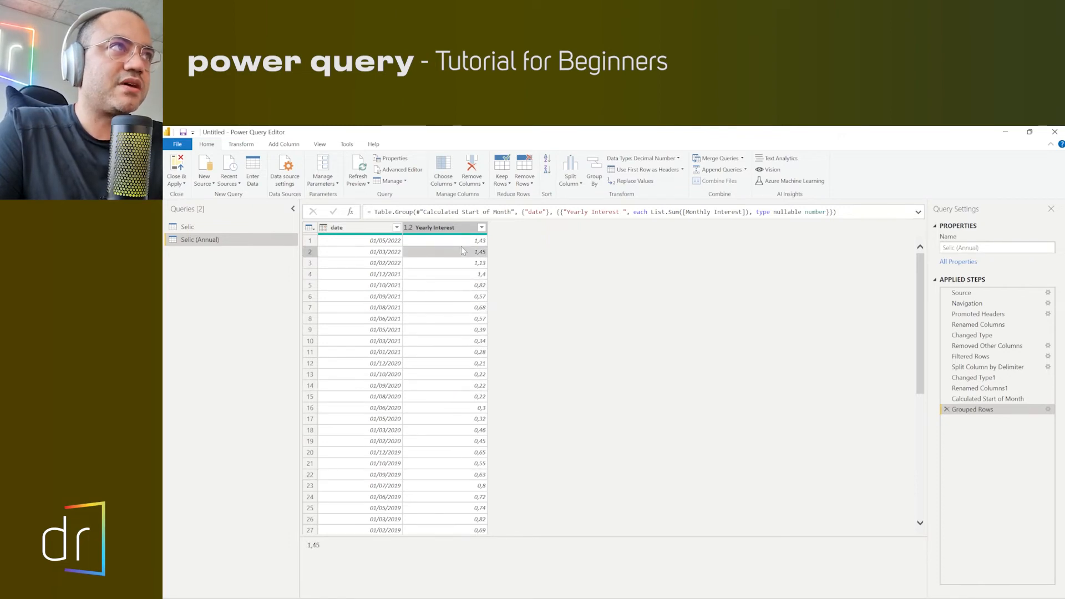
pyautogui.click(461, 241)
pyautogui.click(463, 263)
pyautogui.click(462, 307)
pyautogui.click(462, 375)
pyautogui.click(436, 252)
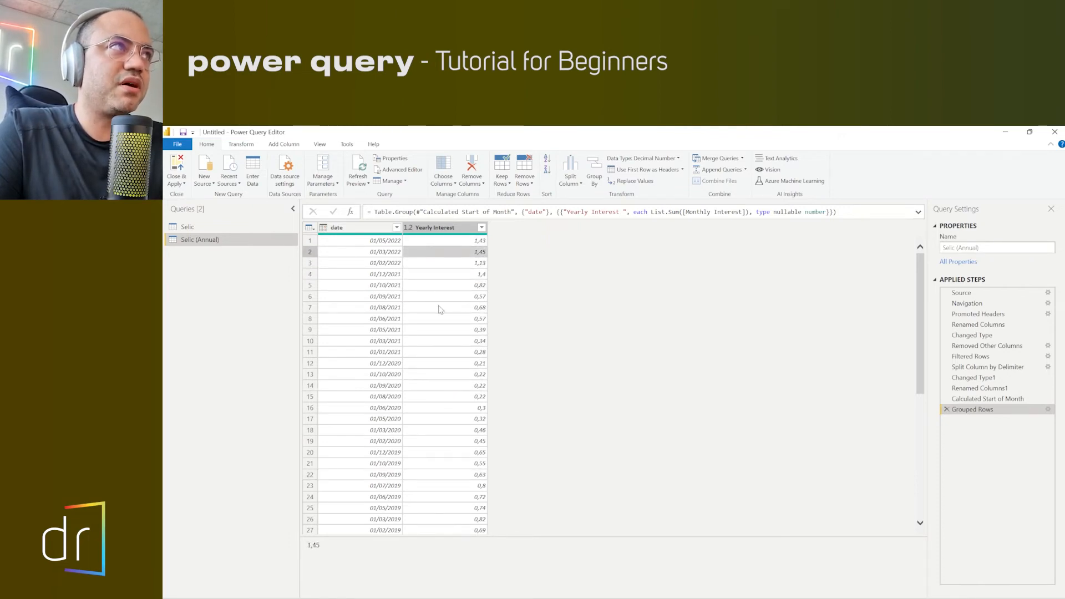
pyautogui.click(441, 308)
pyautogui.click(441, 363)
pyautogui.click(442, 396)
pyautogui.click(434, 243)
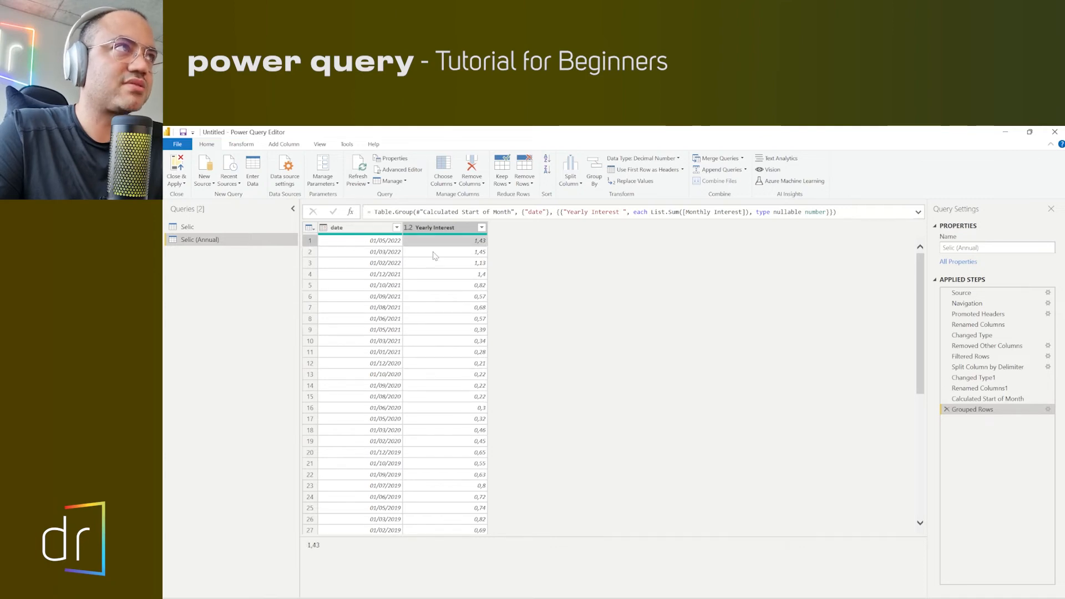
pyautogui.click(435, 254)
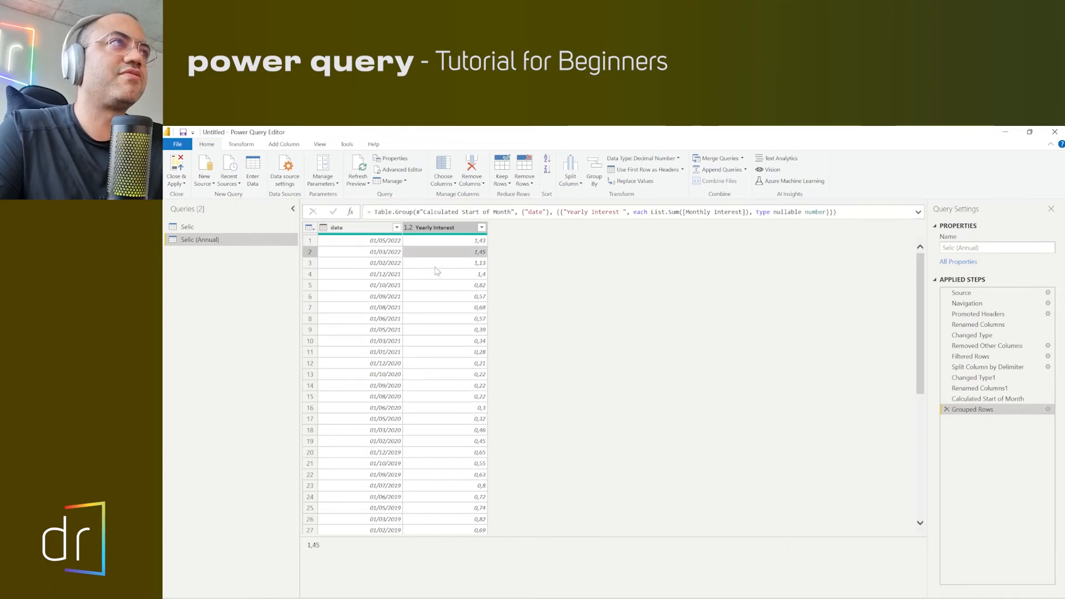
# Compare the Yearly Interest values in the first few rows of the grouped table
pyautogui.click(437, 264)
pyautogui.click(436, 275)
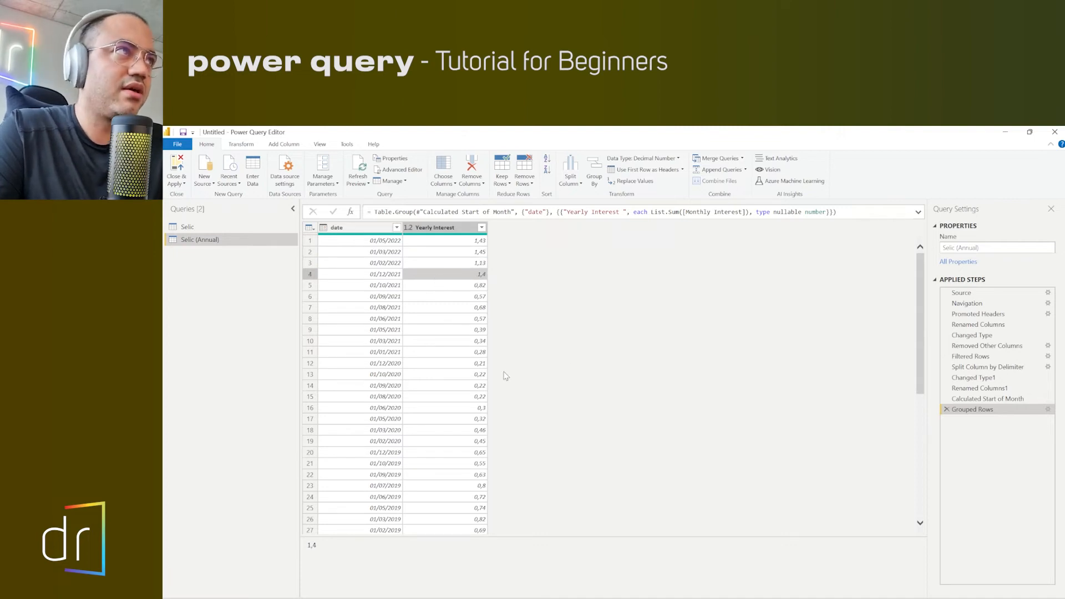
pyautogui.click(375, 228)
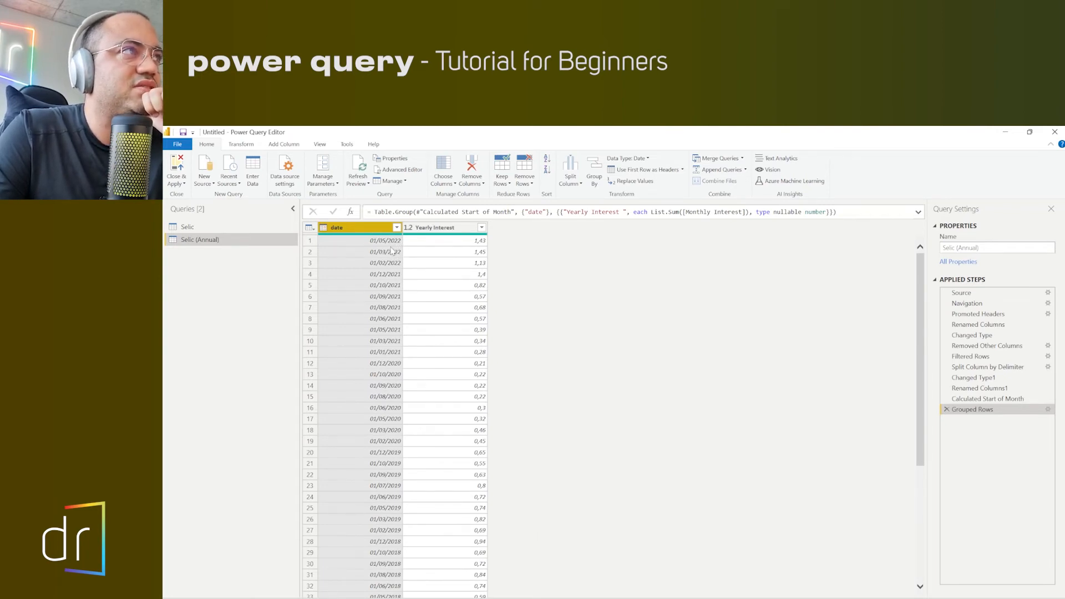
pyautogui.click(436, 250)
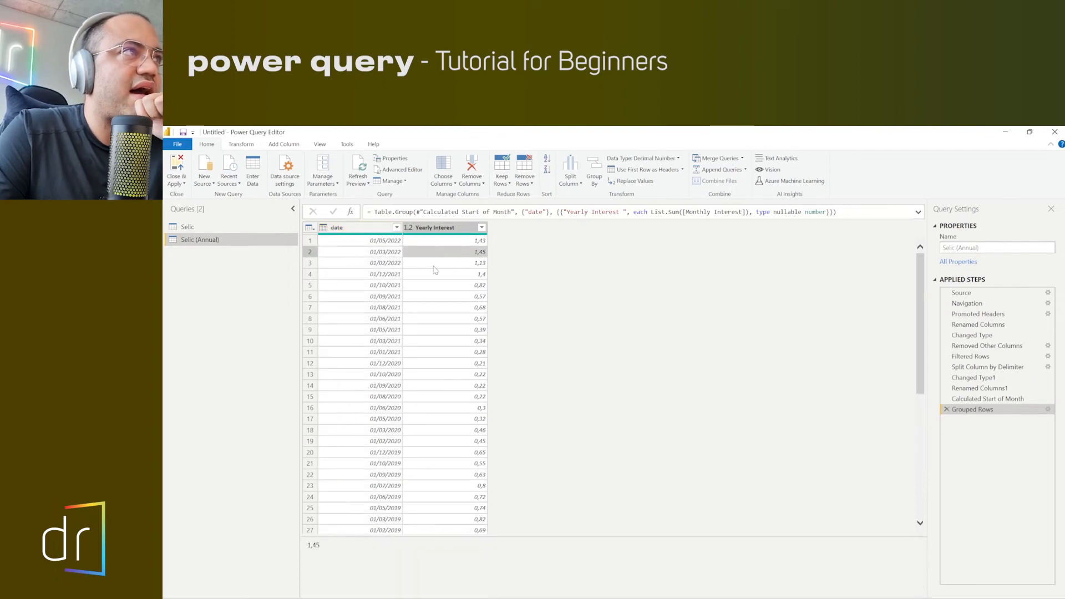
pyautogui.click(435, 265)
pyautogui.click(436, 245)
pyautogui.click(438, 253)
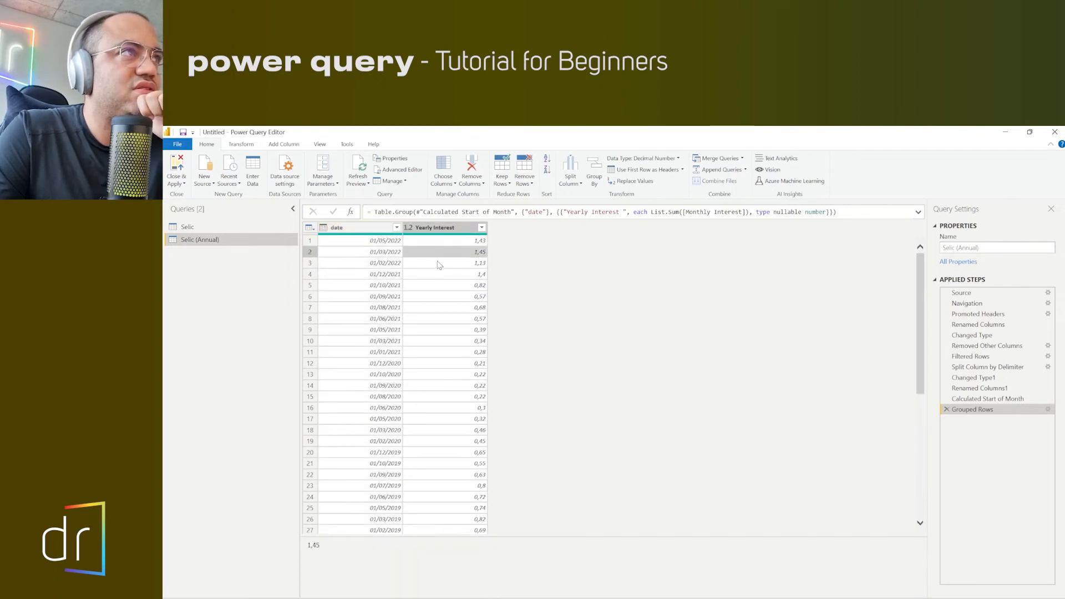
pyautogui.click(437, 264)
pyautogui.click(438, 253)
pyautogui.click(443, 242)
pyautogui.click(443, 253)
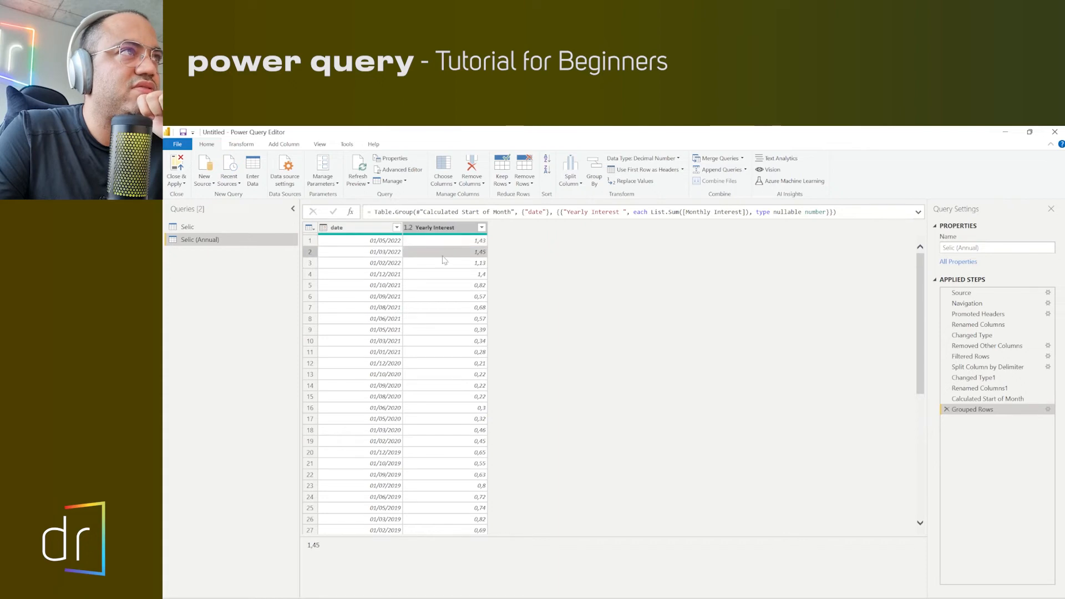
pyautogui.click(442, 263)
# Examine the 2022 entries in the date column and check whether the grouping is per month or per year
pyautogui.click(390, 244)
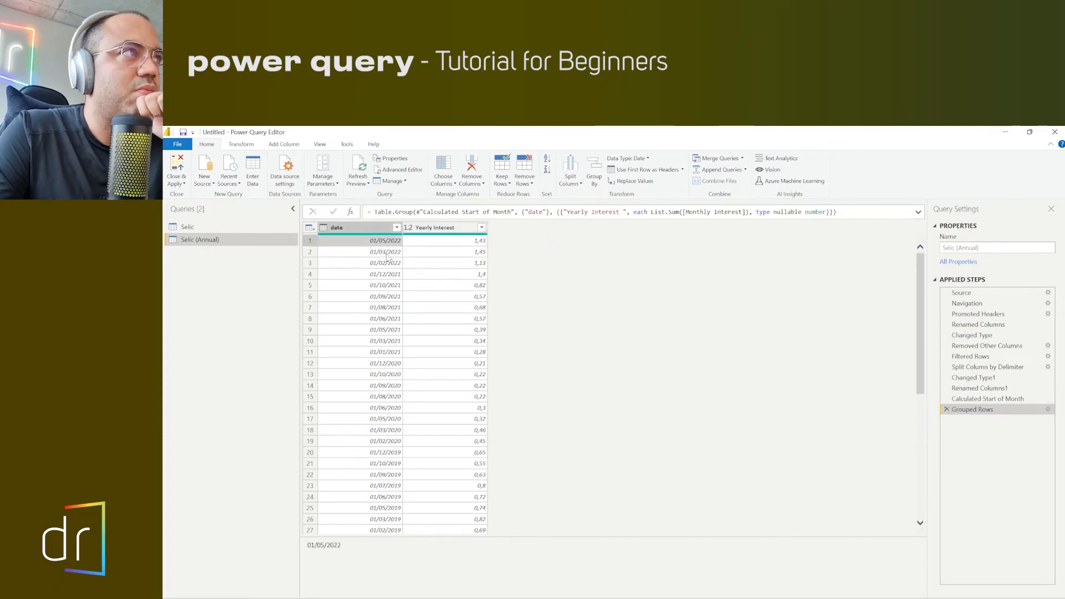
pyautogui.click(386, 255)
pyautogui.click(387, 264)
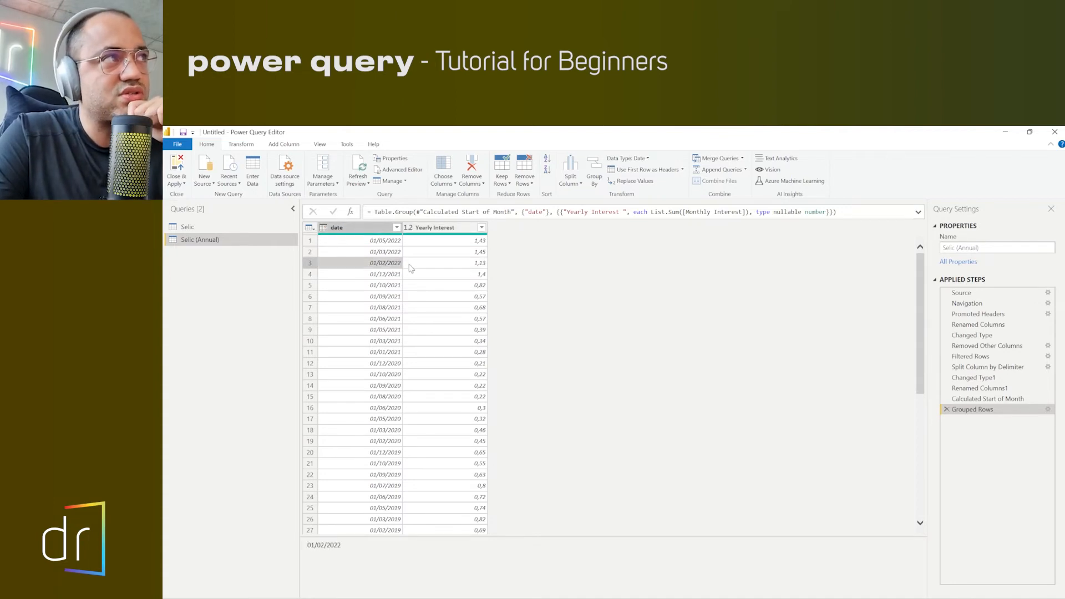
pyautogui.click(413, 266)
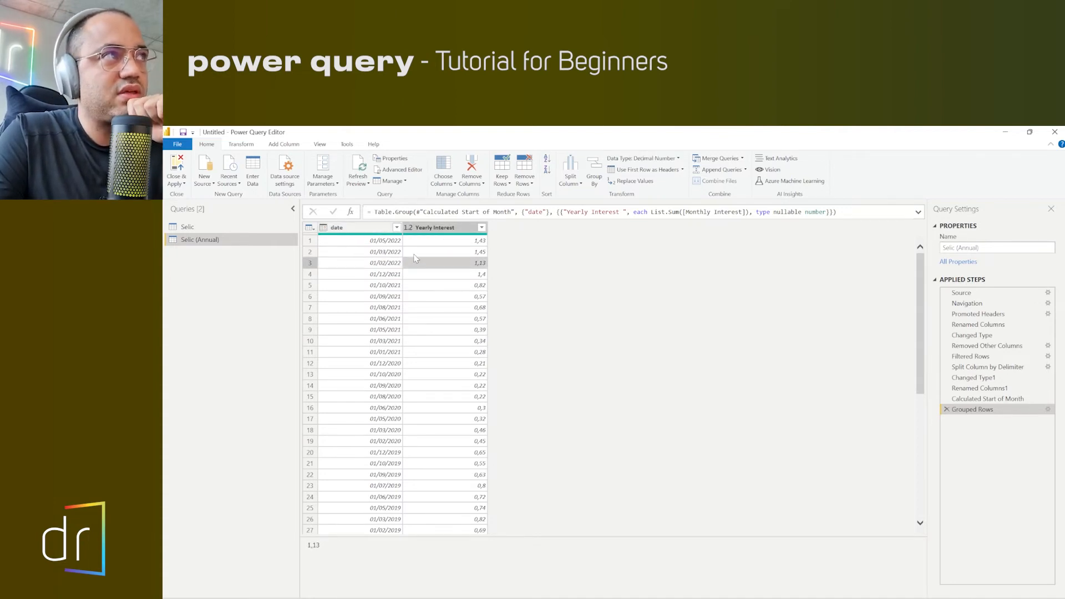
pyautogui.click(419, 242)
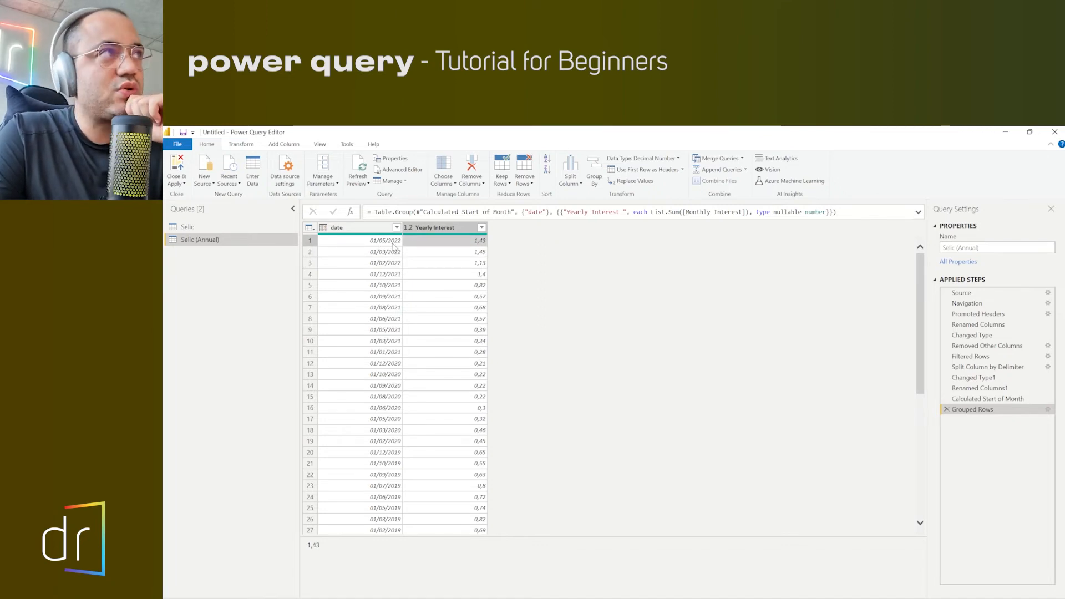
pyautogui.click(394, 254)
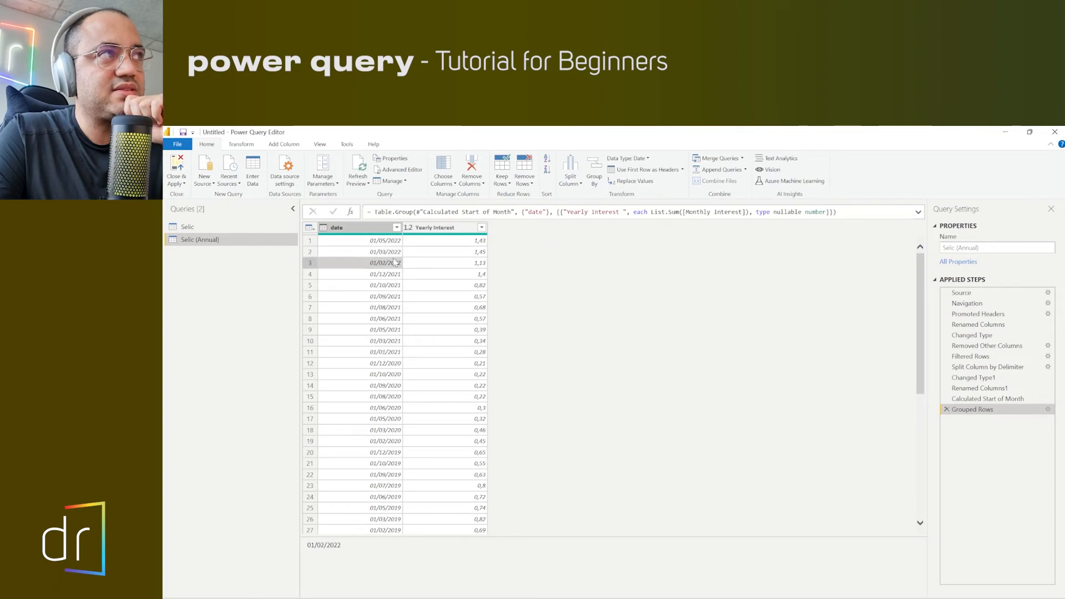
pyautogui.click(395, 264)
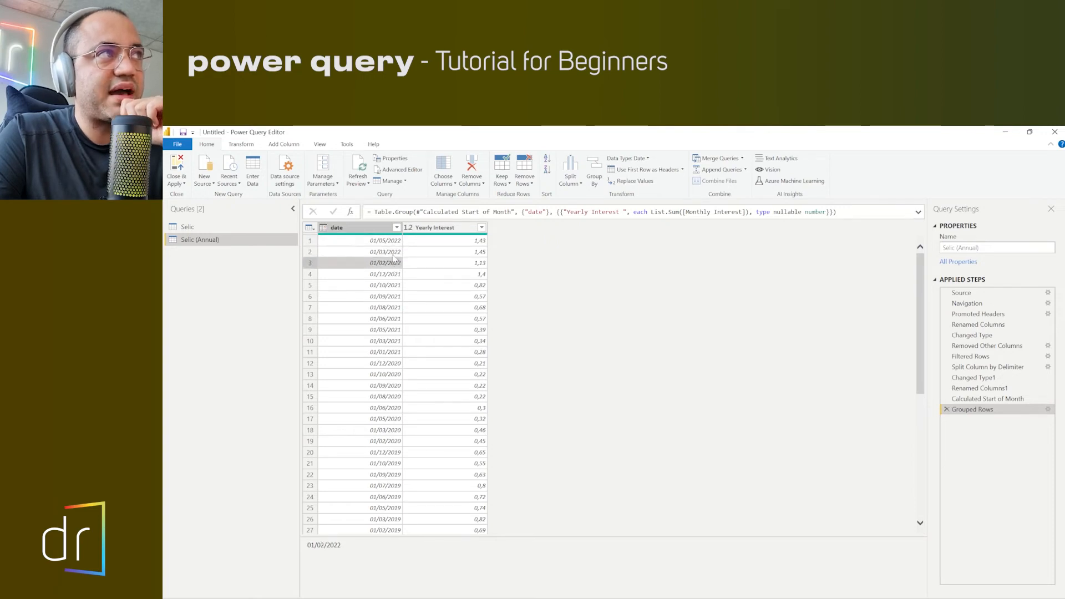
pyautogui.click(393, 253)
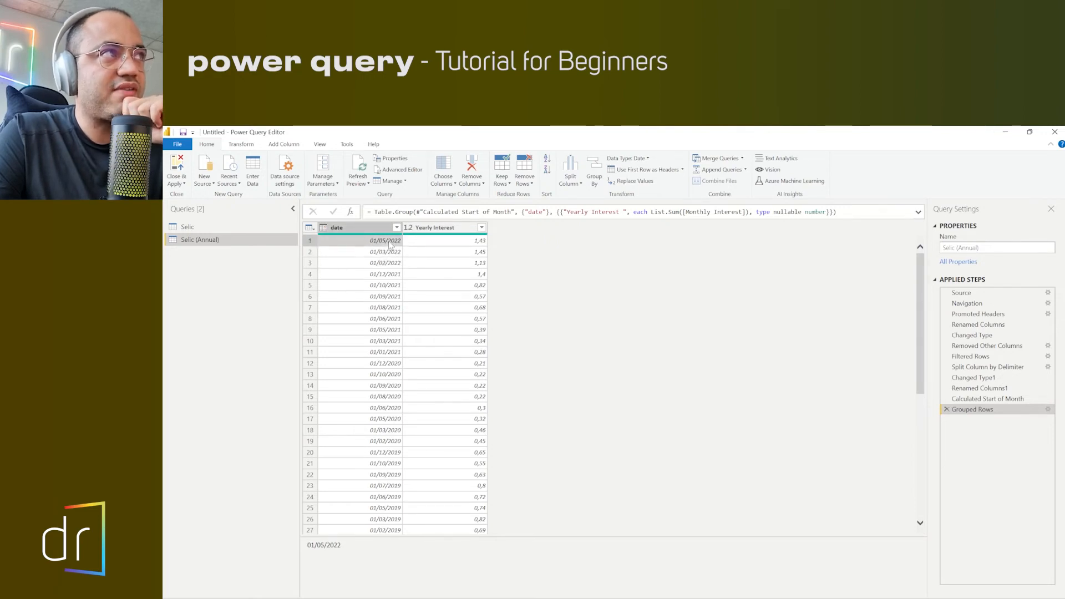
pyautogui.click(384, 230)
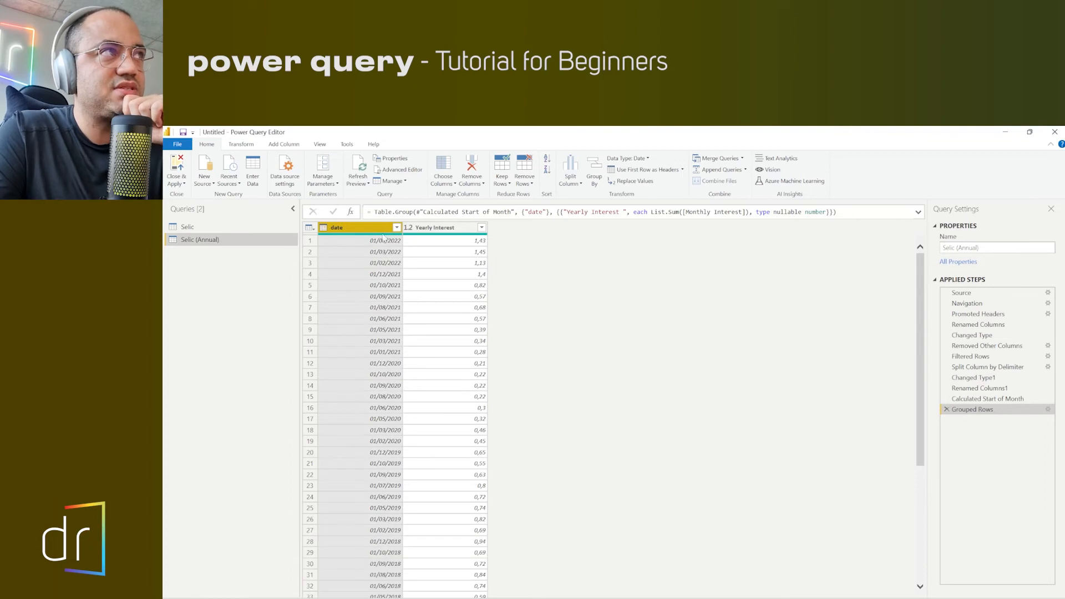
pyautogui.click(388, 252)
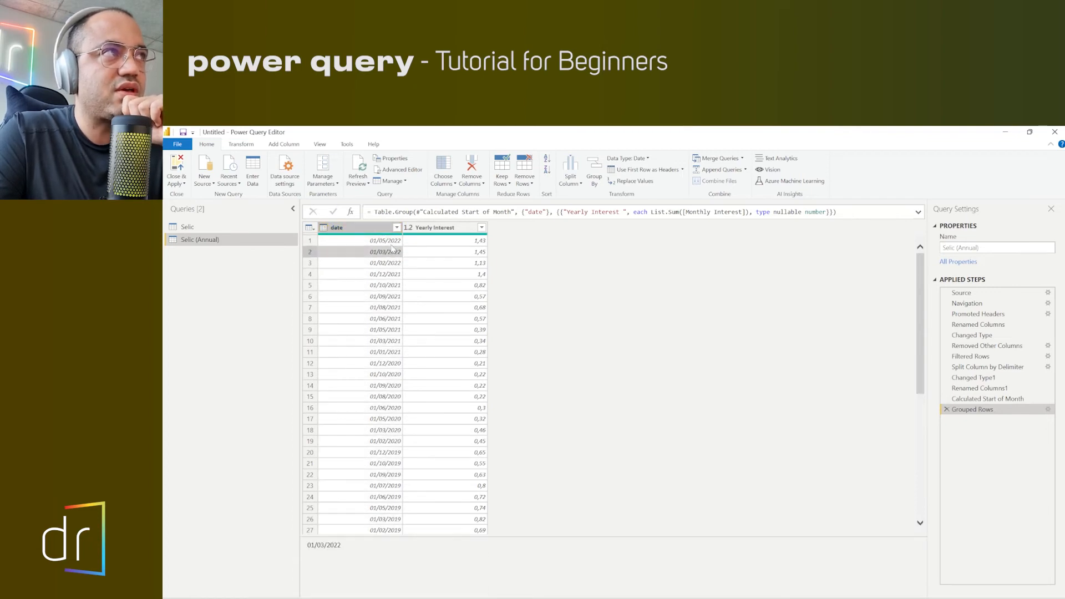
# Add a Year column extracted from the date column
pyautogui.click(382, 230)
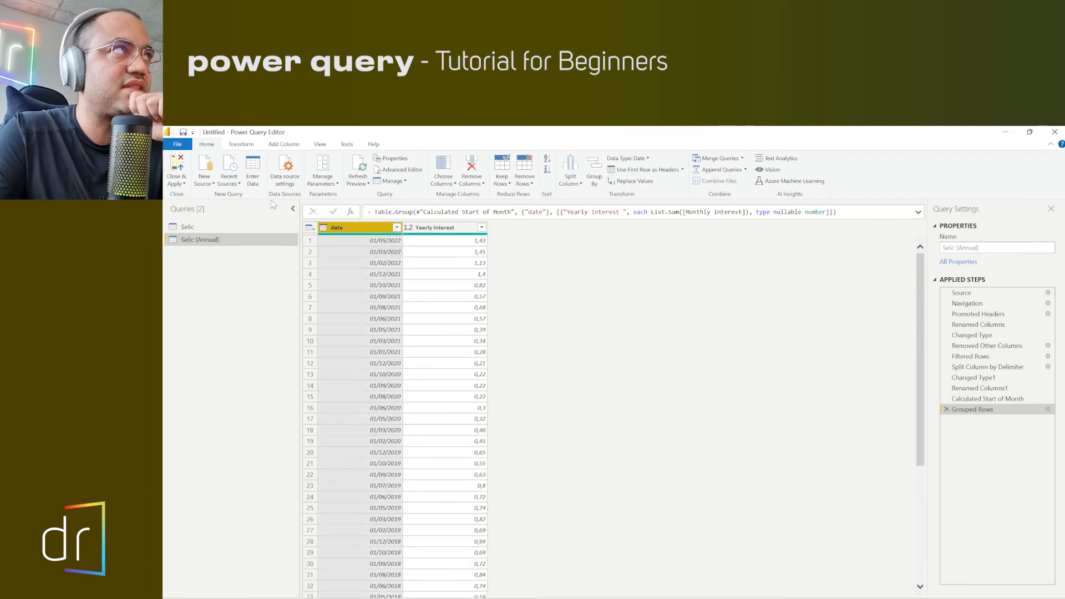
pyautogui.click(297, 146)
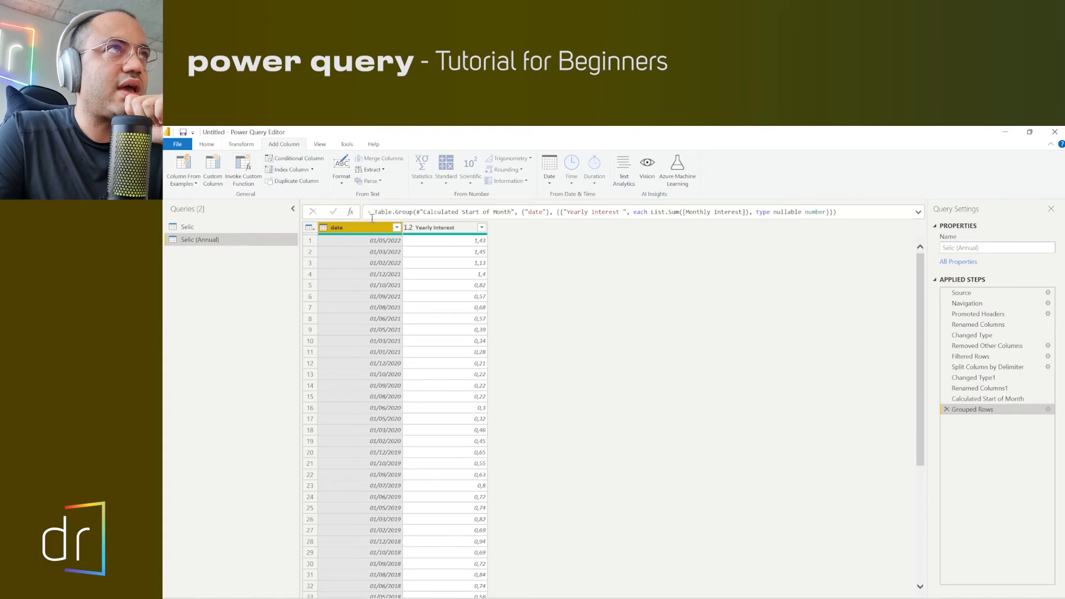
pyautogui.click(551, 178)
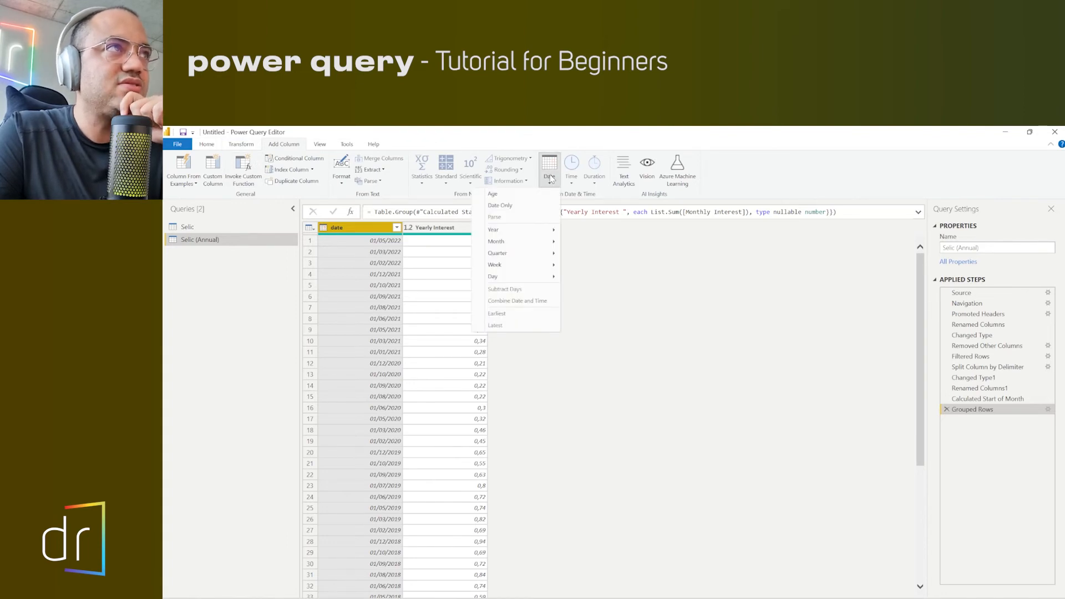
pyautogui.moveTo(516, 236)
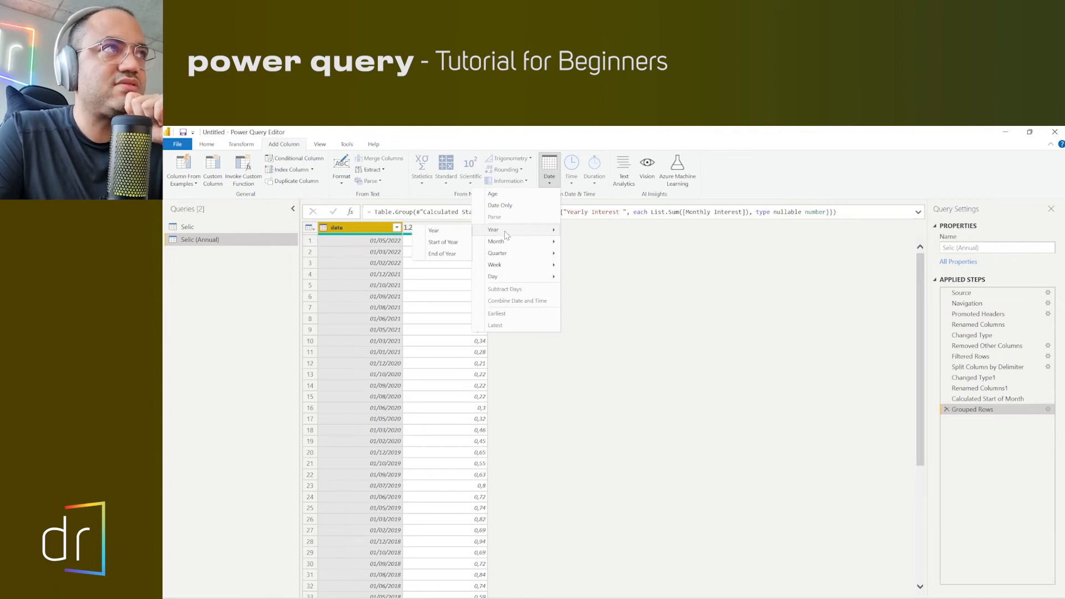
pyautogui.click(436, 231)
pyautogui.click(567, 241)
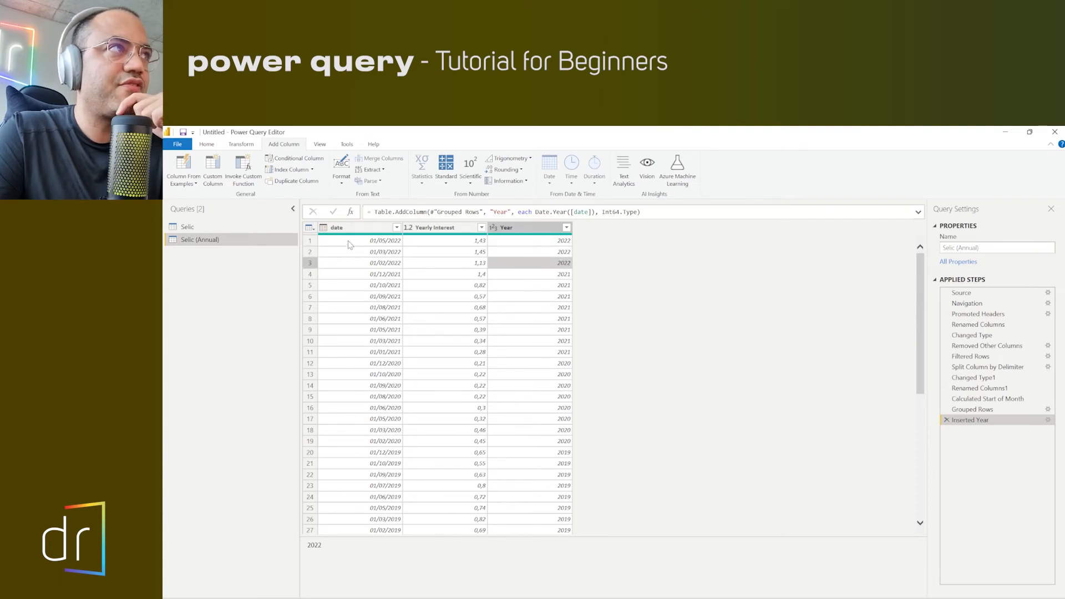
# Start a basic Group By on the Year column, with "Yearly Interest" as the new column name
pyautogui.click(555, 228)
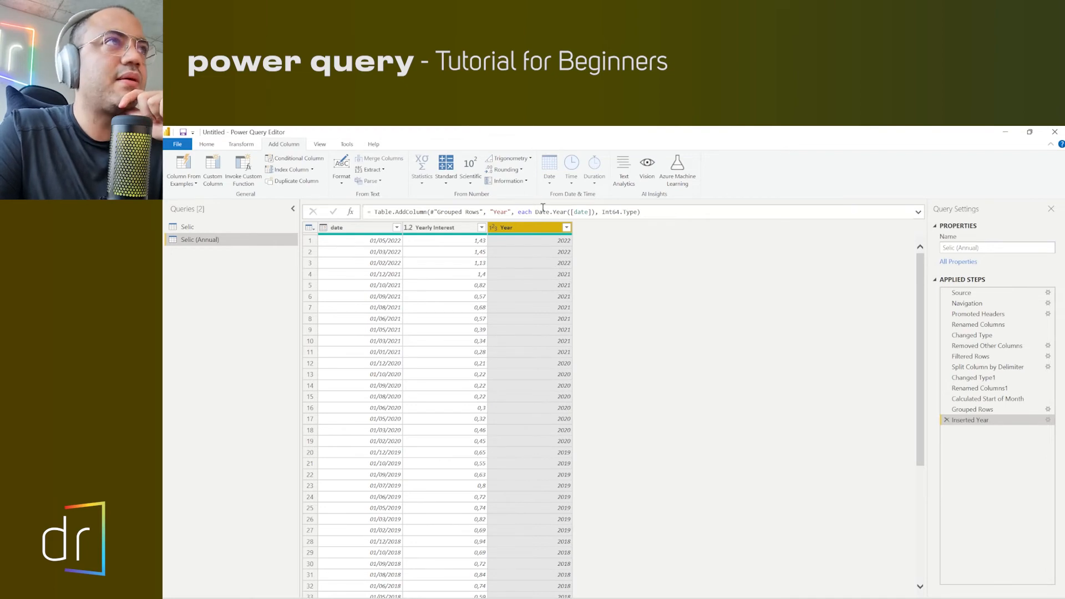
pyautogui.click(207, 144)
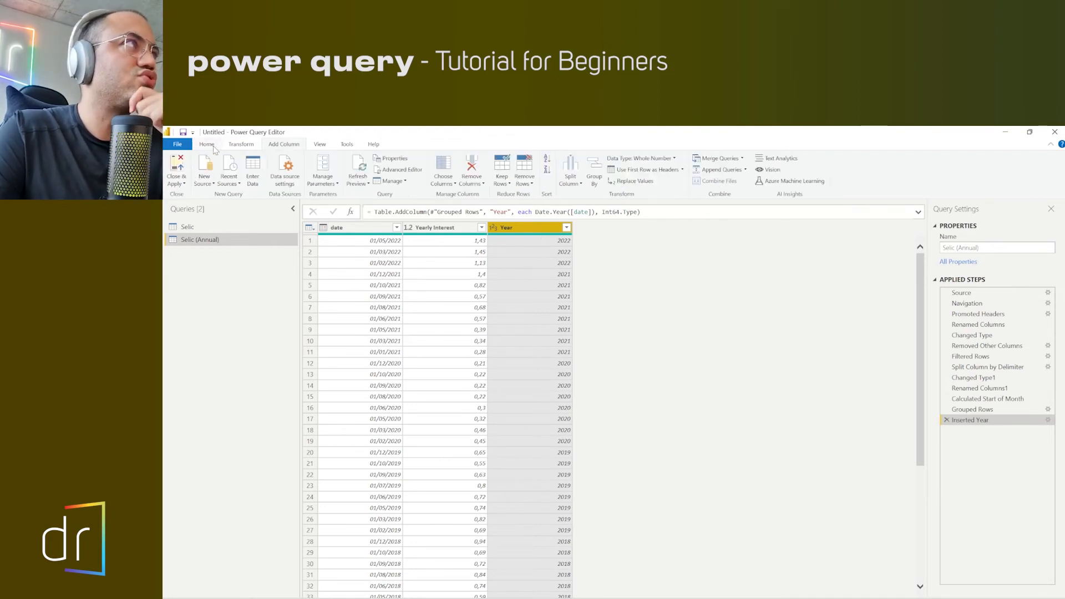
pyautogui.click(588, 185)
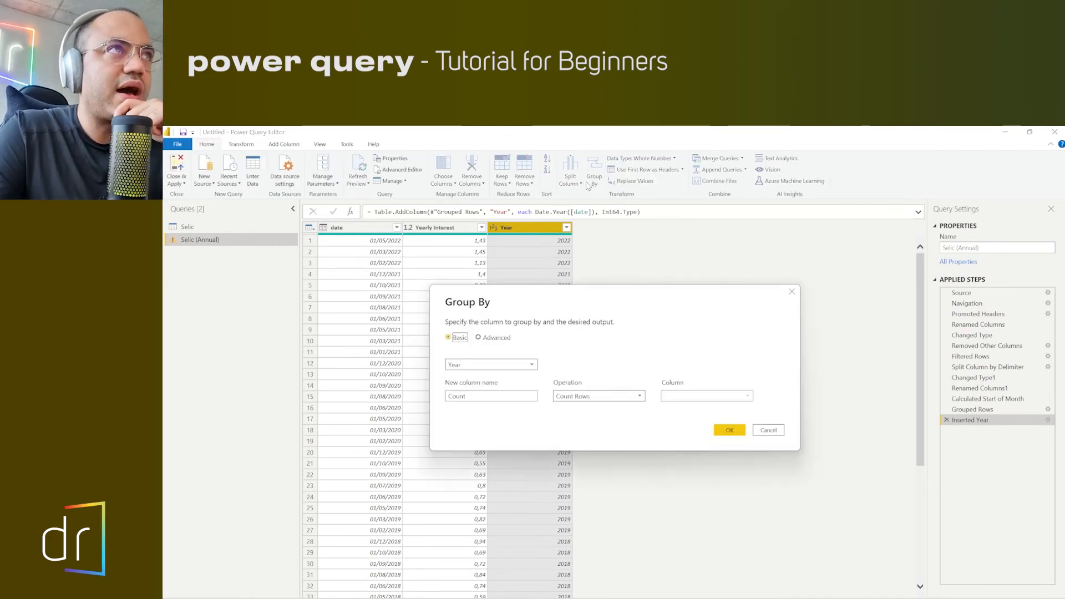
pyautogui.click(502, 365)
pyautogui.click(467, 397)
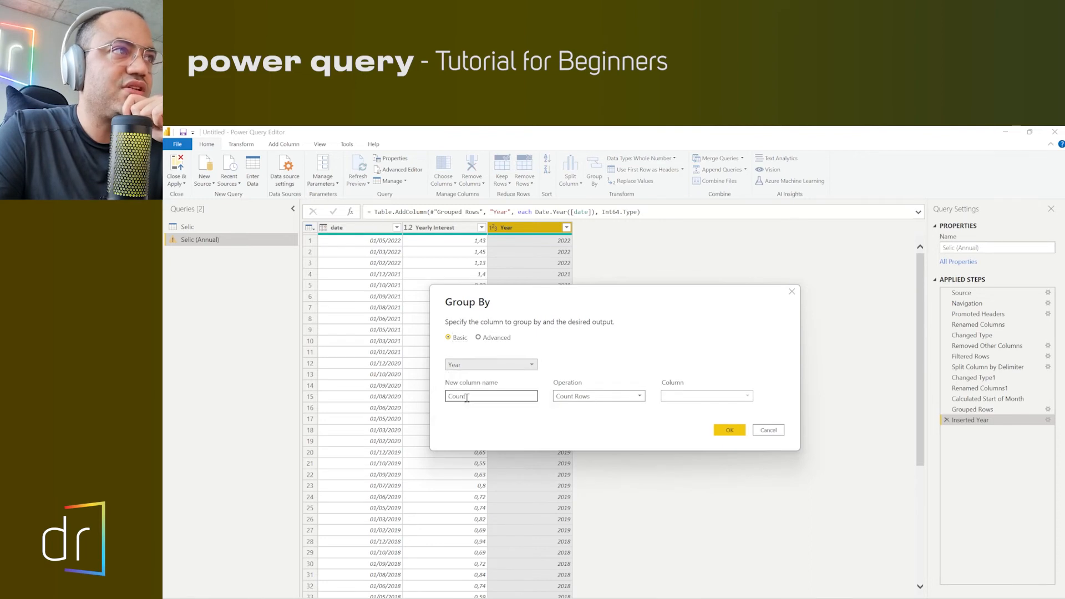
pyautogui.doubleClick(467, 398)
pyautogui.write('Yearly In')
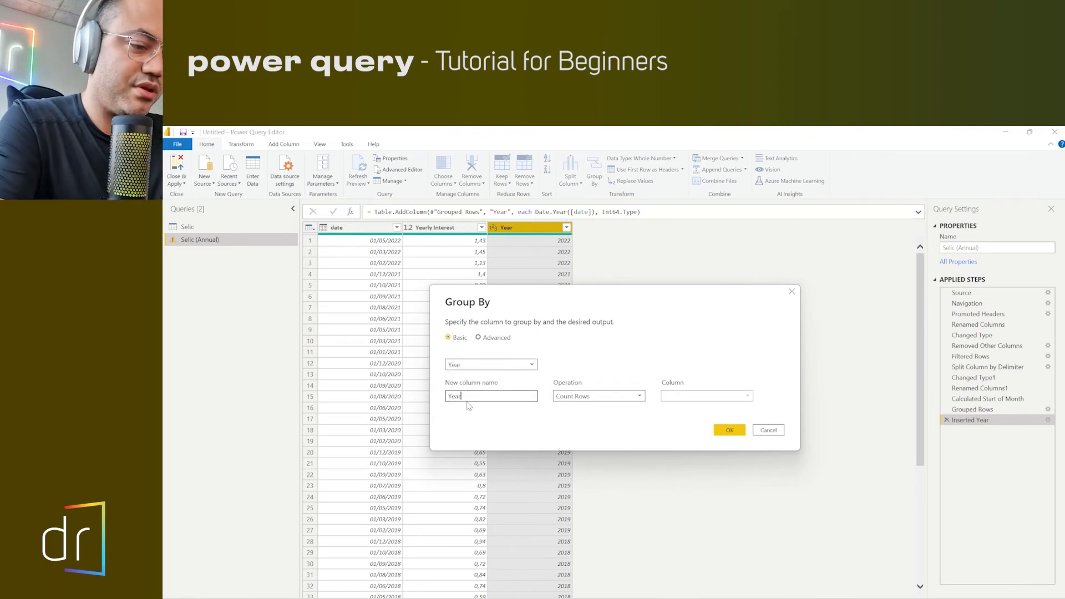
pyautogui.write('terest')
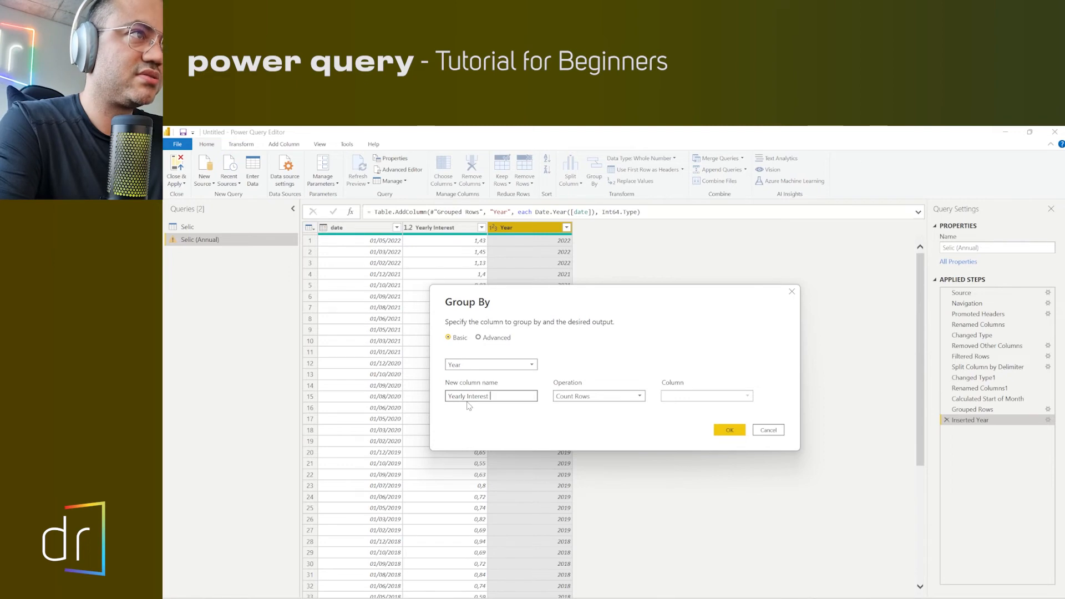
# Set the grouping operation to Sum of the existing Yearly Interest column and apply it
pyautogui.click(581, 397)
pyautogui.click(562, 407)
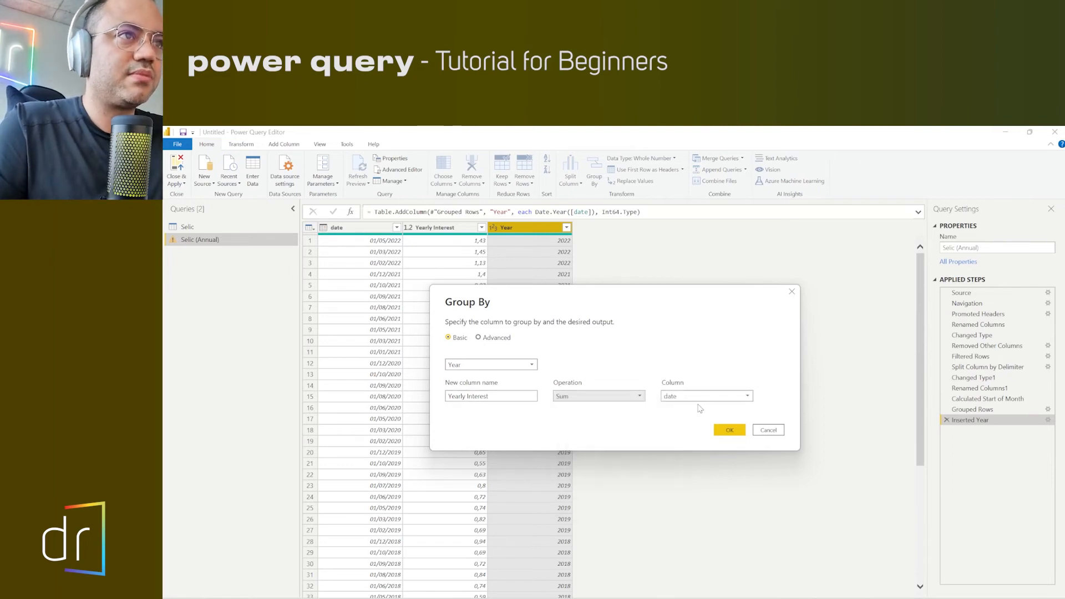
pyautogui.click(700, 400)
pyautogui.click(693, 427)
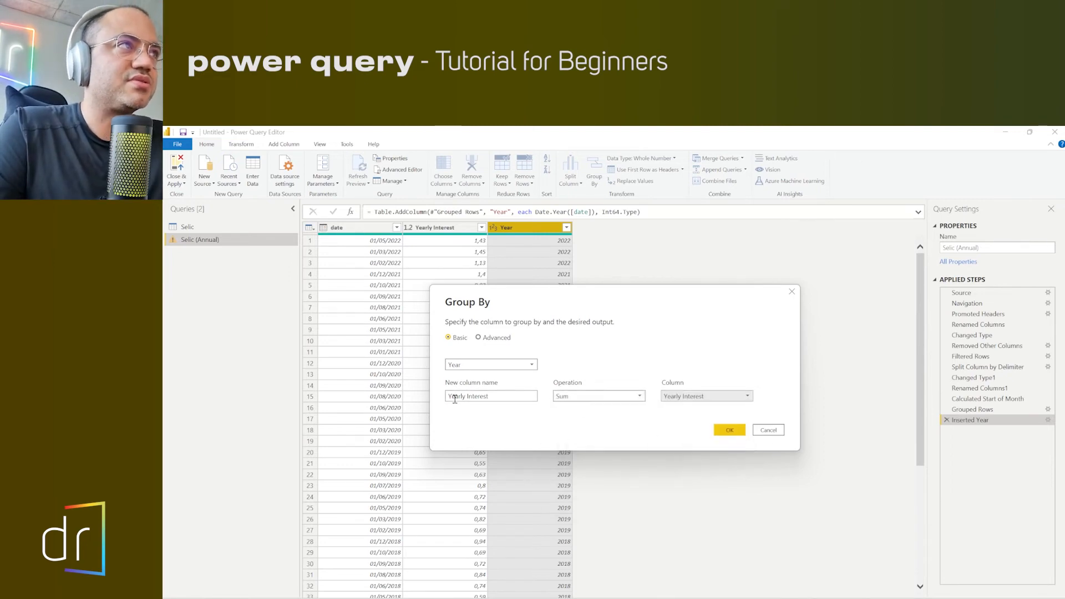
pyautogui.click(730, 430)
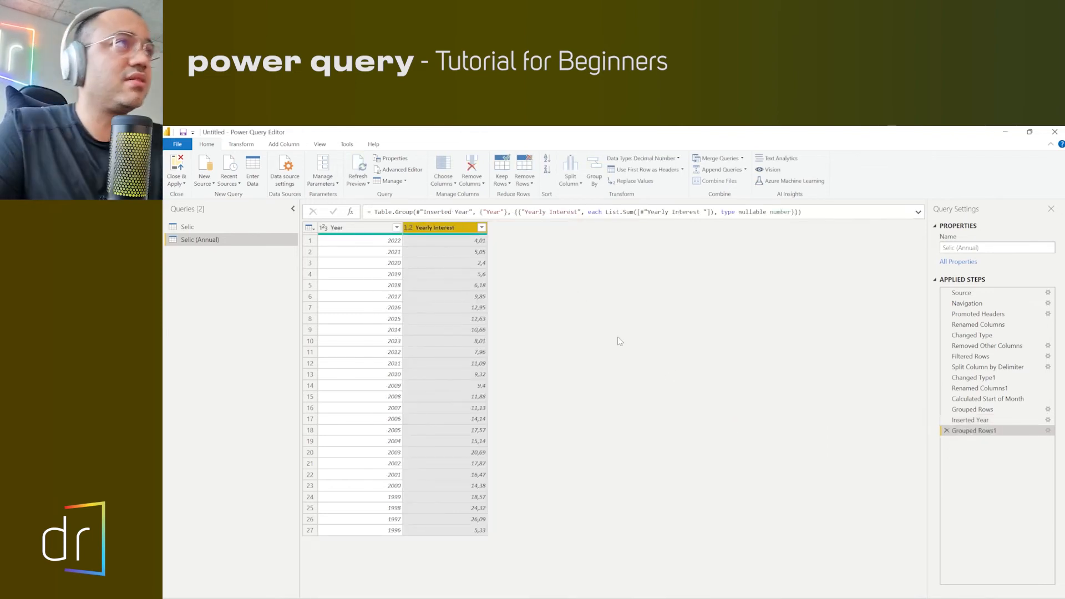
# Examine the regrouped table row by row, from 2022 down to 1996 and back, checking for one row per year
pyautogui.click(374, 242)
pyautogui.click(416, 248)
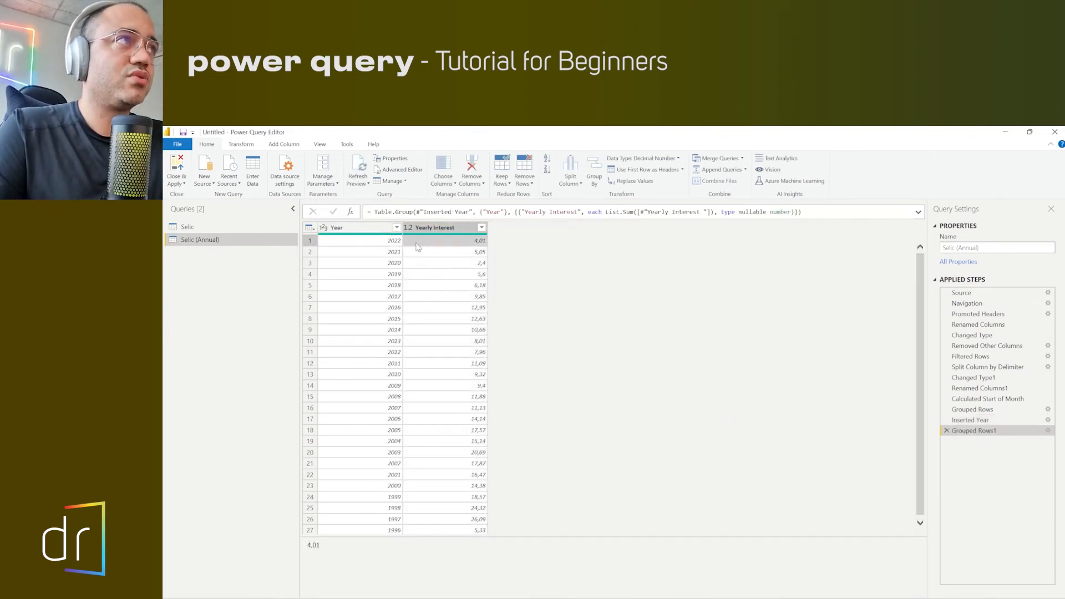
pyautogui.click(371, 242)
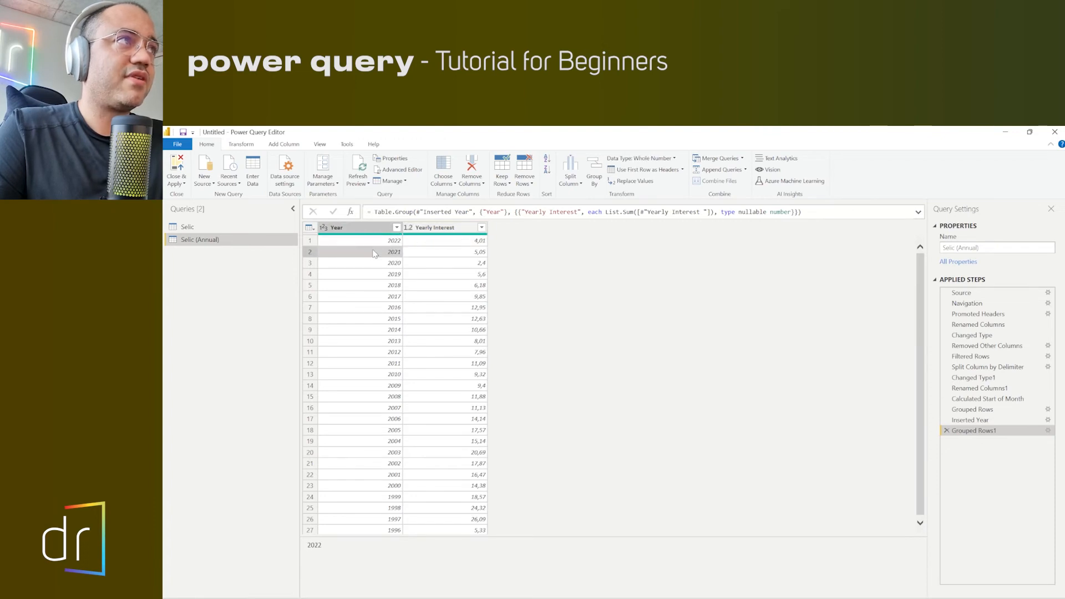
pyautogui.click(374, 264)
pyautogui.click(375, 275)
pyautogui.click(378, 297)
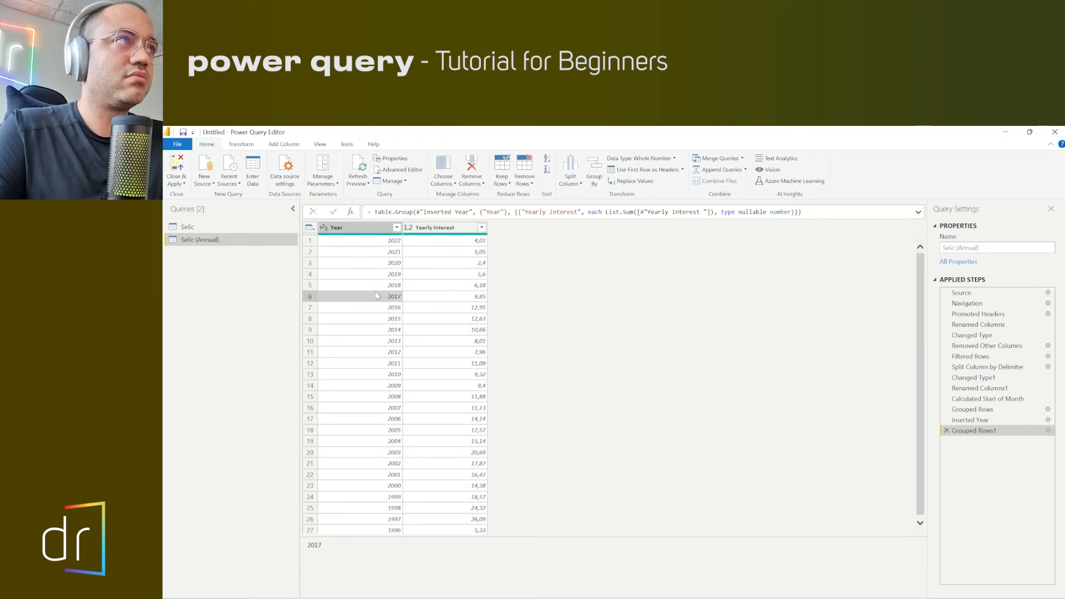
pyautogui.click(378, 309)
pyautogui.click(379, 331)
pyautogui.click(380, 364)
pyautogui.click(382, 386)
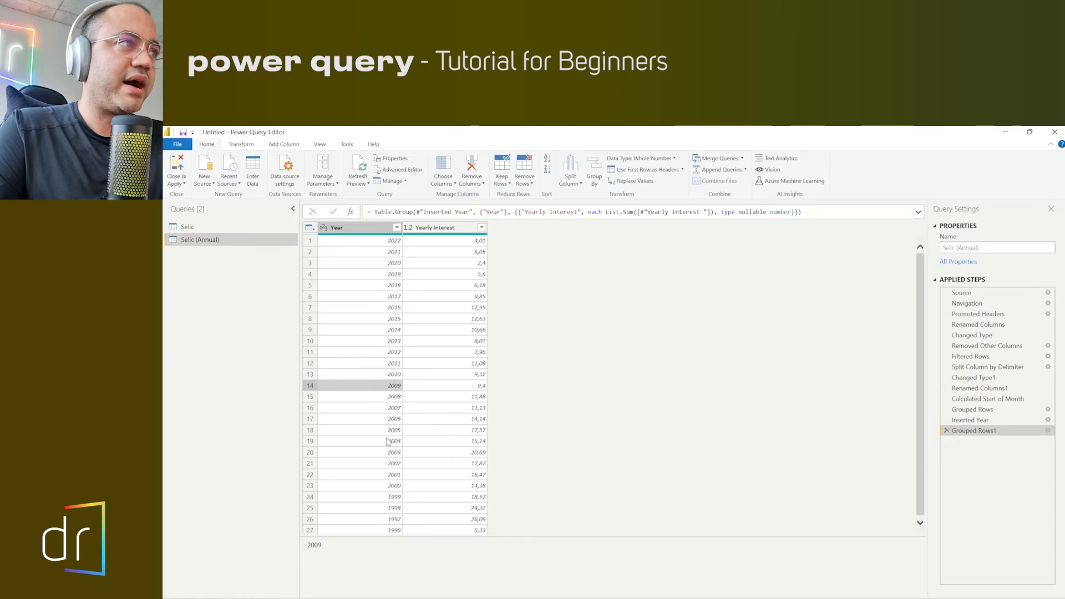
pyautogui.click(389, 442)
pyautogui.click(370, 484)
pyautogui.click(368, 519)
pyautogui.click(373, 530)
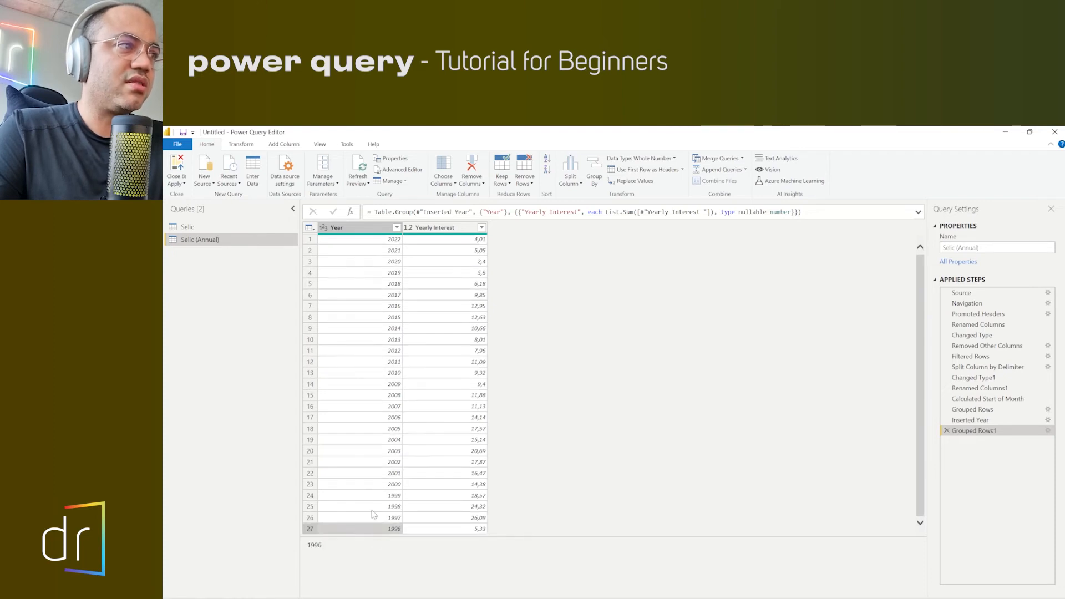
pyautogui.click(373, 509)
pyautogui.click(370, 486)
pyautogui.click(371, 451)
pyautogui.click(372, 417)
pyautogui.click(373, 373)
pyautogui.click(374, 317)
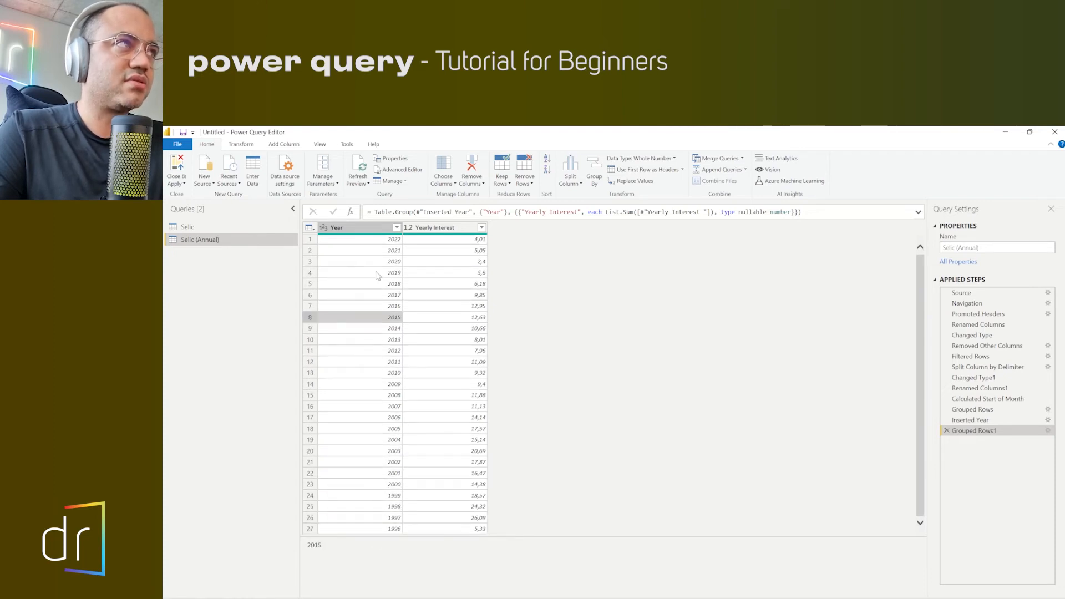
pyautogui.click(379, 273)
pyautogui.click(378, 243)
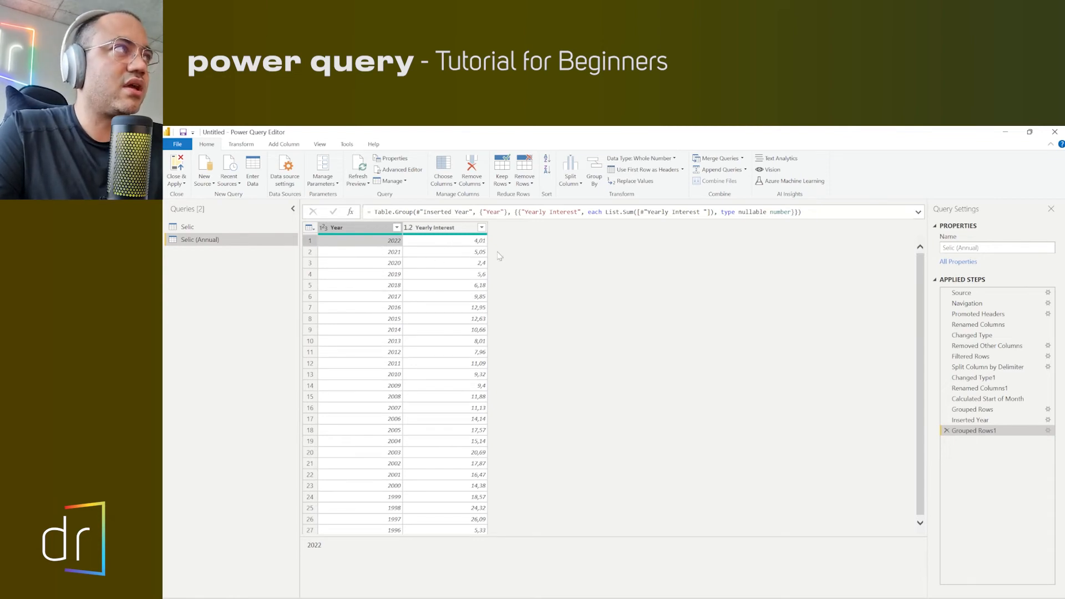
# Open the Selic query and select its Monthly Interest column
pyautogui.click(210, 227)
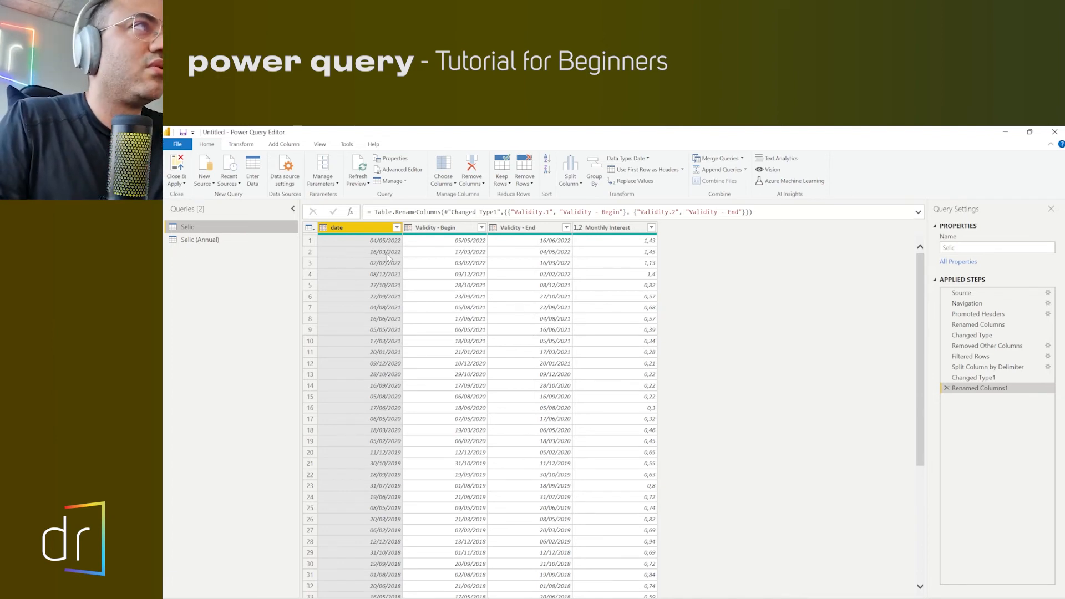
pyautogui.click(609, 228)
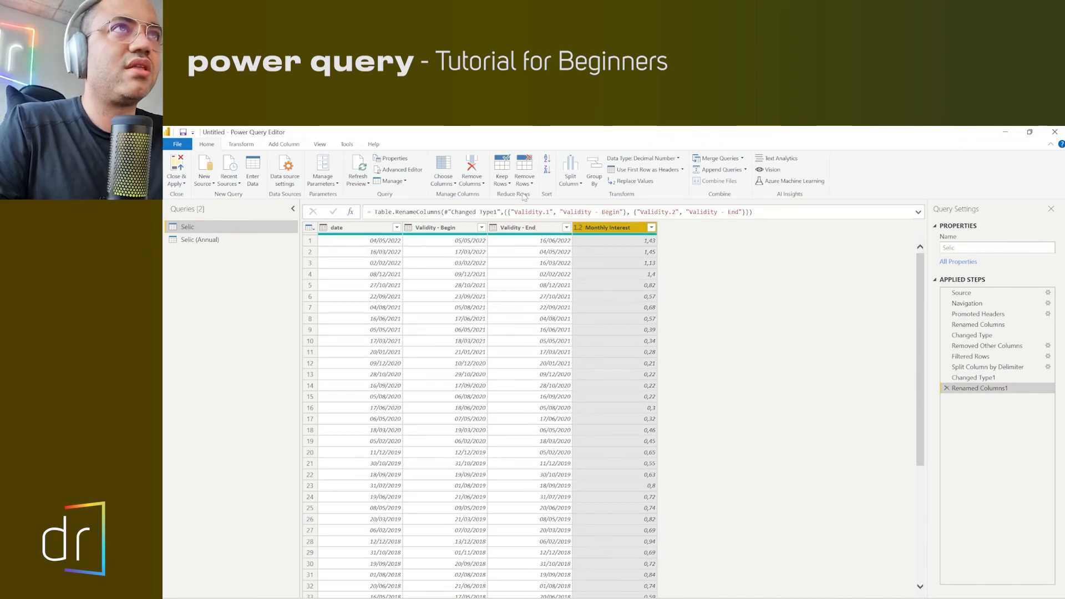
pyautogui.click(725, 160)
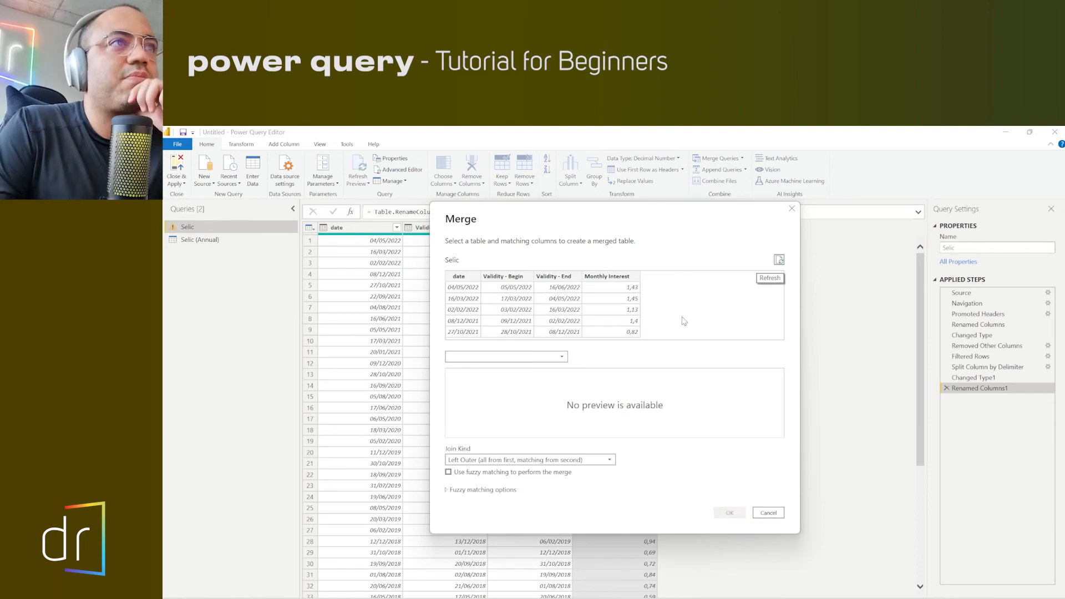
pyautogui.click(557, 358)
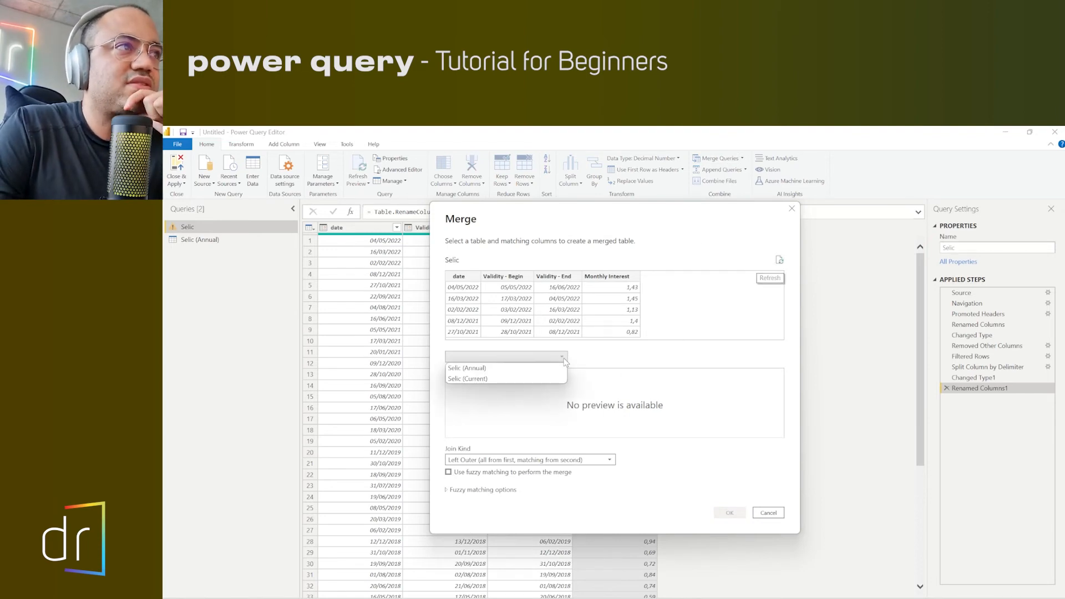
pyautogui.click(488, 368)
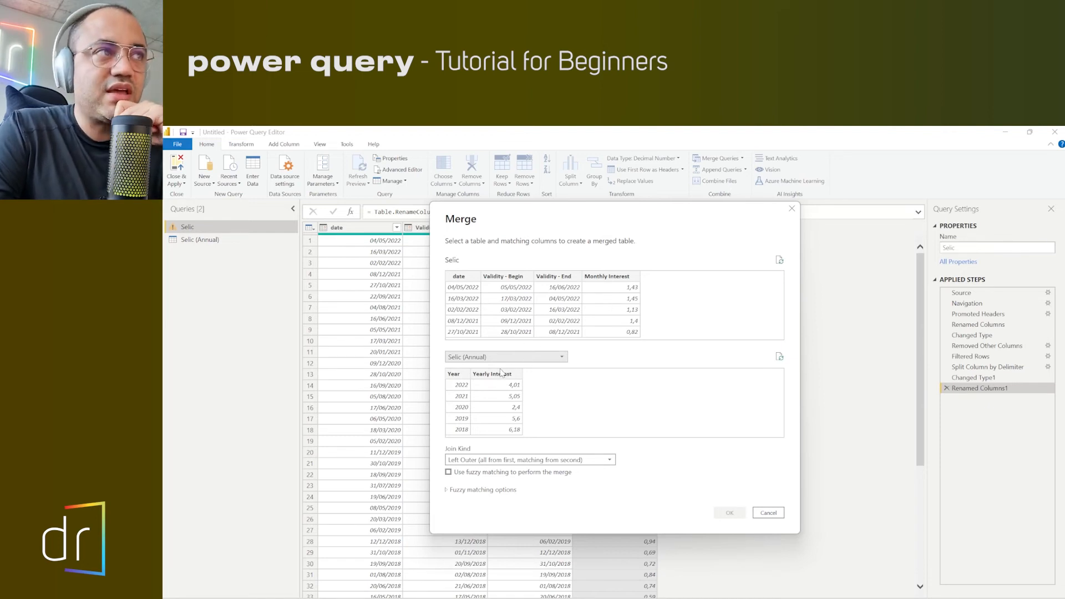
pyautogui.click(461, 375)
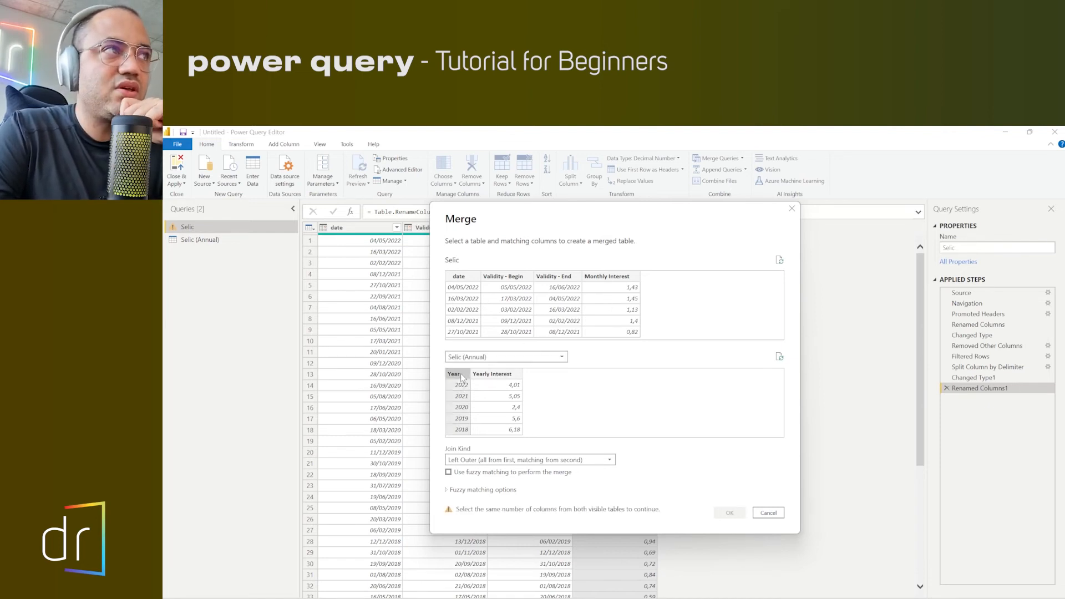
pyautogui.click(600, 278)
pyautogui.click(542, 281)
pyautogui.click(501, 278)
pyautogui.click(452, 279)
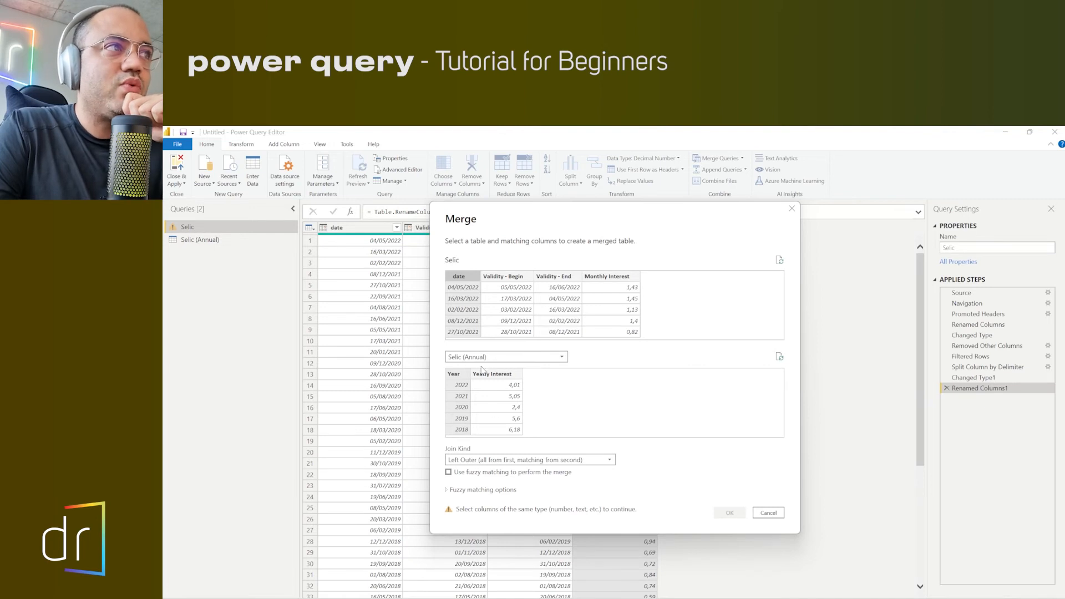
pyautogui.click(760, 512)
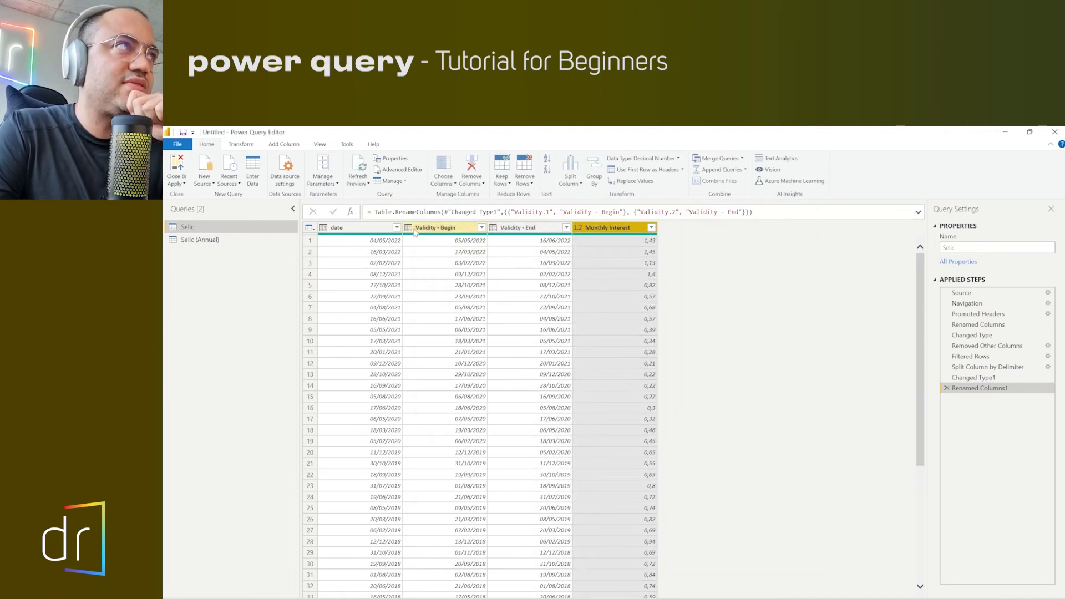
# Add a Year column to the Selic query, extracted from its date column
pyautogui.click(348, 227)
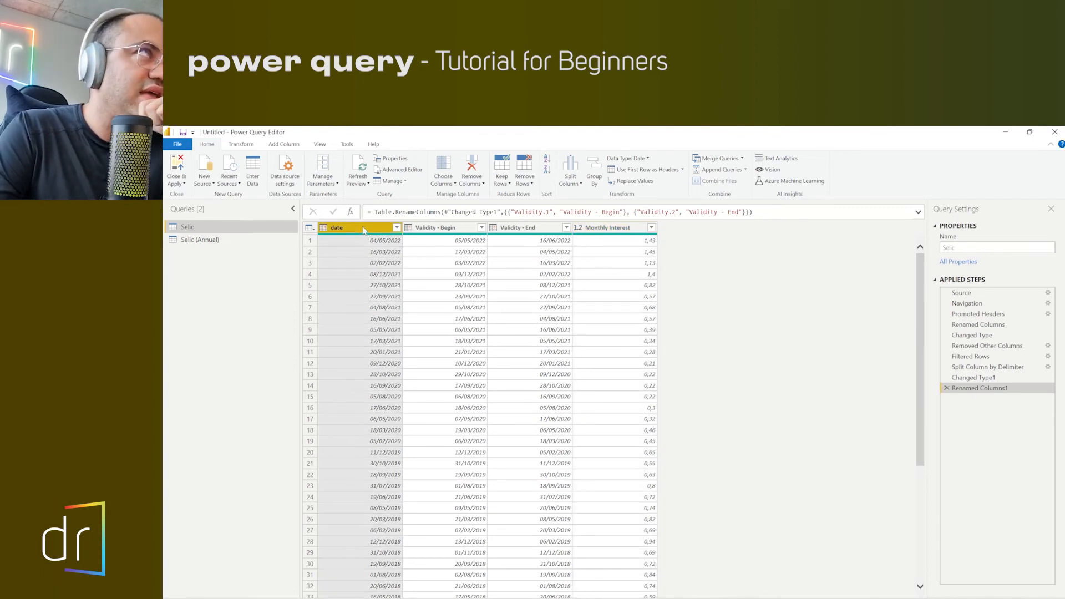
pyautogui.click(283, 144)
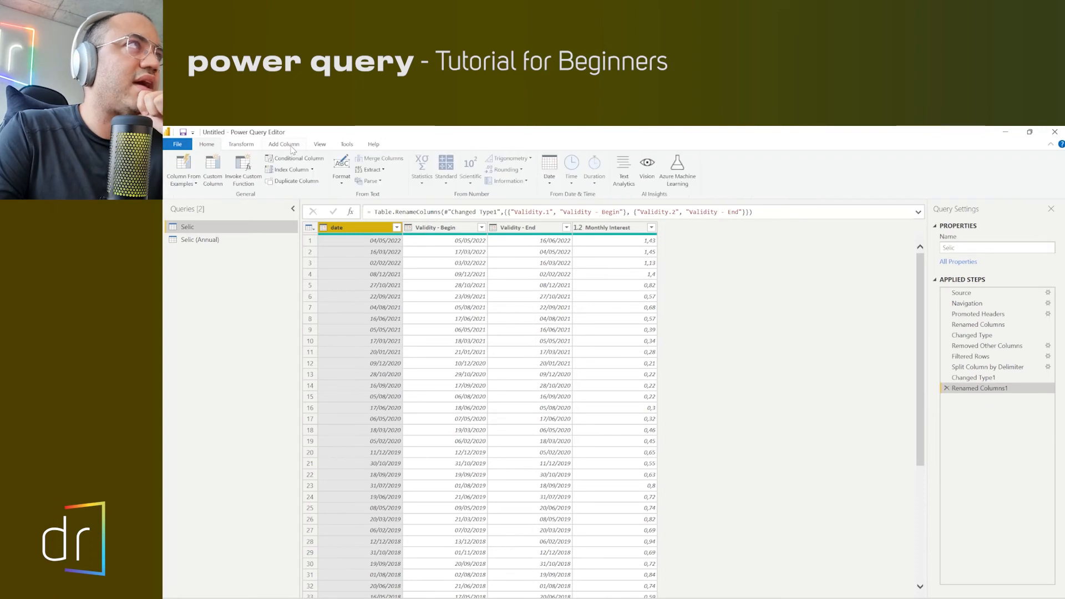
pyautogui.click(548, 177)
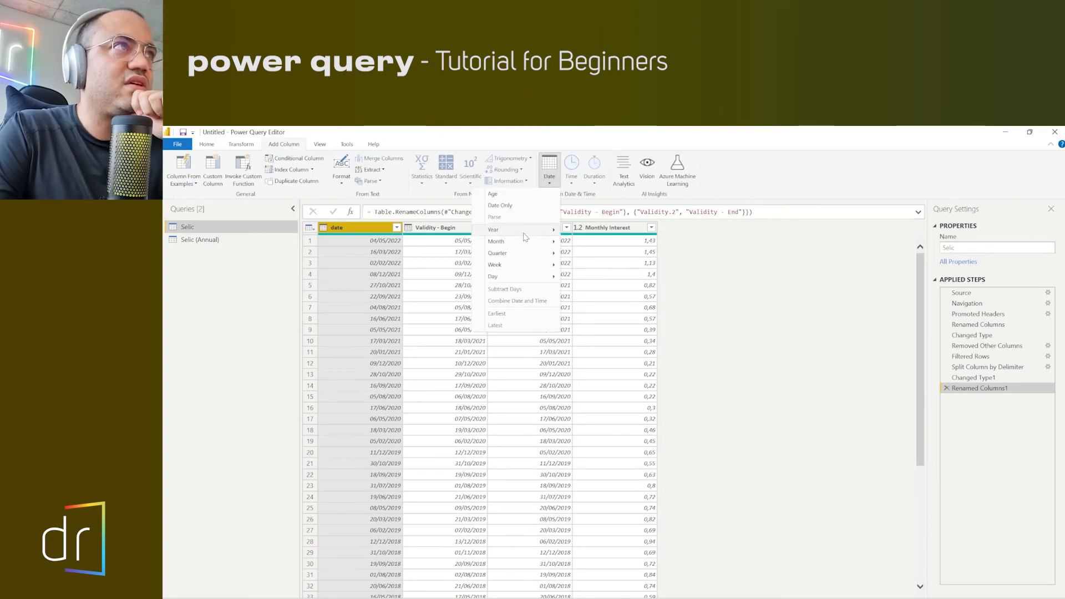
pyautogui.moveTo(521, 229)
pyautogui.click(451, 232)
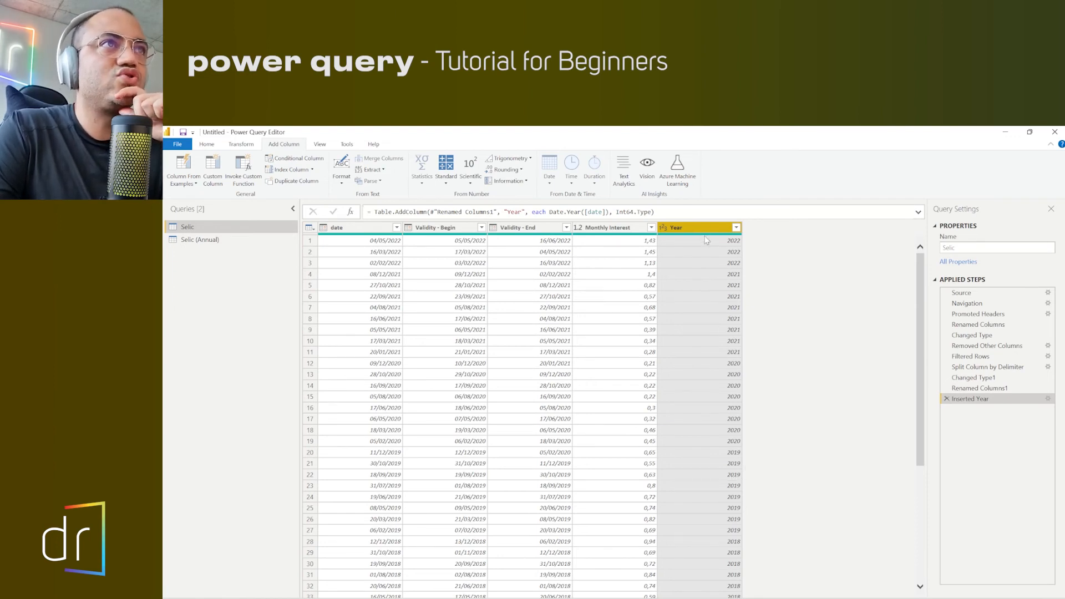
# Merge the Selic query with Selic (Annual), matching the Year columns of both tables with a Left Outer join
pyautogui.click(214, 147)
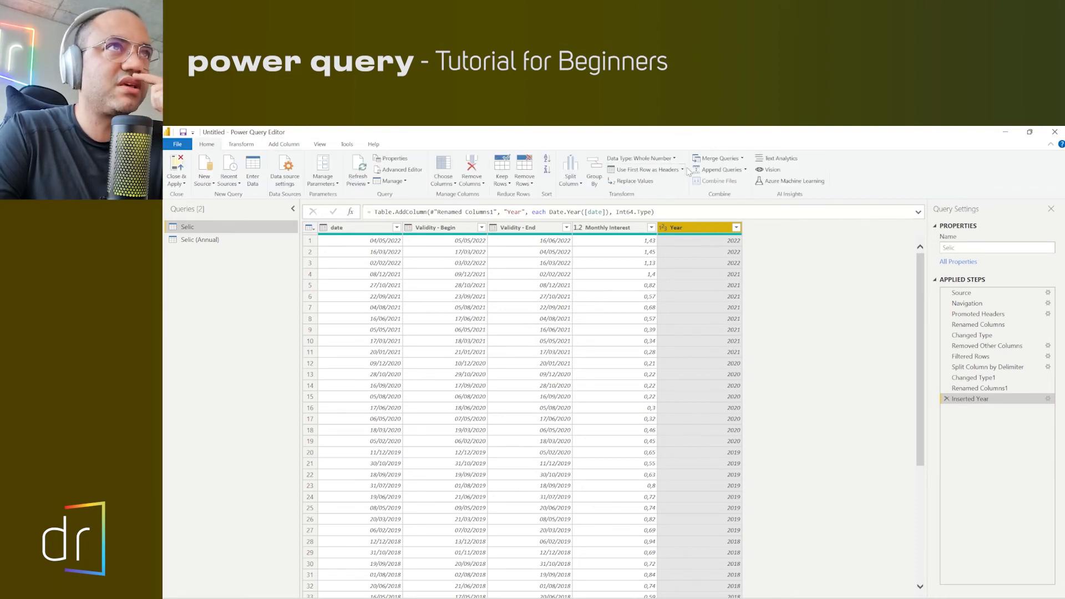
pyautogui.click(715, 158)
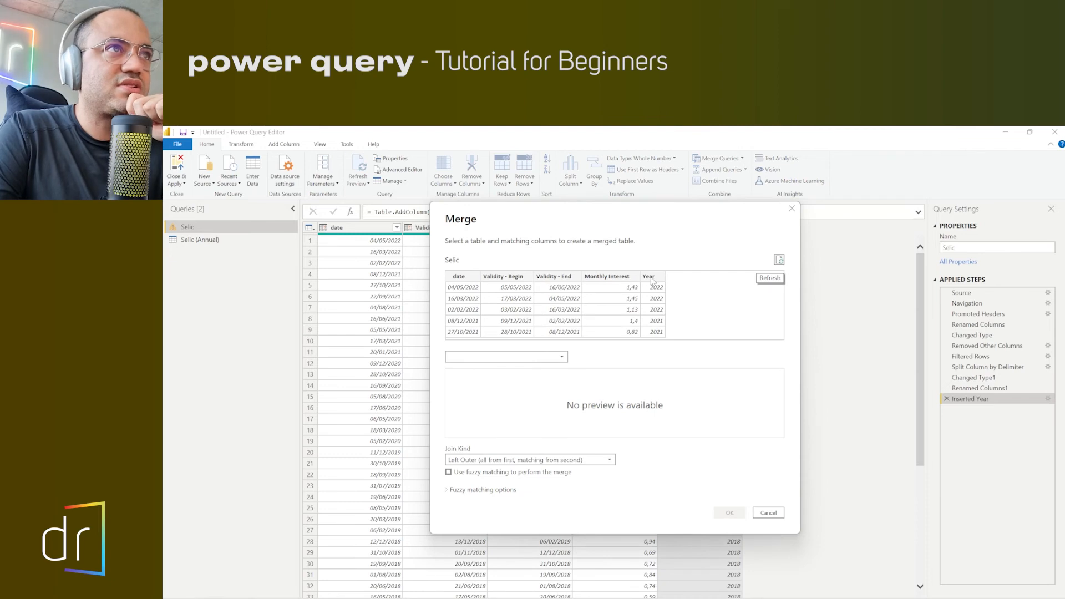
pyautogui.click(560, 356)
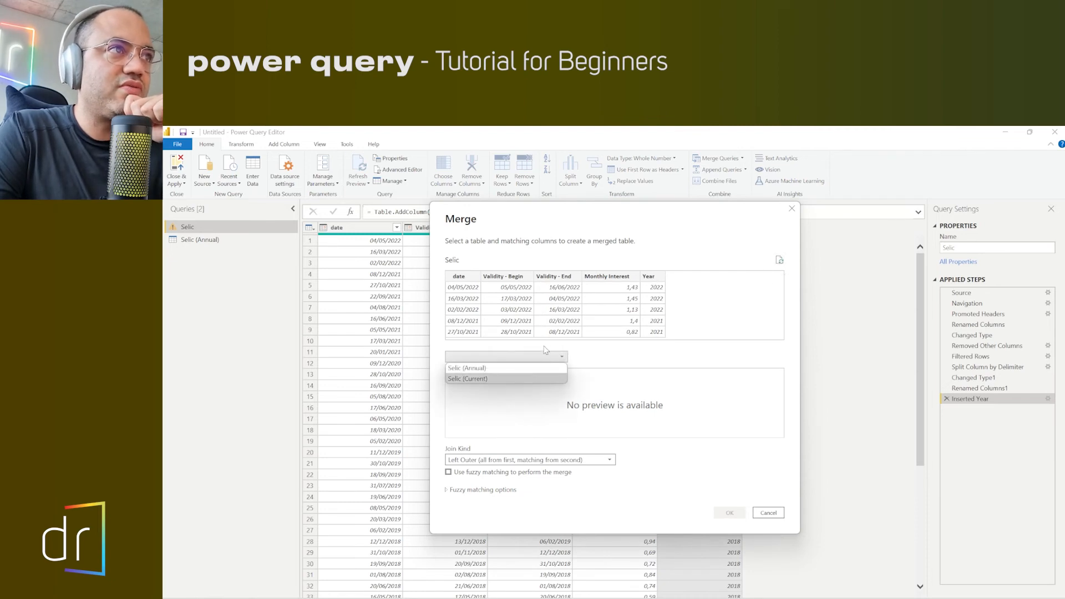
pyautogui.click(577, 359)
pyautogui.click(561, 357)
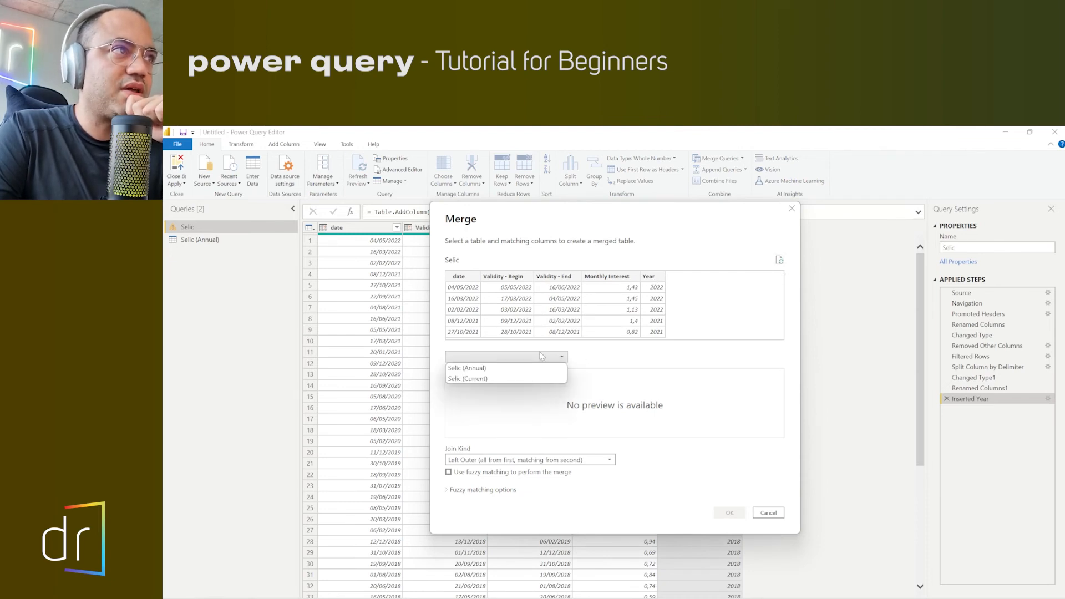
pyautogui.click(474, 368)
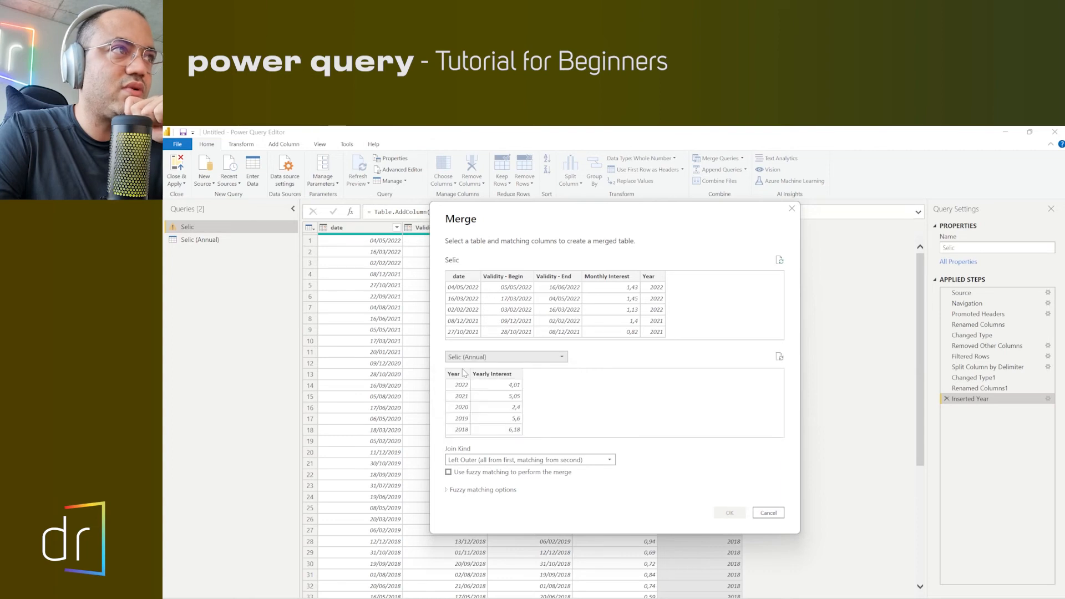
pyautogui.click(654, 280)
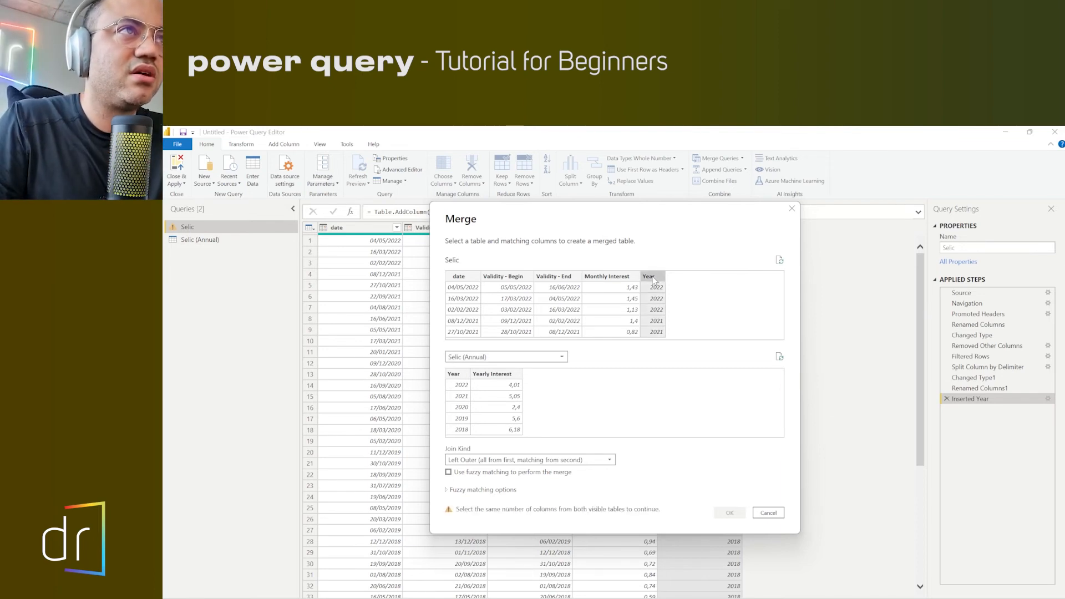
pyautogui.click(455, 376)
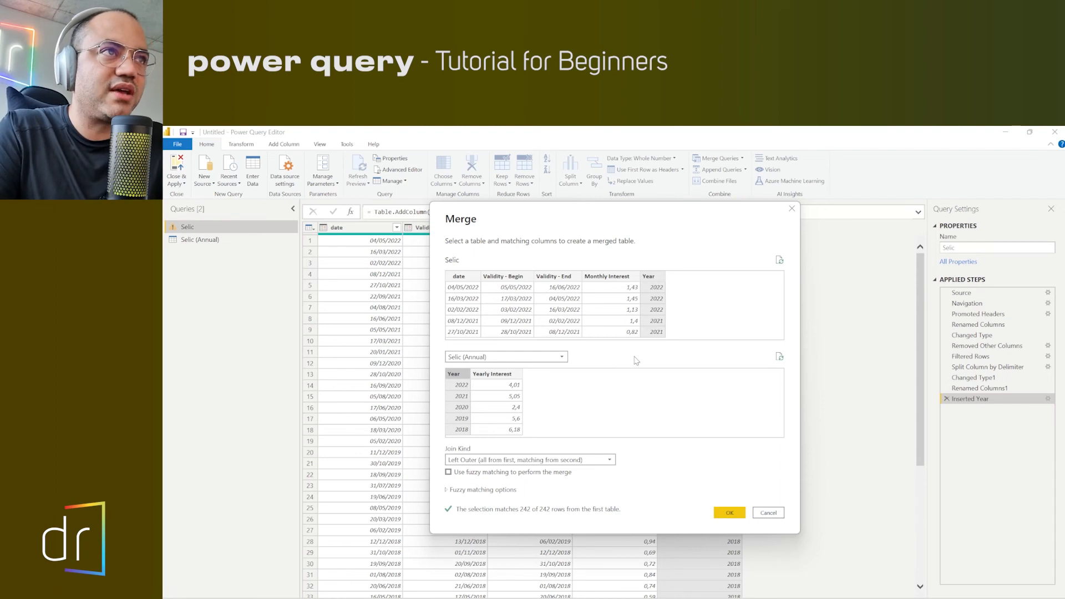
pyautogui.click(731, 513)
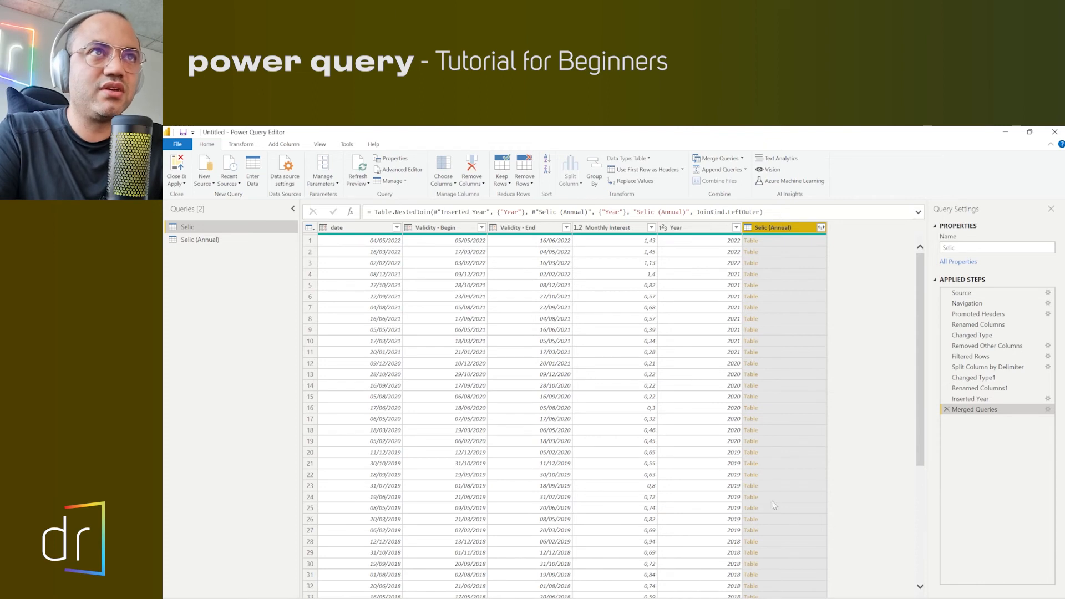
# Expand the merged Selic (Annual) column to Yearly Interest only, without the original column name as prefix
pyautogui.click(820, 228)
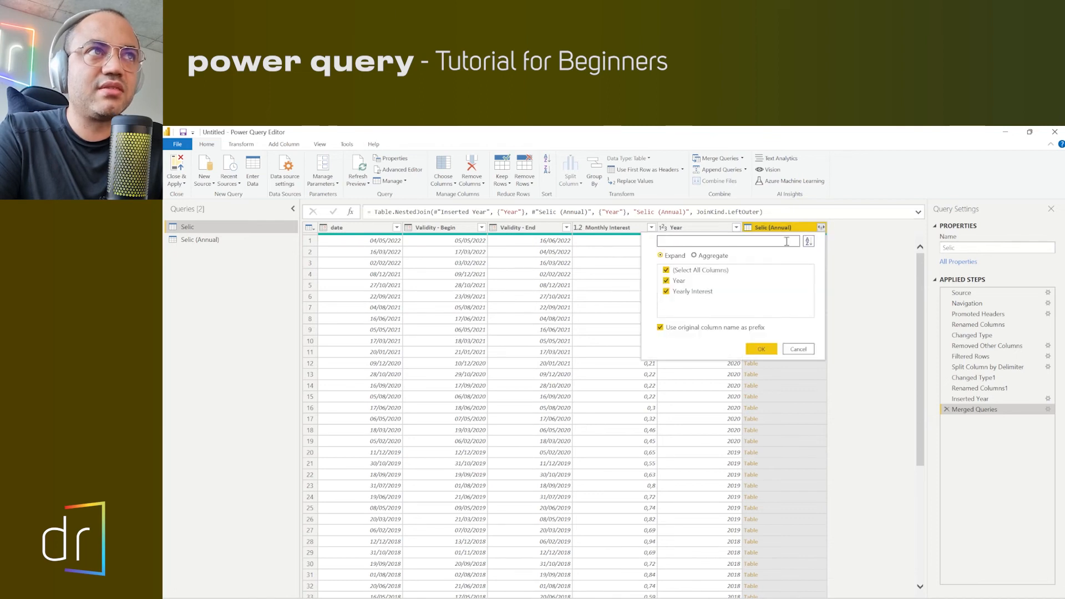
pyautogui.click(670, 280)
pyautogui.click(669, 272)
pyautogui.click(669, 280)
pyautogui.click(674, 279)
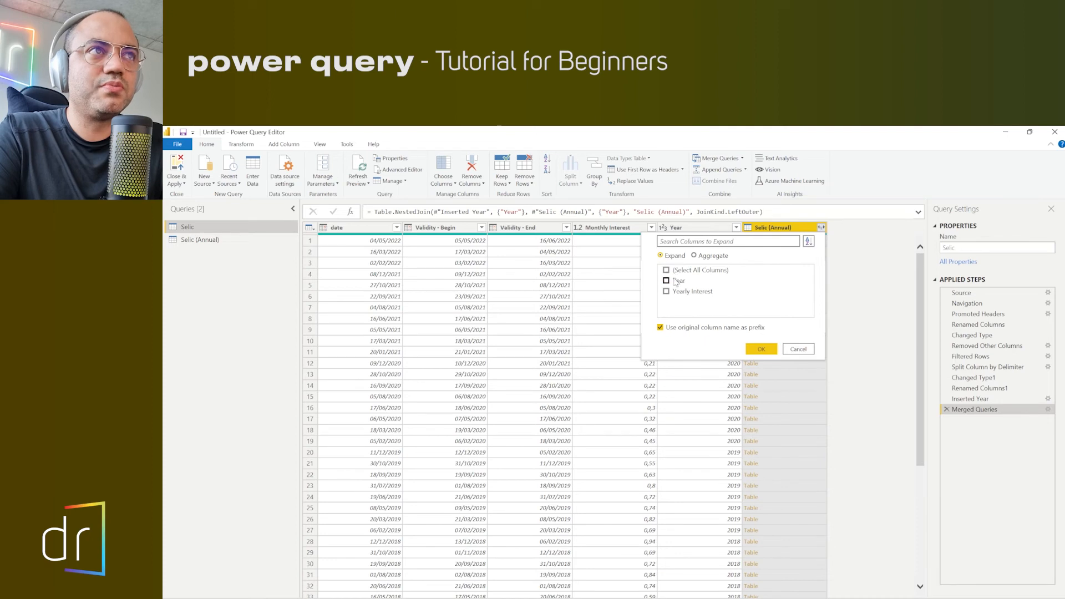
pyautogui.click(676, 281)
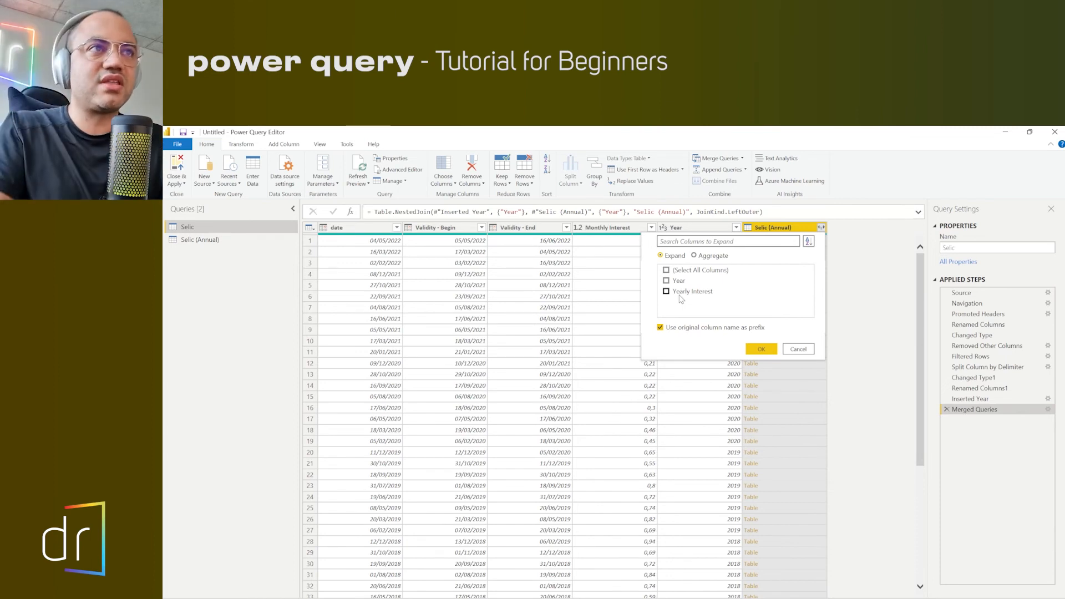
pyautogui.click(663, 330)
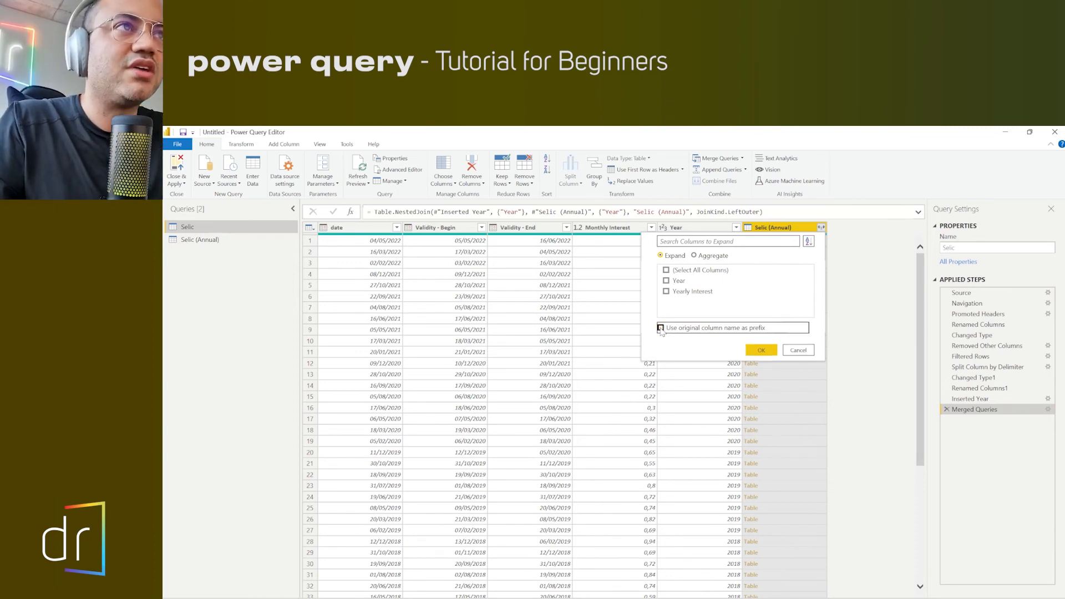
pyautogui.click(666, 292)
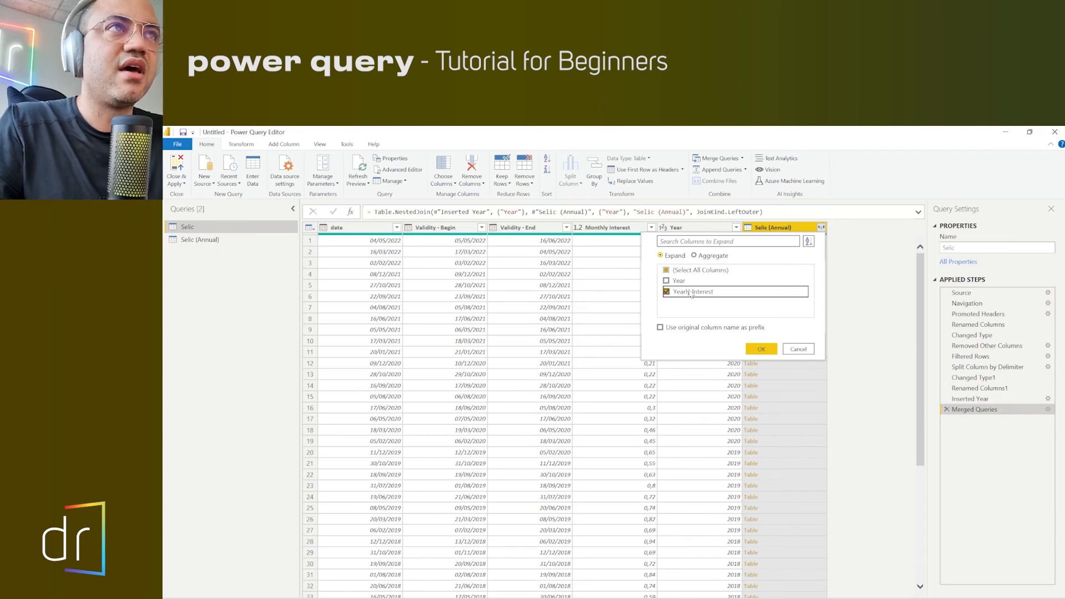
pyautogui.click(656, 241)
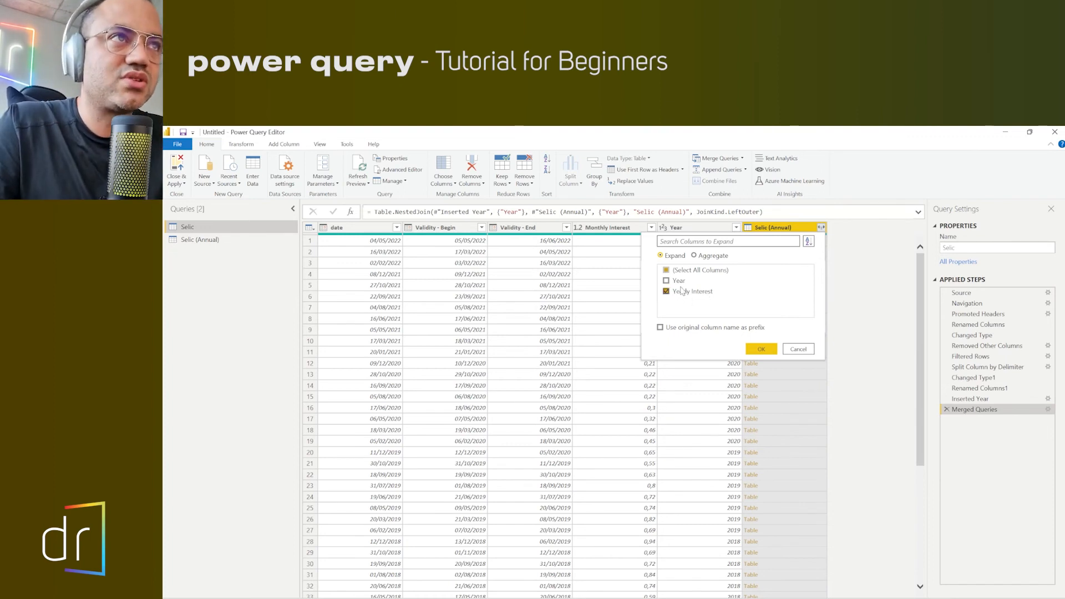
pyautogui.click(762, 349)
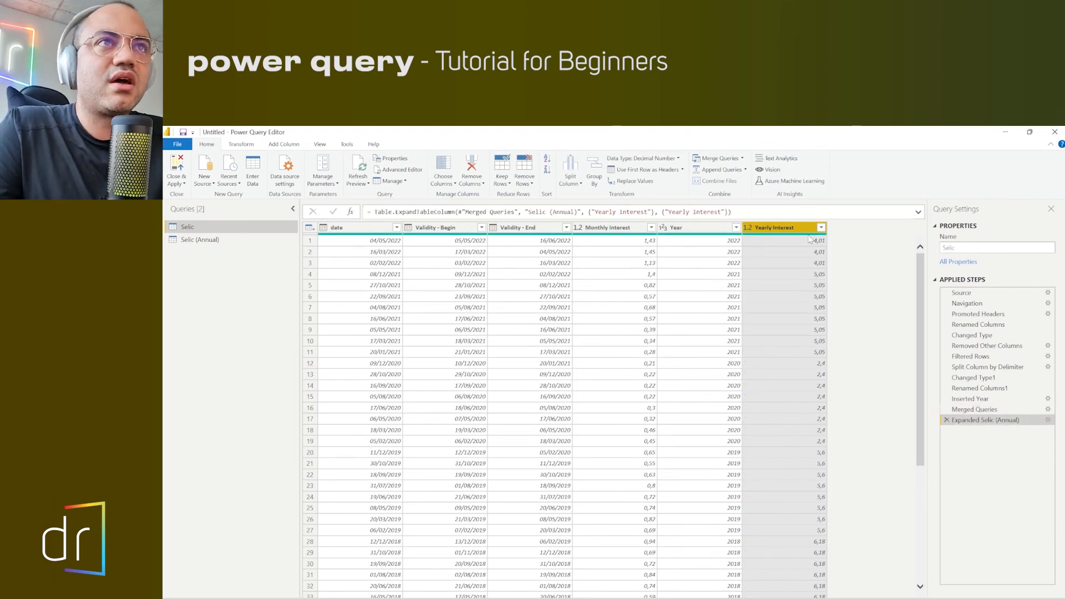
# Examine the expanded Yearly Interest values row by row, comparing them across the 2022 to 2019 rows
pyautogui.click(809, 240)
pyautogui.click(809, 251)
pyautogui.click(808, 262)
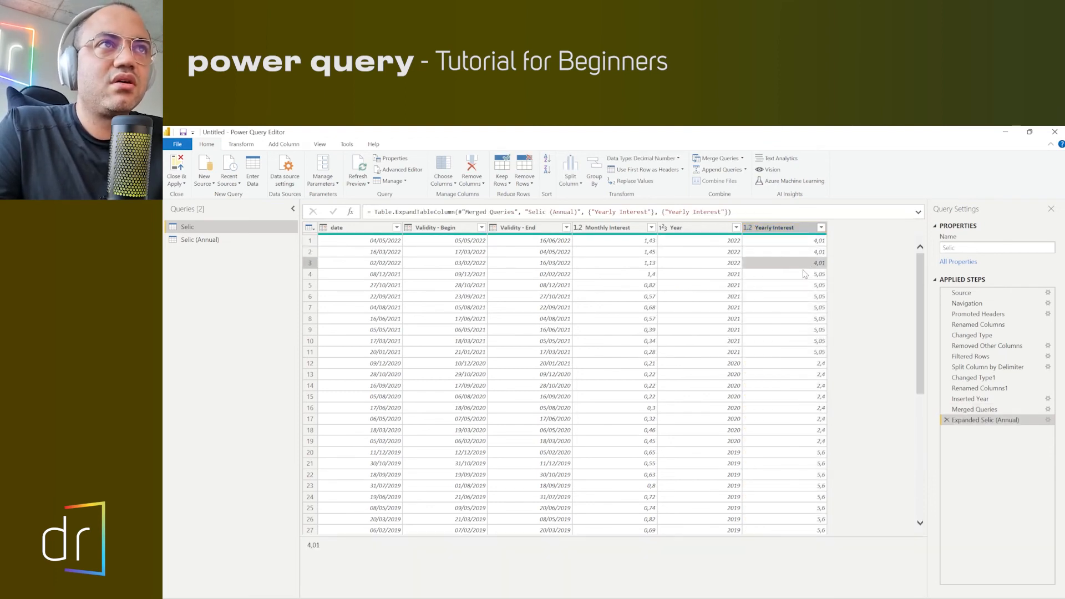
pyautogui.click(805, 274)
pyautogui.click(804, 285)
pyautogui.click(802, 297)
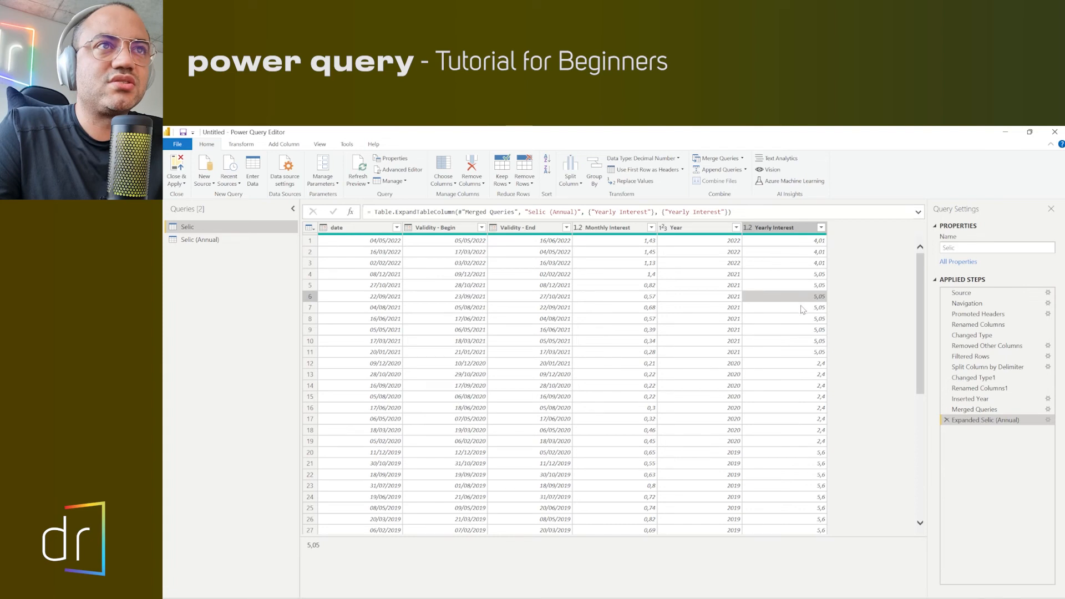
pyautogui.click(801, 307)
pyautogui.click(803, 318)
pyautogui.click(811, 330)
pyautogui.click(808, 341)
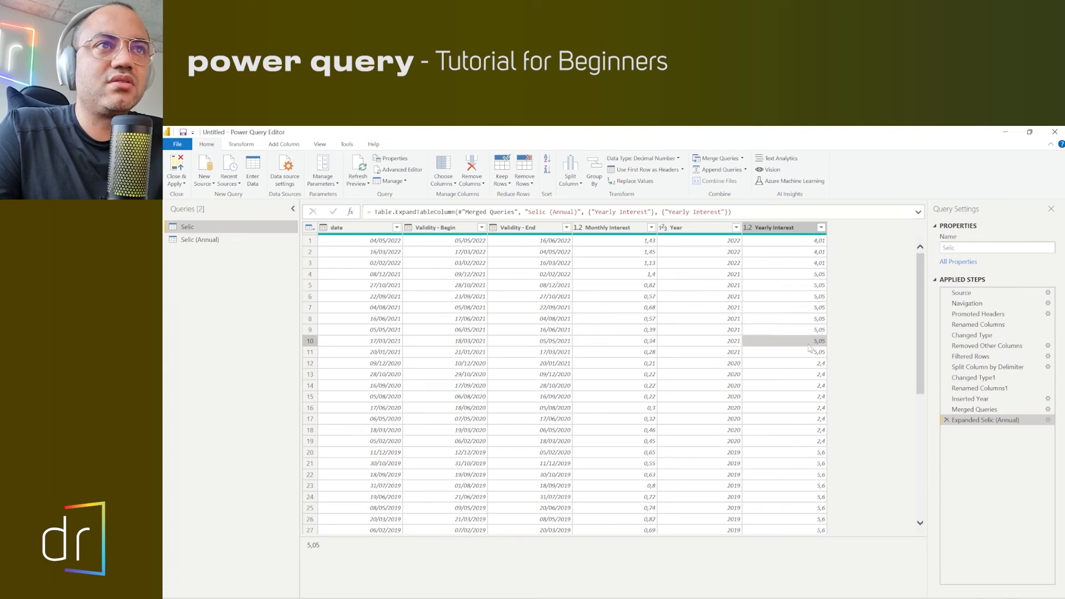
pyautogui.click(809, 352)
pyautogui.click(807, 363)
pyautogui.click(806, 374)
pyautogui.click(805, 386)
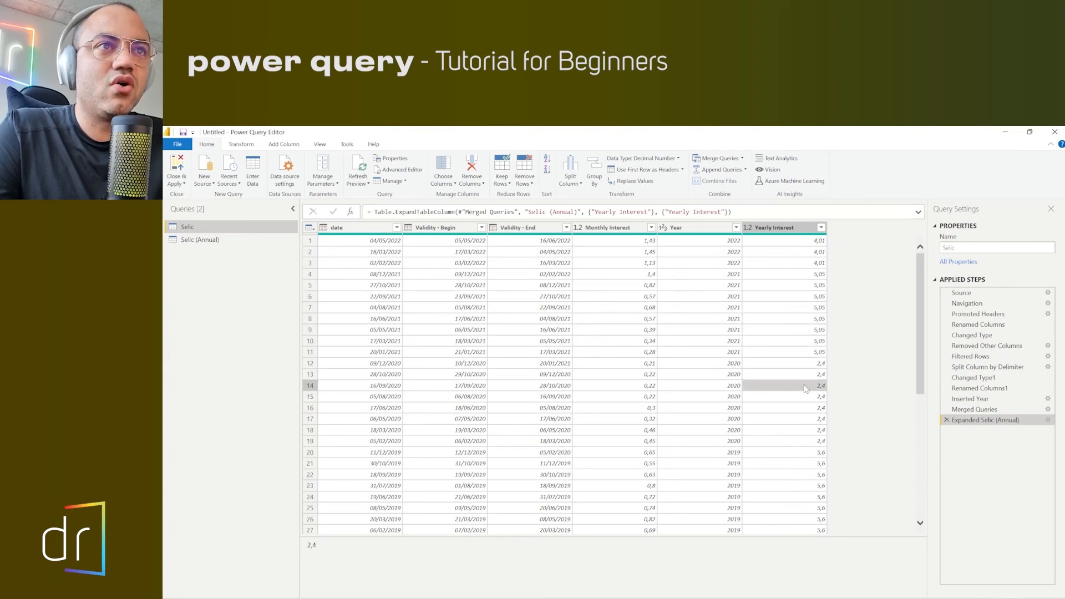
pyautogui.click(801, 419)
pyautogui.click(800, 463)
pyautogui.click(792, 498)
pyautogui.click(783, 530)
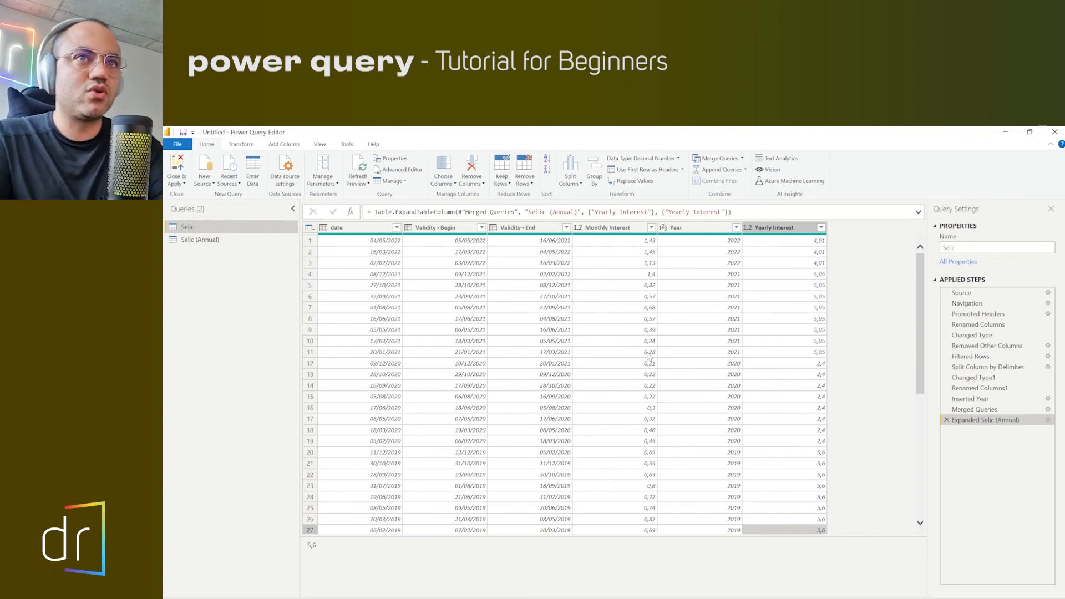
# Review the query's applied steps from Source to Renamed Columns, and return to the Expanded Selic (Annual) step
pyautogui.click(976, 294)
pyautogui.click(974, 305)
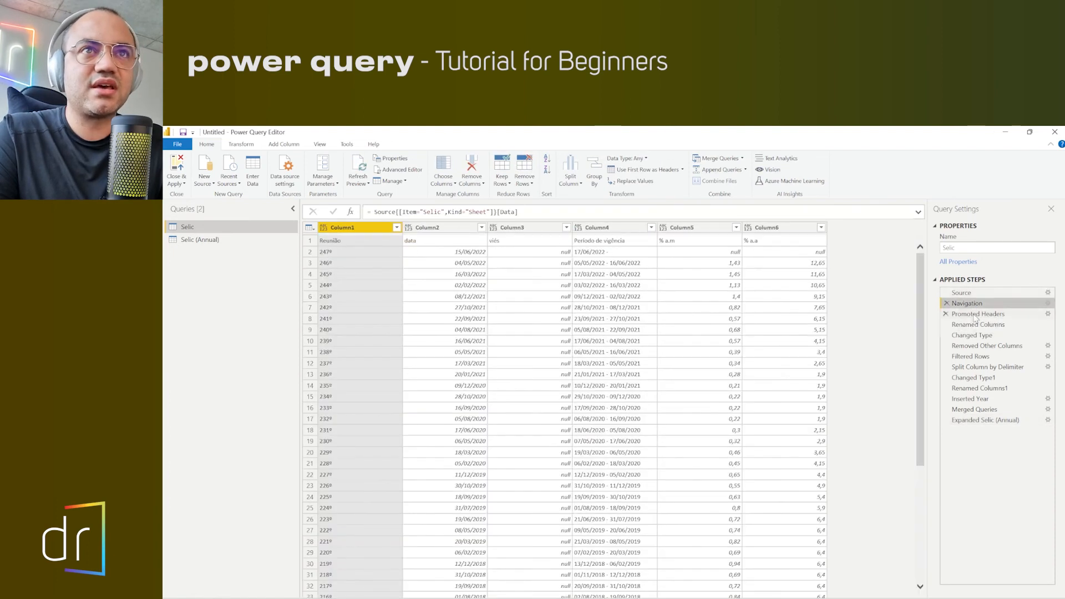
pyautogui.click(976, 314)
pyautogui.click(976, 325)
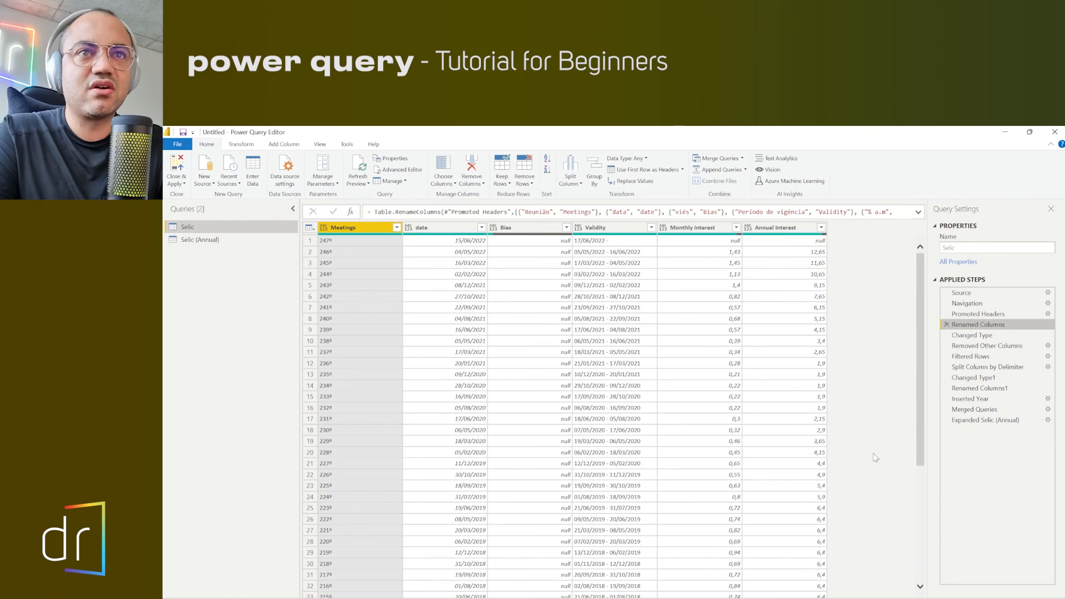
pyautogui.click(983, 420)
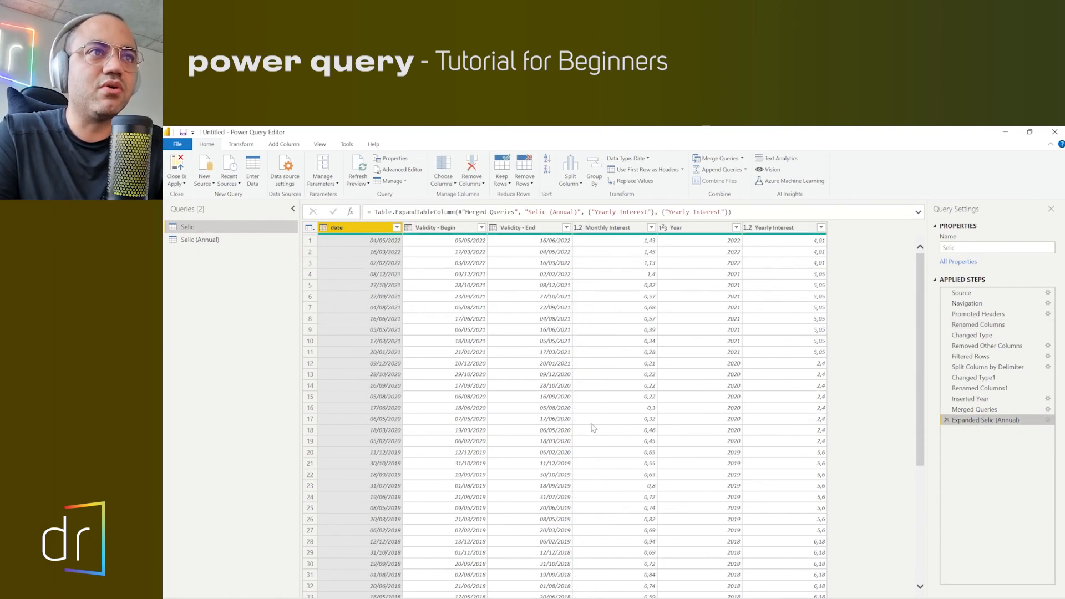
# Check the yearly interest values further down the Selic table, and close the query editor, applying the changes to load both tables into the report
pyautogui.scroll(-15, 593, 431)
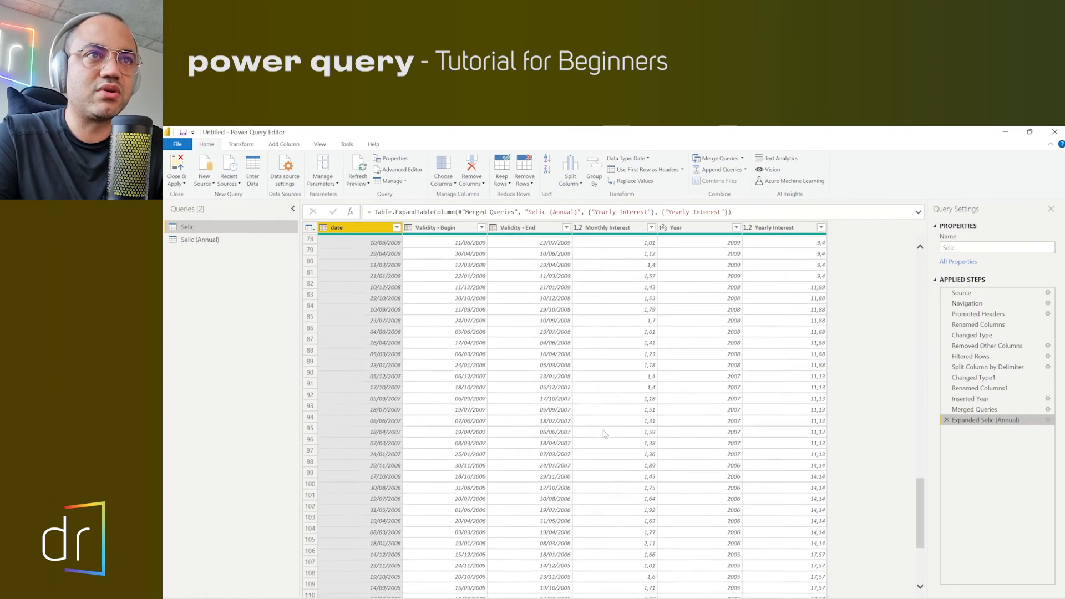
pyautogui.scroll(17, 605, 426)
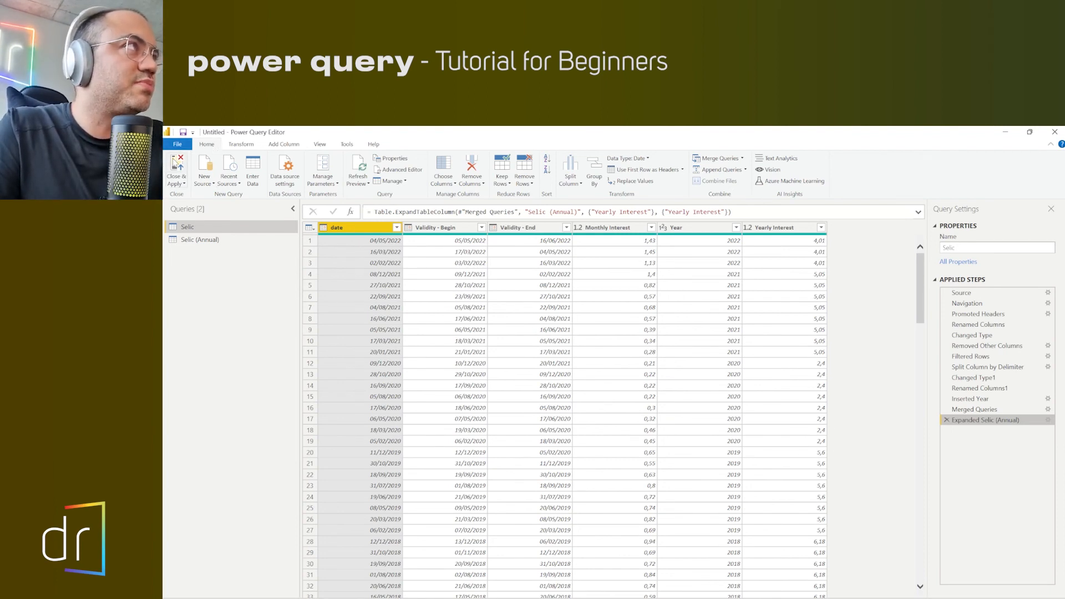
pyautogui.click(176, 167)
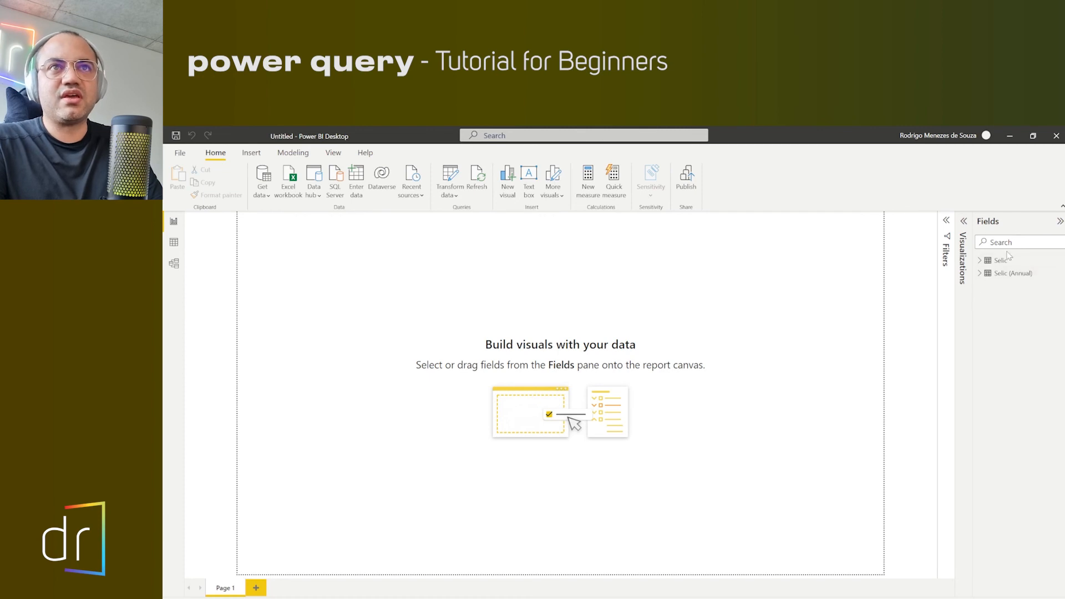
# Examine the fields loaded under the Selic and Selic (Annual) tables, comparing both lists, and collapse them again
pyautogui.click(980, 261)
pyautogui.click(979, 261)
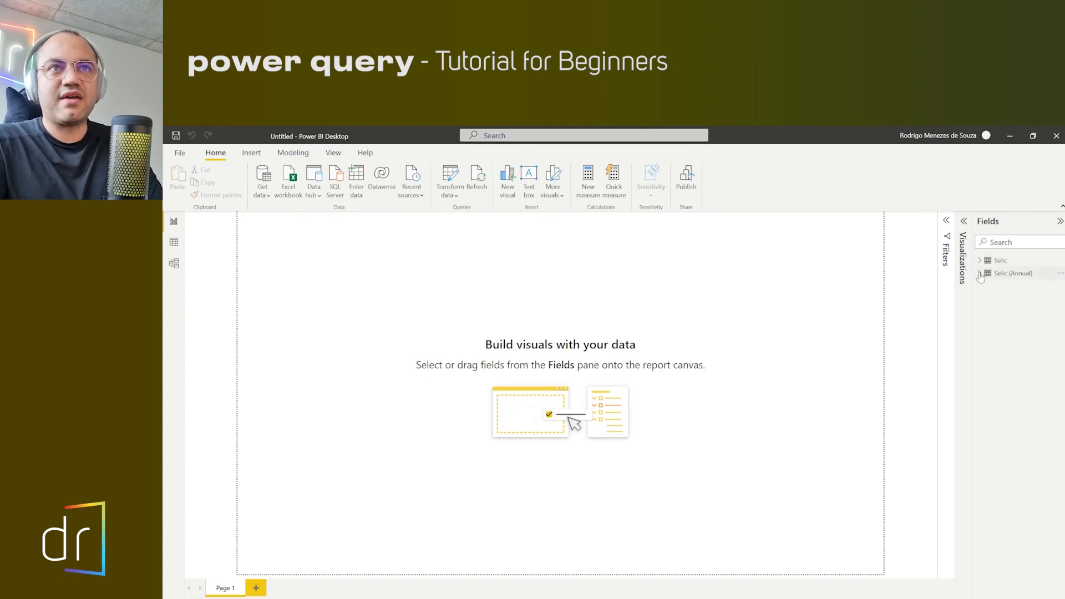
pyautogui.click(979, 272)
pyautogui.click(979, 272)
pyautogui.click(980, 260)
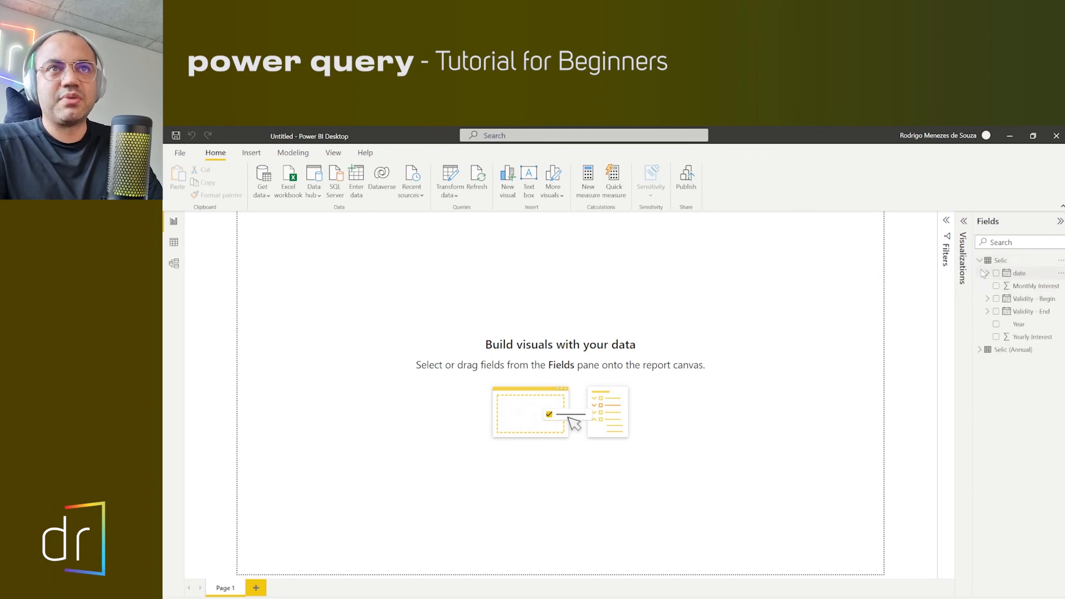
pyautogui.click(980, 260)
pyautogui.click(980, 272)
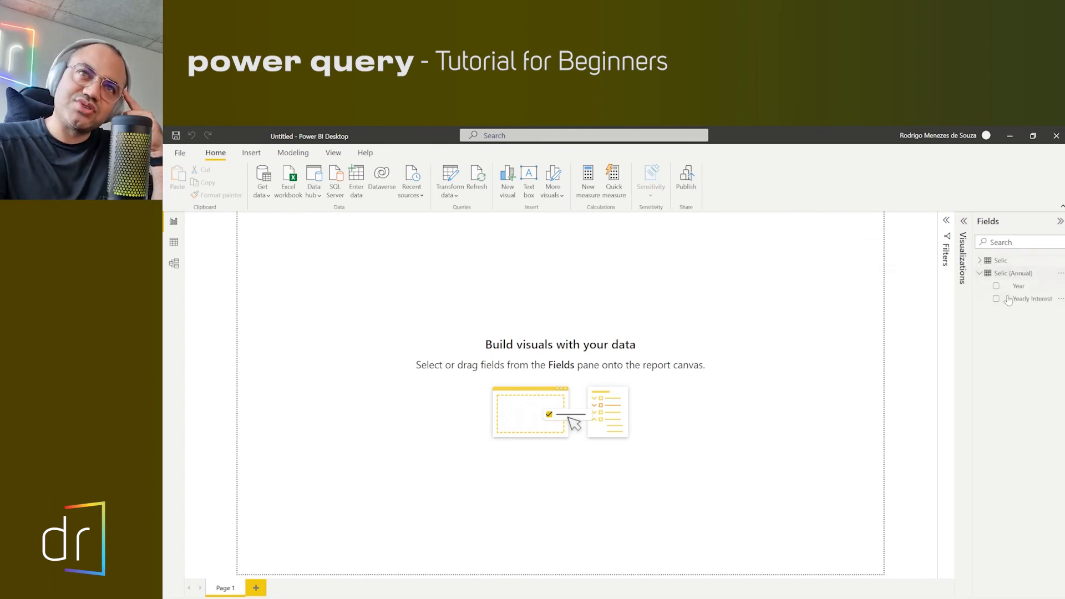
pyautogui.click(979, 261)
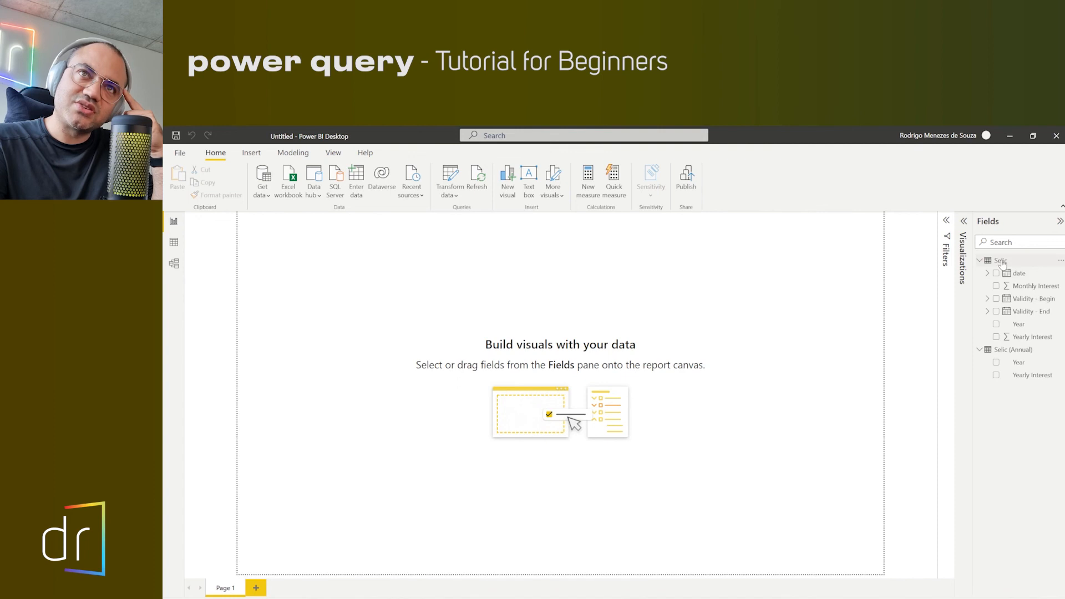
pyautogui.click(979, 261)
pyautogui.click(980, 273)
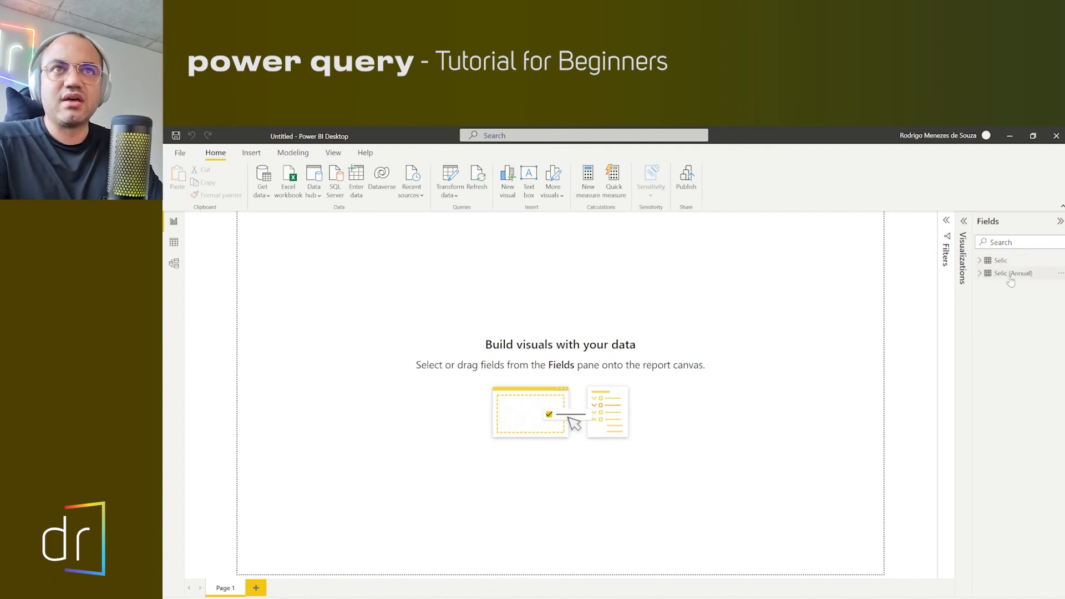
pyautogui.moveTo(1011, 282)
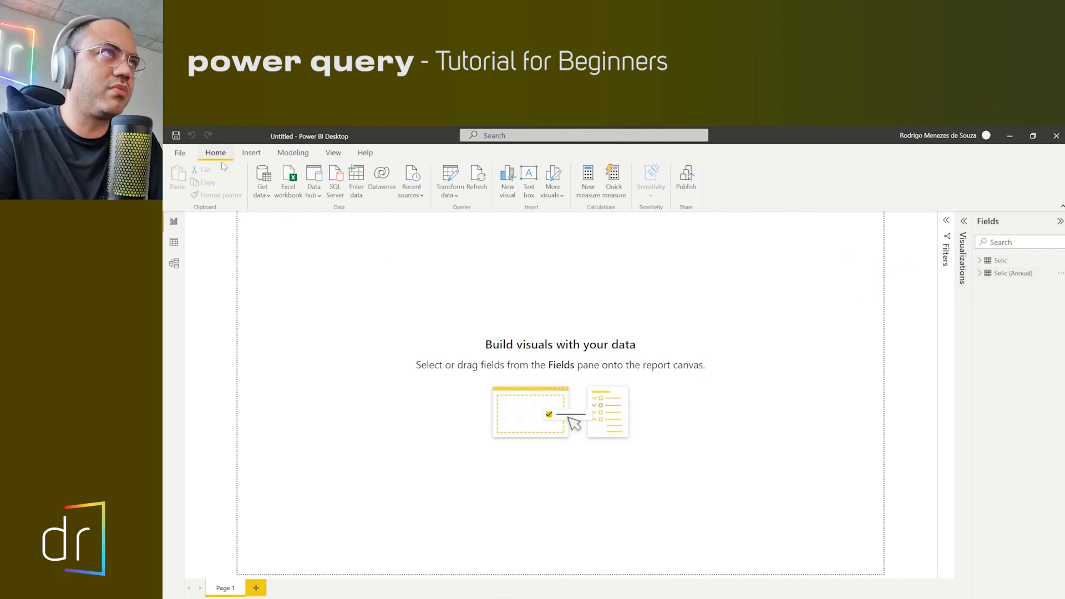
# Reopen the Power Query Editor and disable loading of the Selic (Annual) query into the report, accepting the possible data loss
pyautogui.click(450, 194)
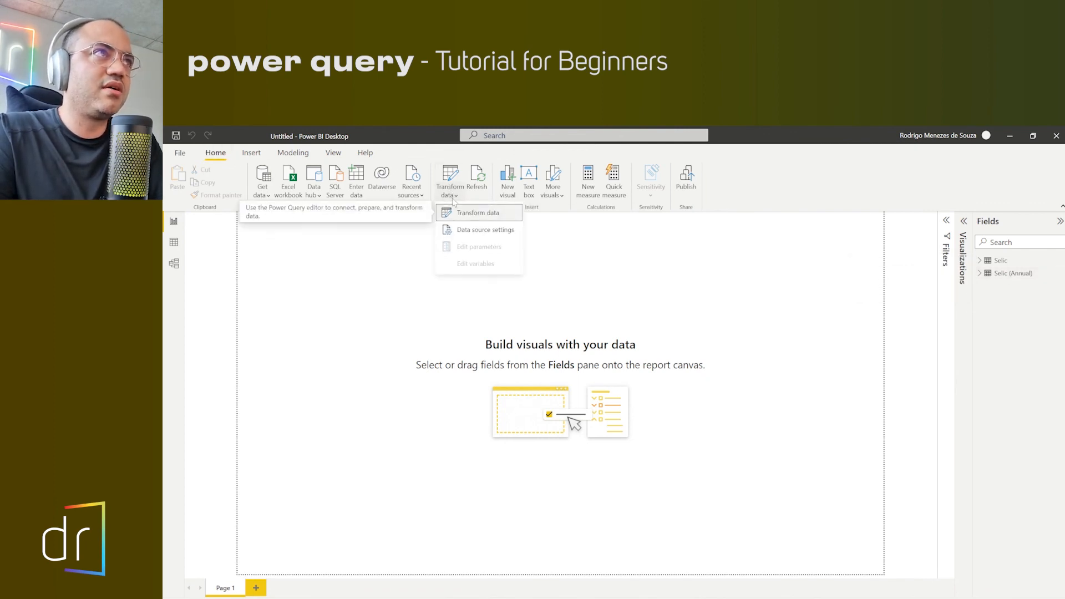
pyautogui.click(460, 210)
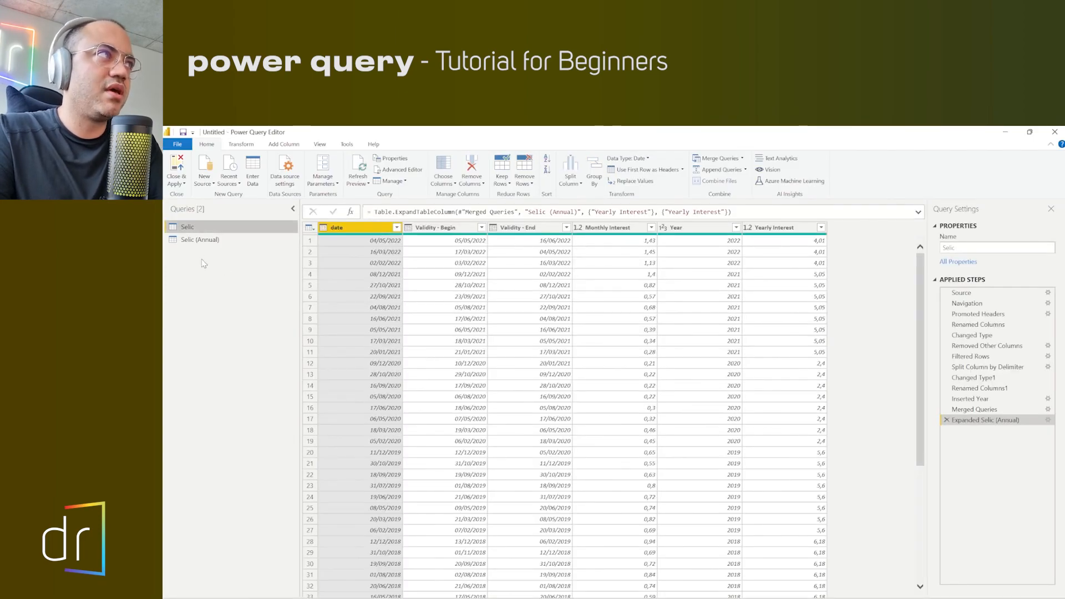
pyautogui.click(200, 242)
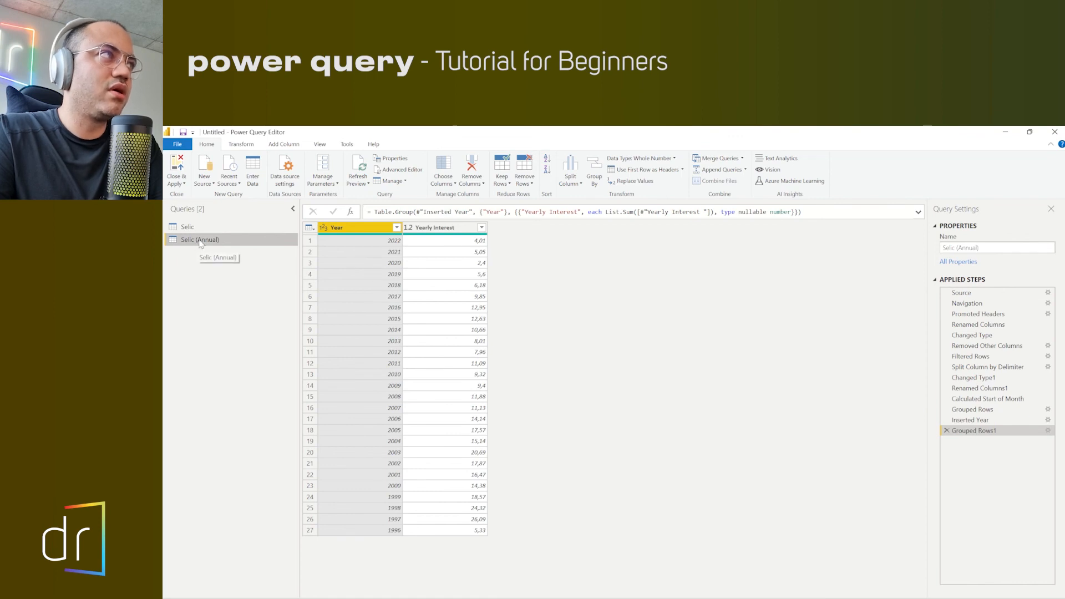
pyautogui.rightClick(213, 244)
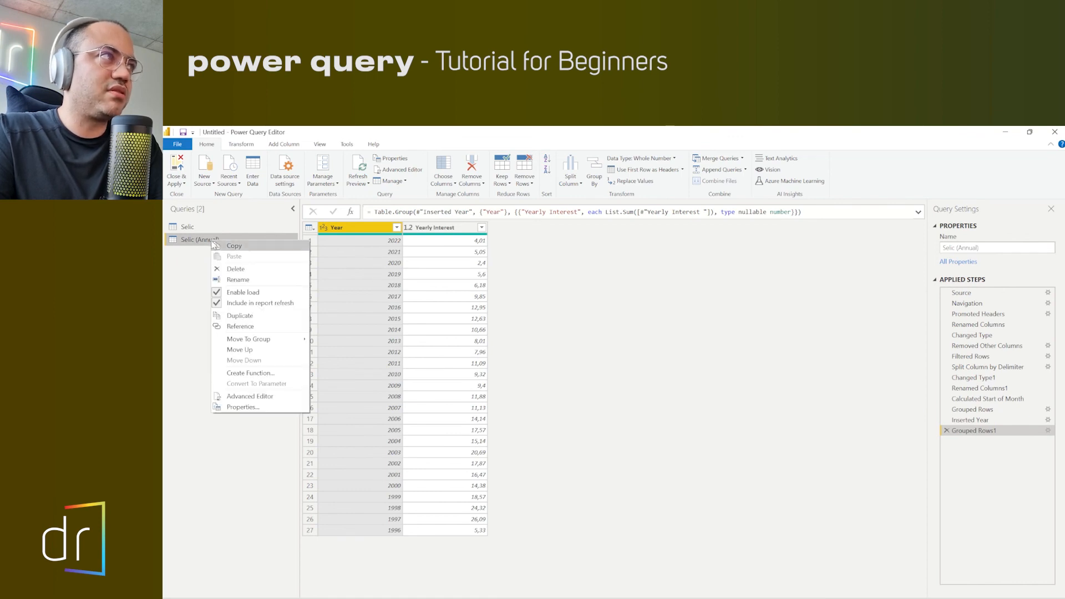
pyautogui.click(217, 295)
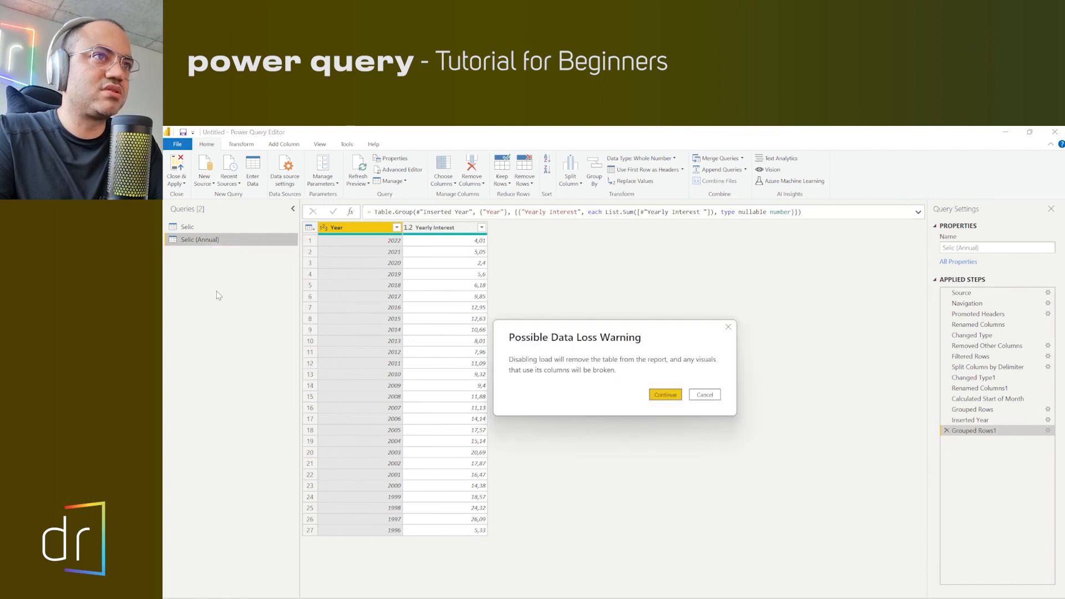
pyautogui.click(665, 395)
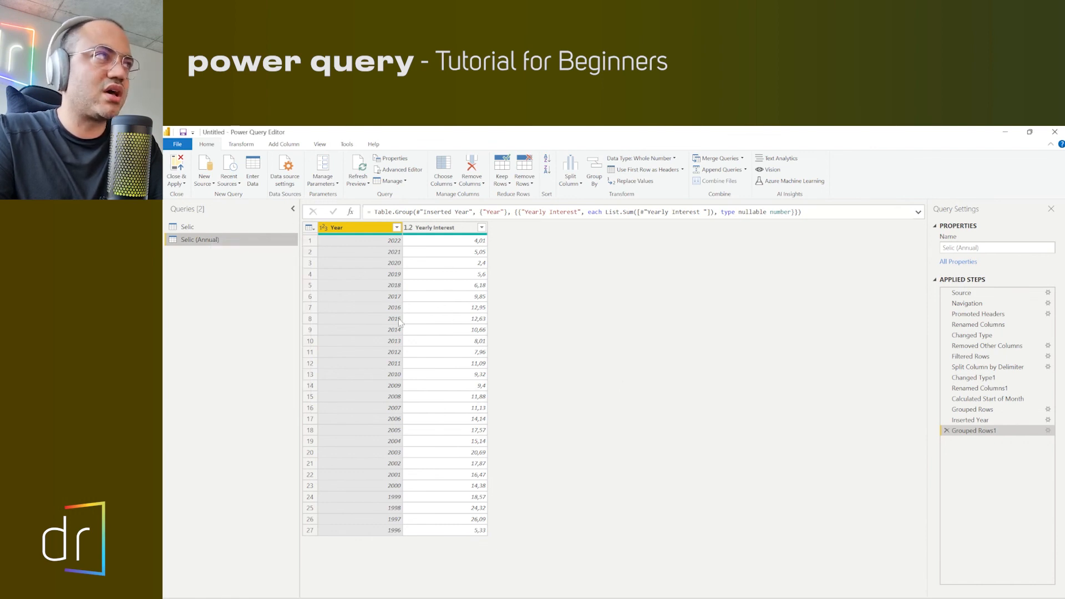
pyautogui.rightClick(202, 251)
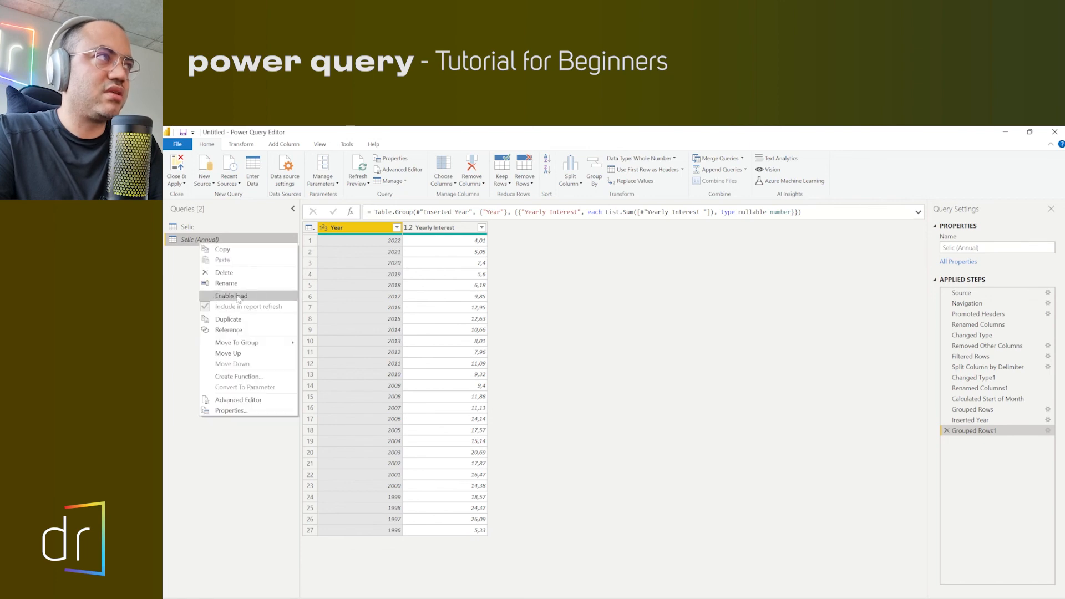
pyautogui.click(532, 290)
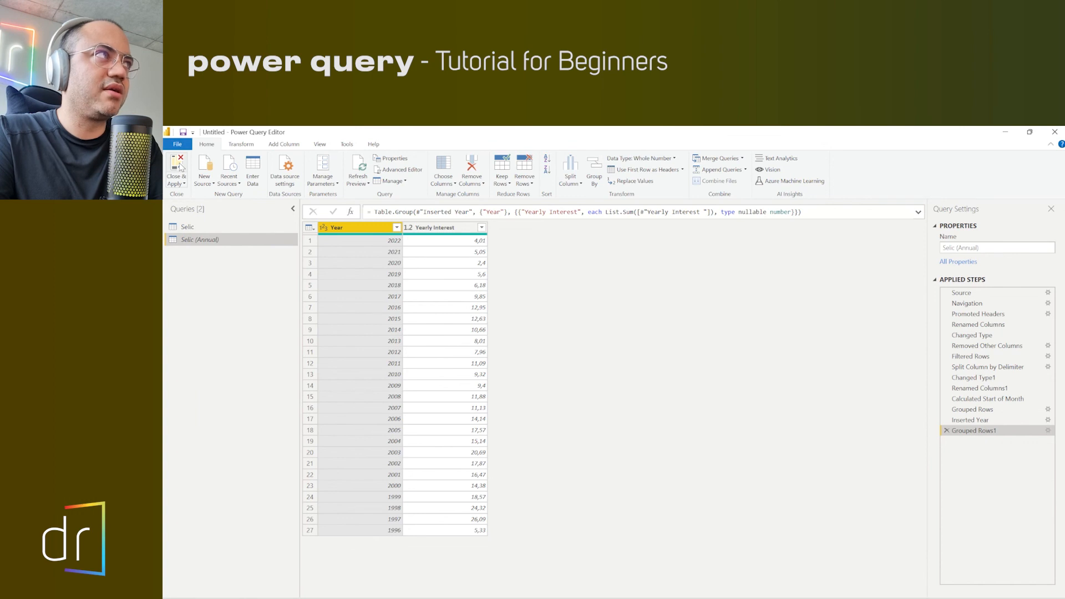
# Close the query editor, applying the load change to the report, and check the fields of the Selic table
pyautogui.click(176, 168)
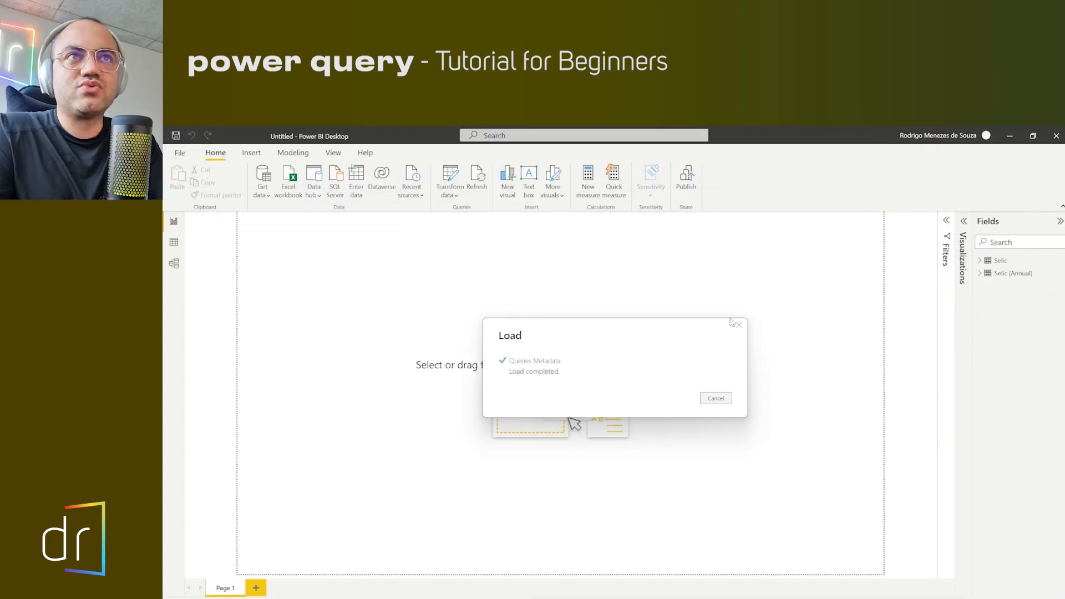
pyautogui.click(979, 261)
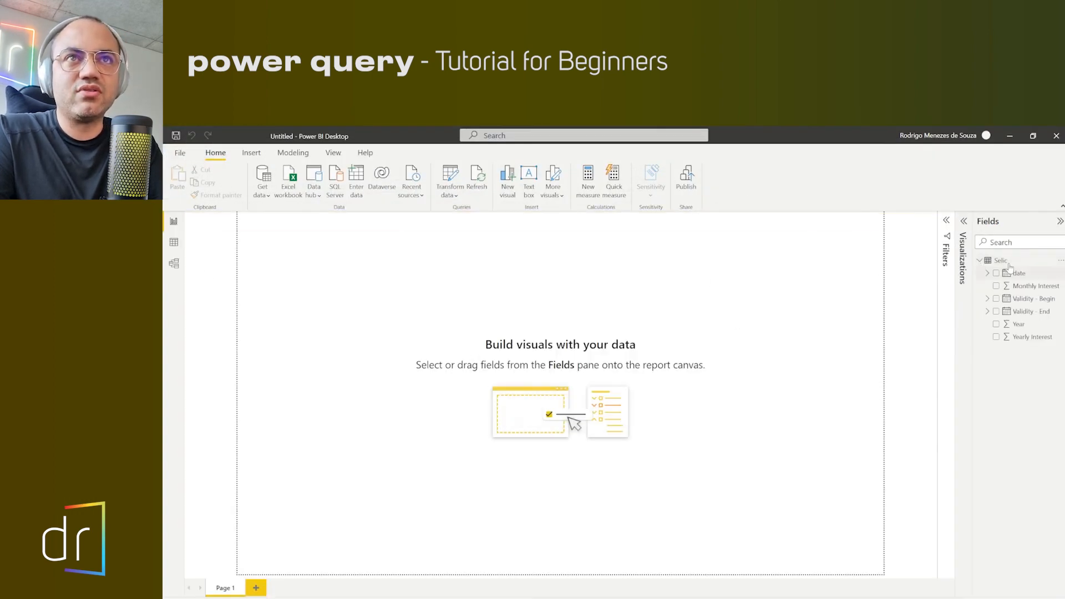
pyautogui.click(979, 261)
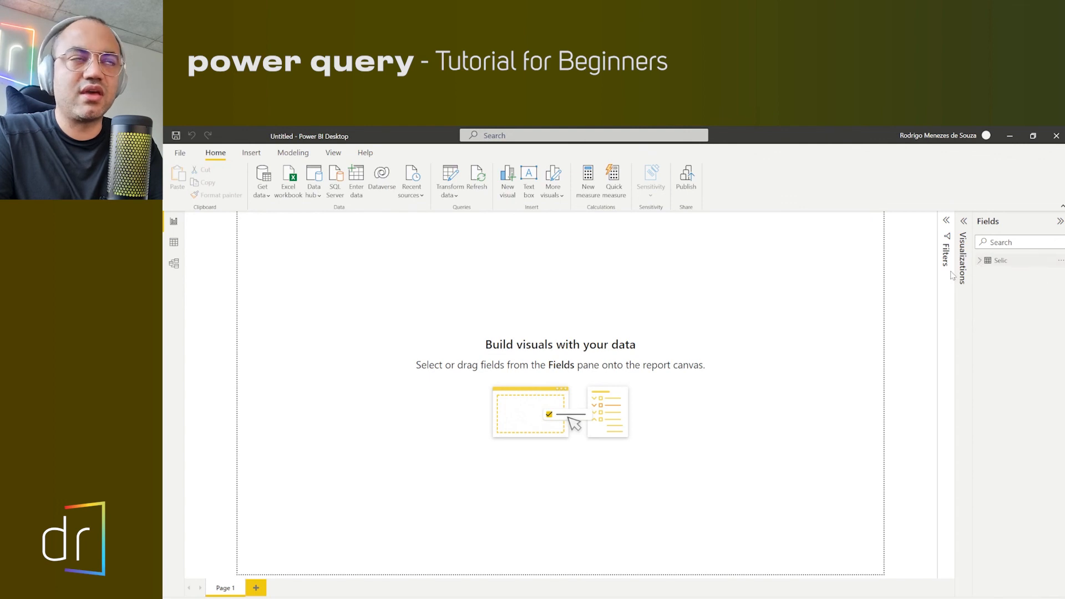